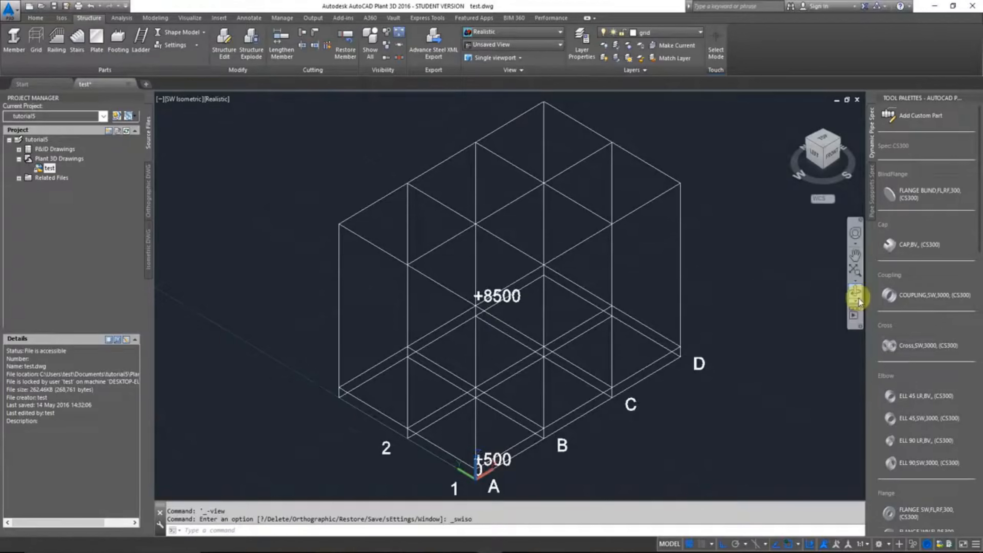
# Step: Make the footings layer current for the structural grid drawing
pyautogui.click(855, 286)
pyautogui.moveTo(684, 294); pyautogui.dragTo(655, 304)
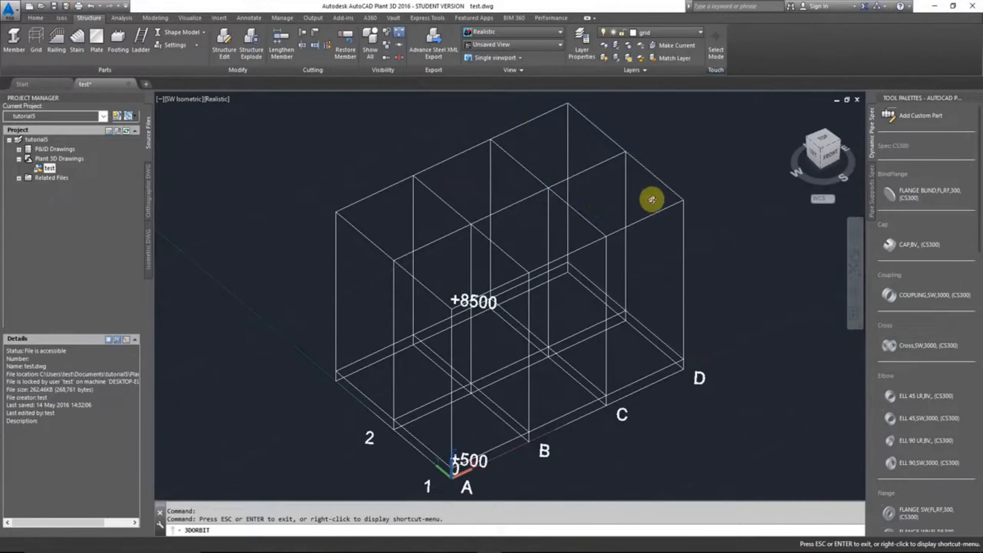
pyautogui.press('Escape')
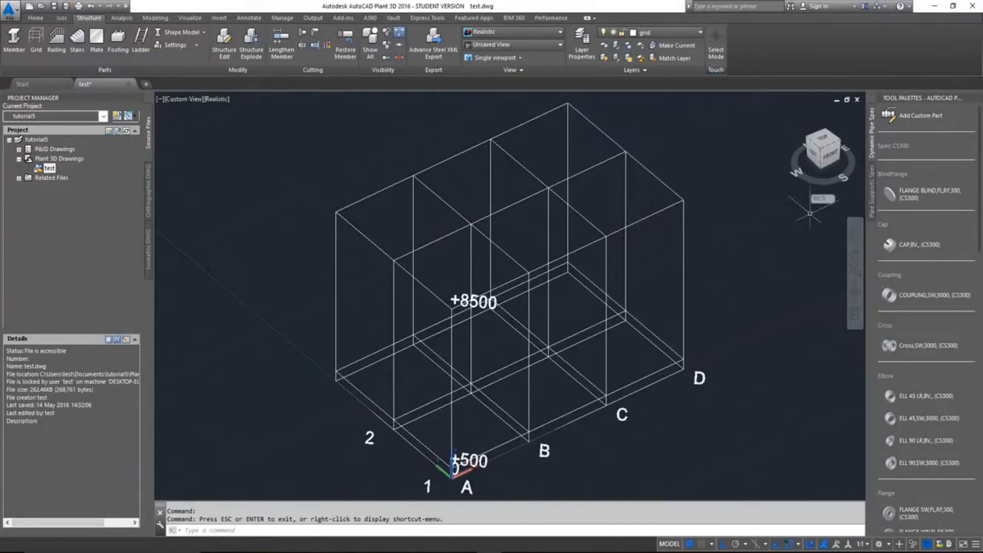
pyautogui.click(695, 34)
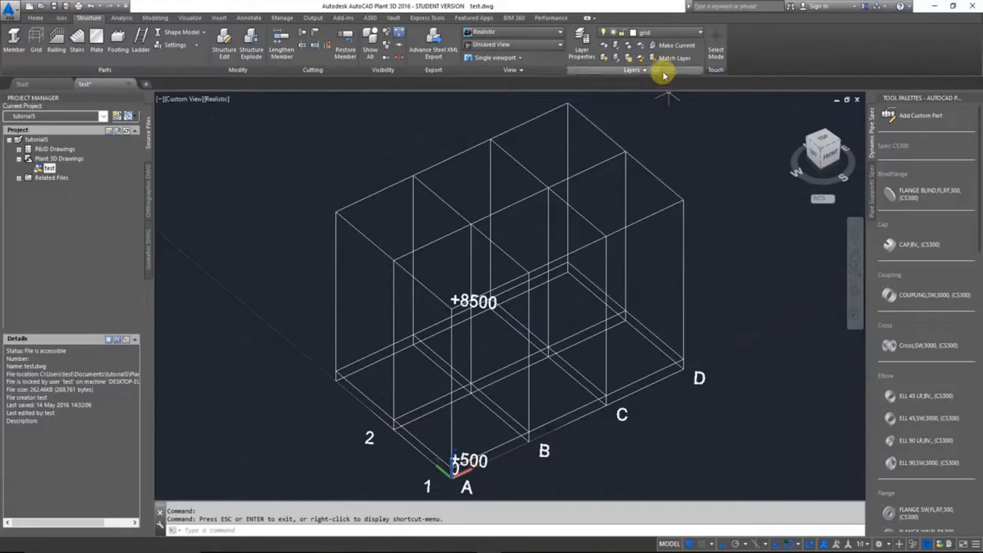
pyautogui.click(694, 32)
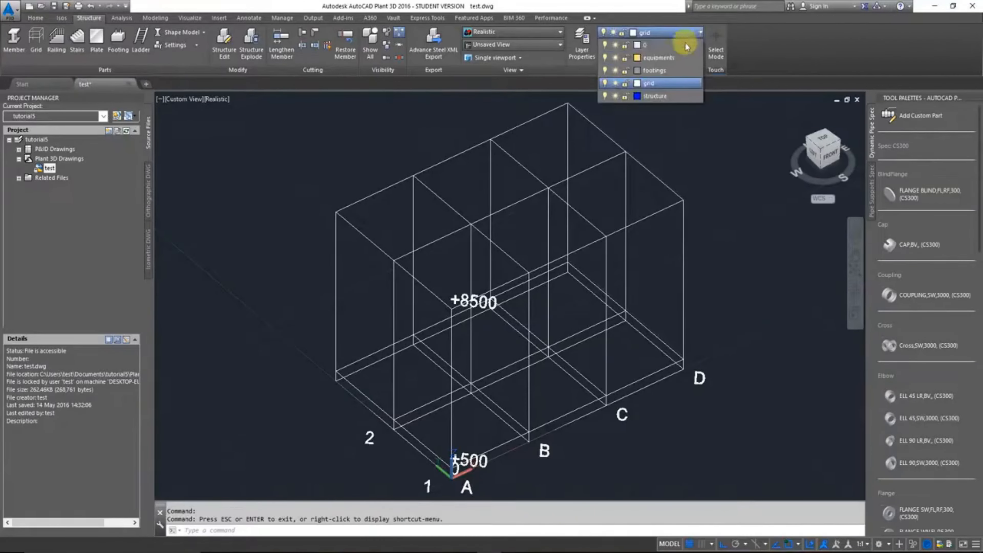
pyautogui.click(676, 71)
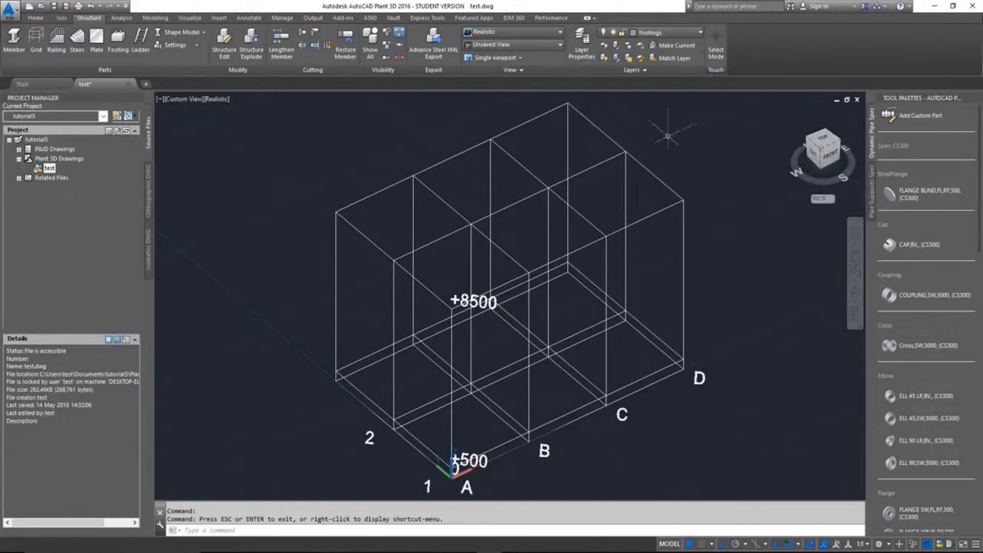
# Step: Start a new footing and accept settings of 600 length, 600 width, 600 depth, ASTM standard and CONCRETE code
pyautogui.click(118, 37)
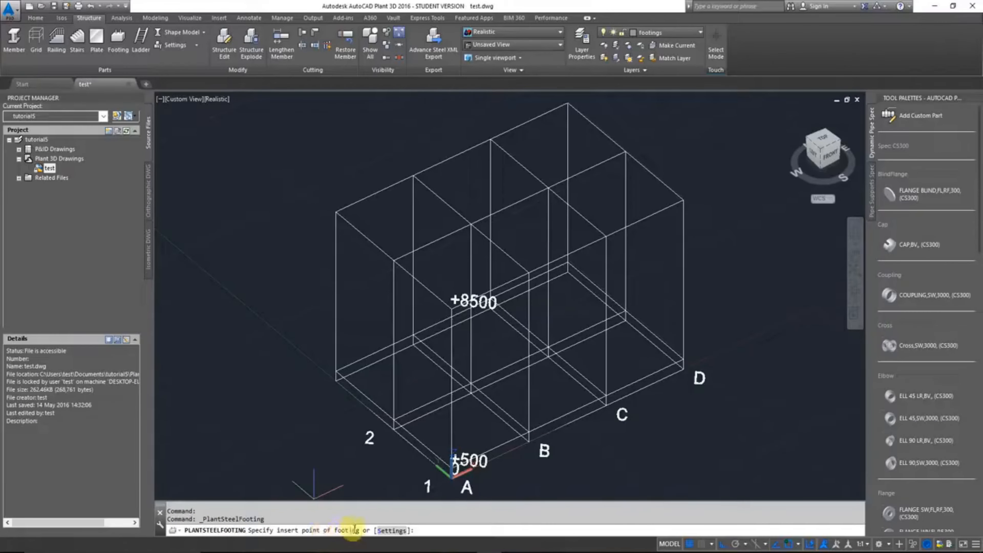
pyautogui.click(391, 531)
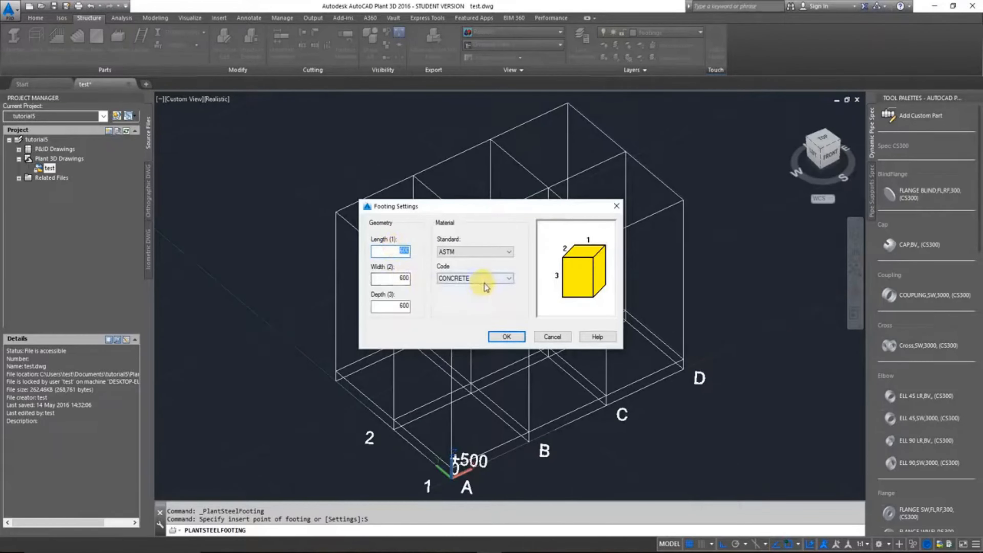
pyautogui.click(482, 253)
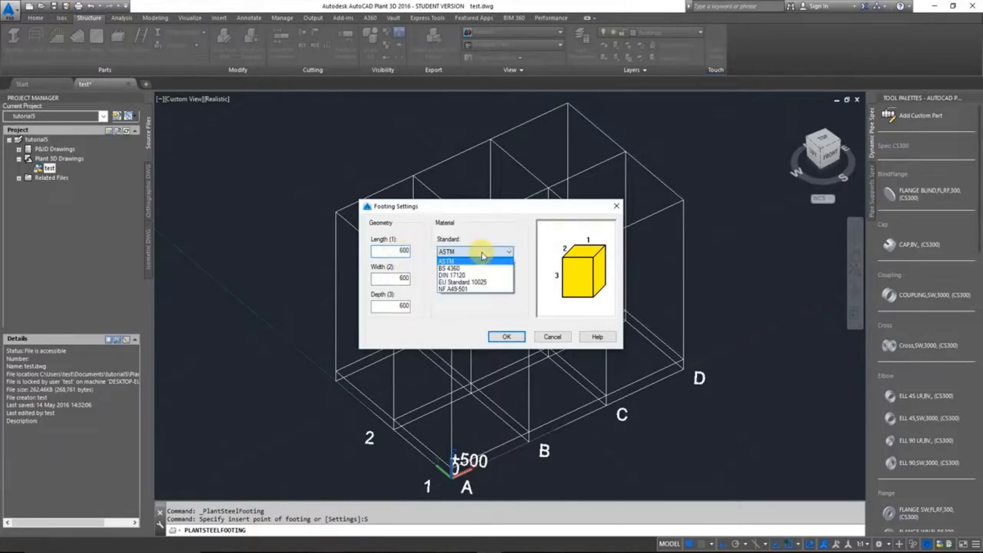
pyautogui.click(482, 253)
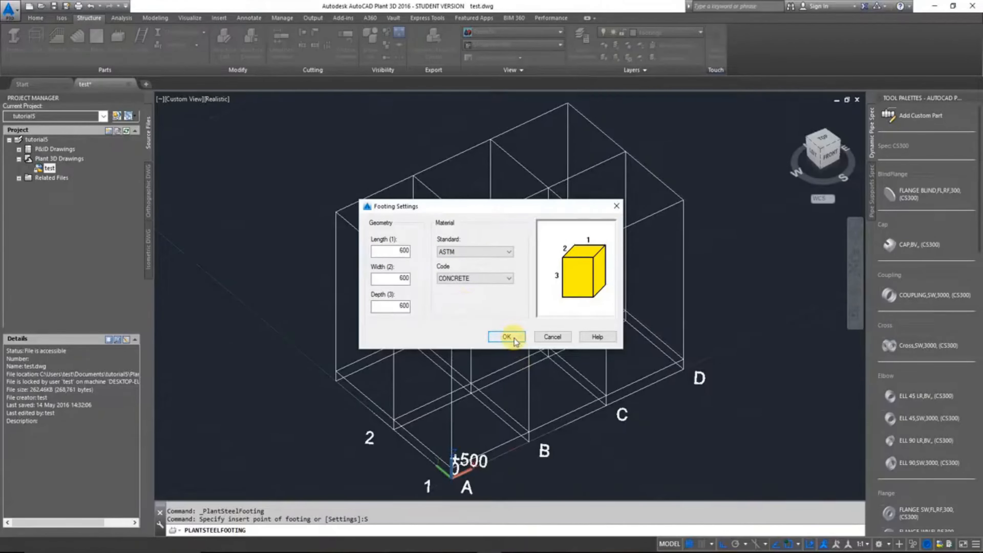
pyautogui.click(507, 336)
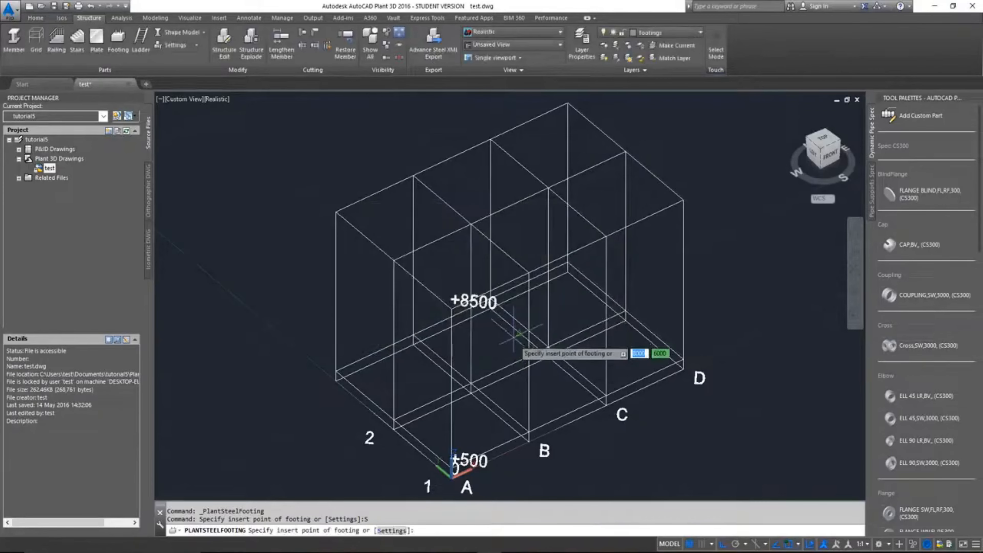
# Step: Insert the footing at grid intersection A-1 on elevation 0
pyautogui.scroll(-5, 502, 382)
pyautogui.scroll(8, 482, 414)
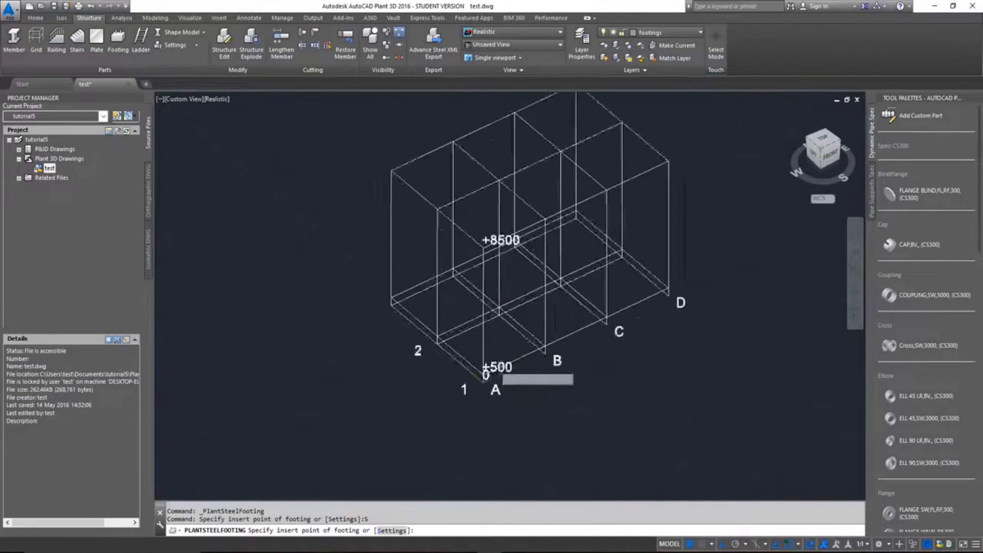
pyautogui.click(445, 445)
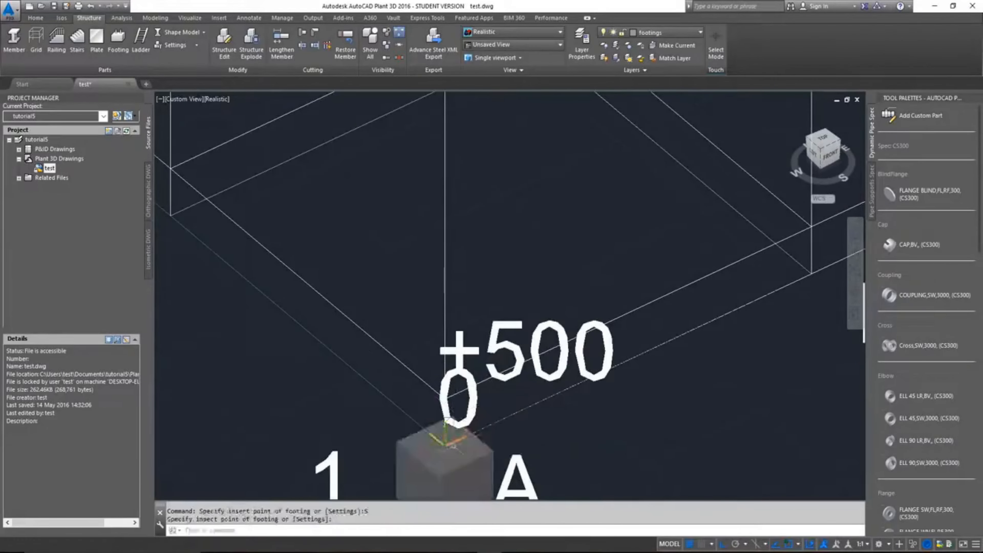
pyautogui.scroll(-7, 596, 409)
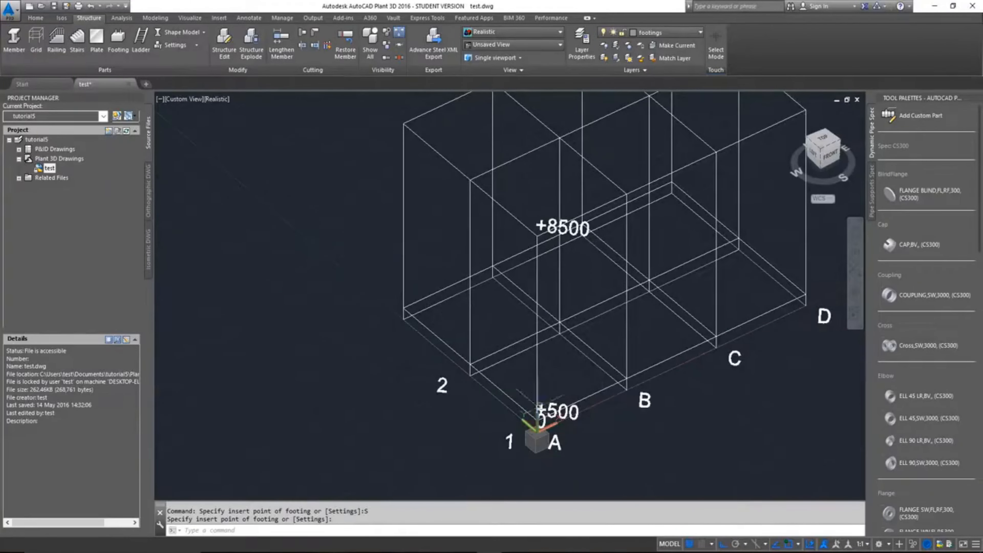
pyautogui.scroll(5, 530, 426)
pyautogui.press('Return')
pyautogui.click(530, 442)
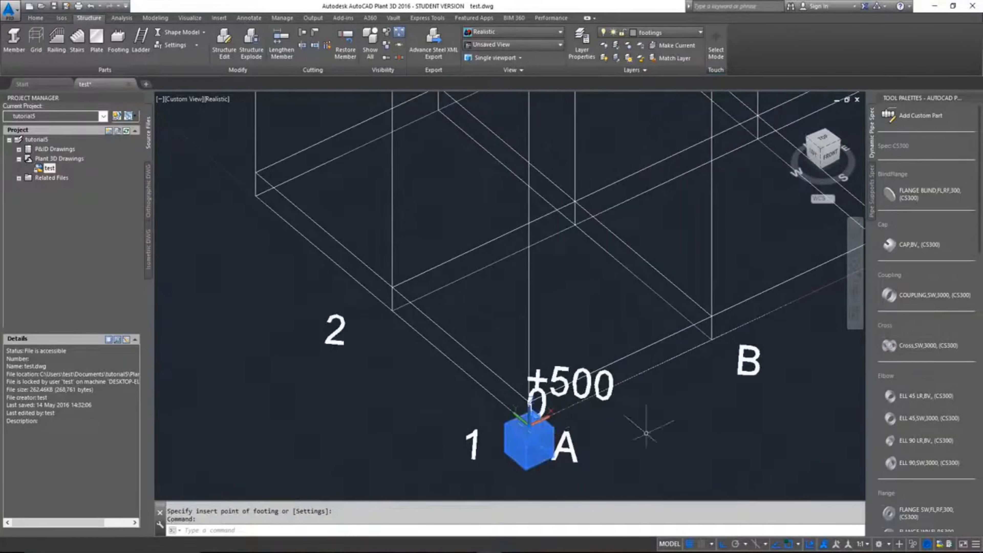
pyautogui.press('Escape')
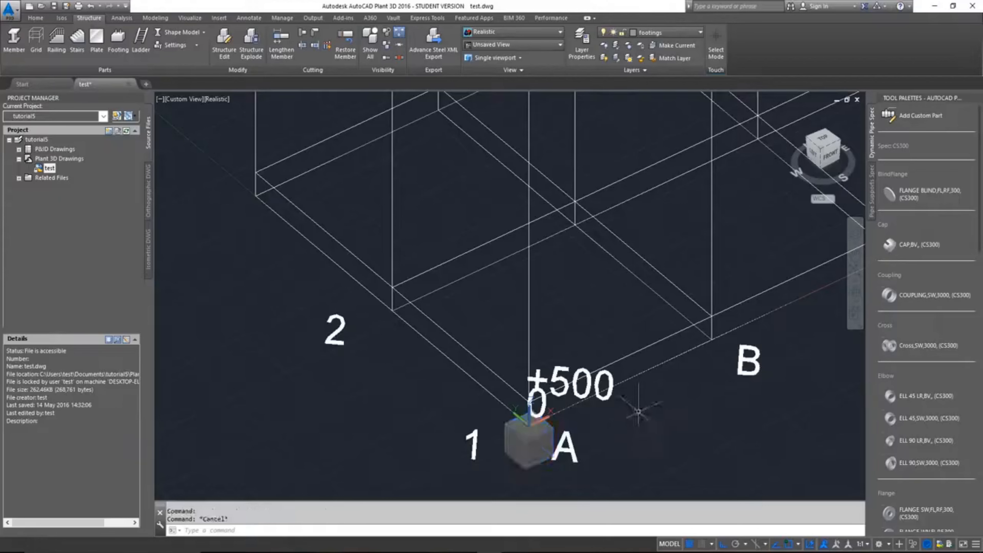
pyautogui.scroll(-2, 643, 379)
pyautogui.scroll(-4, 643, 380)
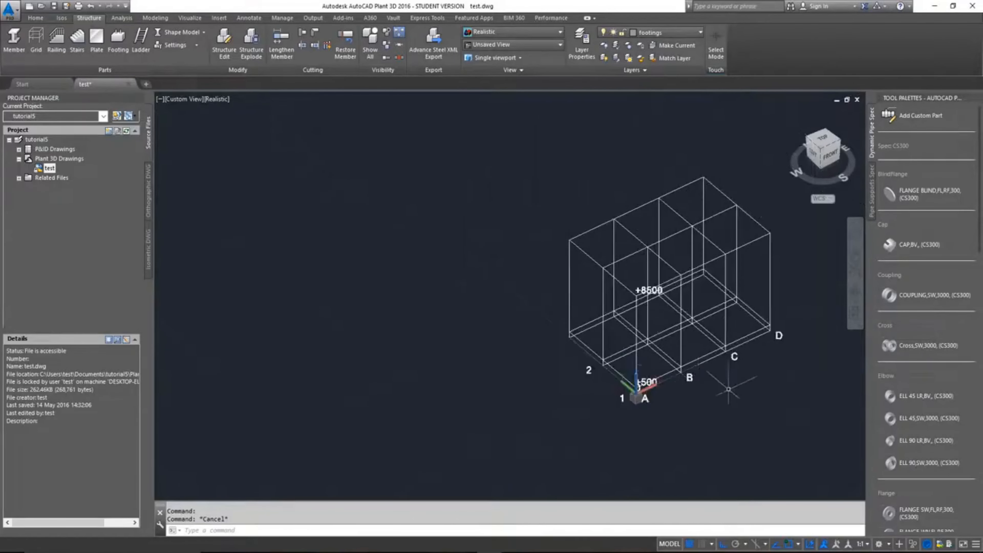
pyautogui.scroll(2, 579, 407)
pyautogui.scroll(2, 579, 406)
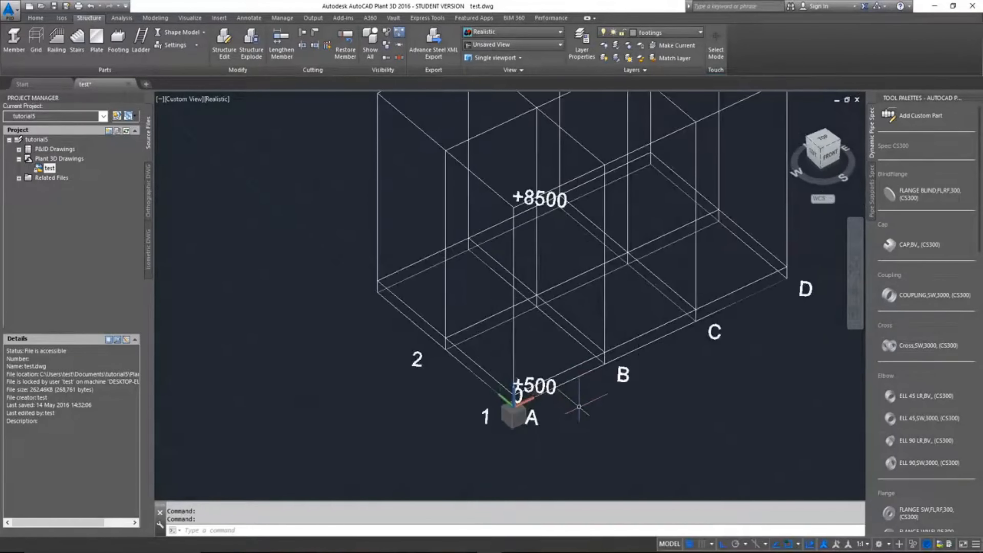
pyautogui.write('CP')
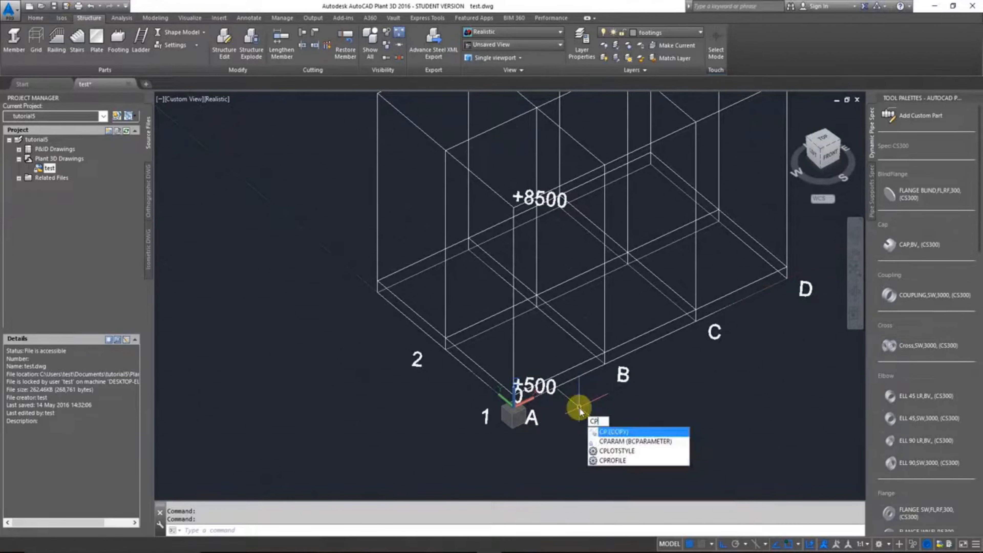
pyautogui.press('BackSpace')
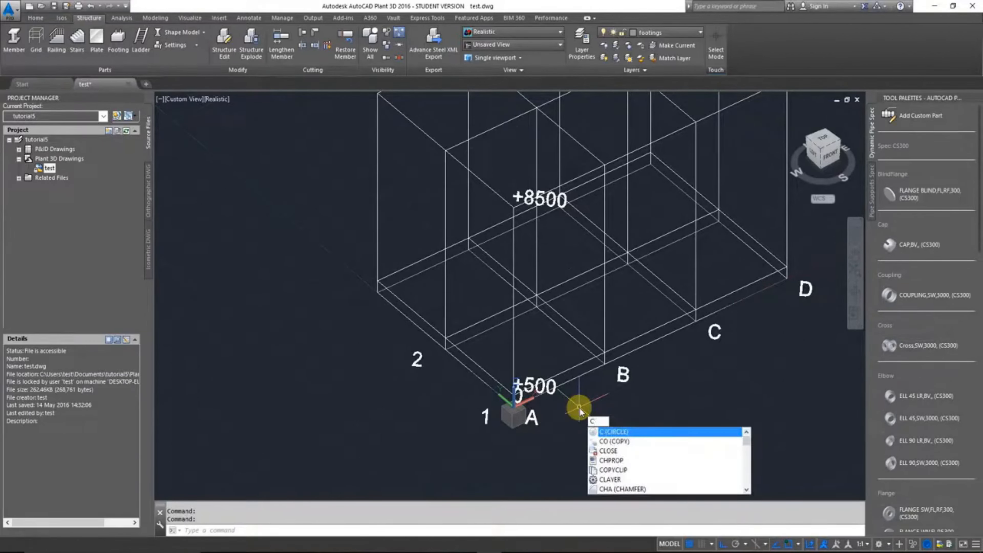
pyautogui.write('O')
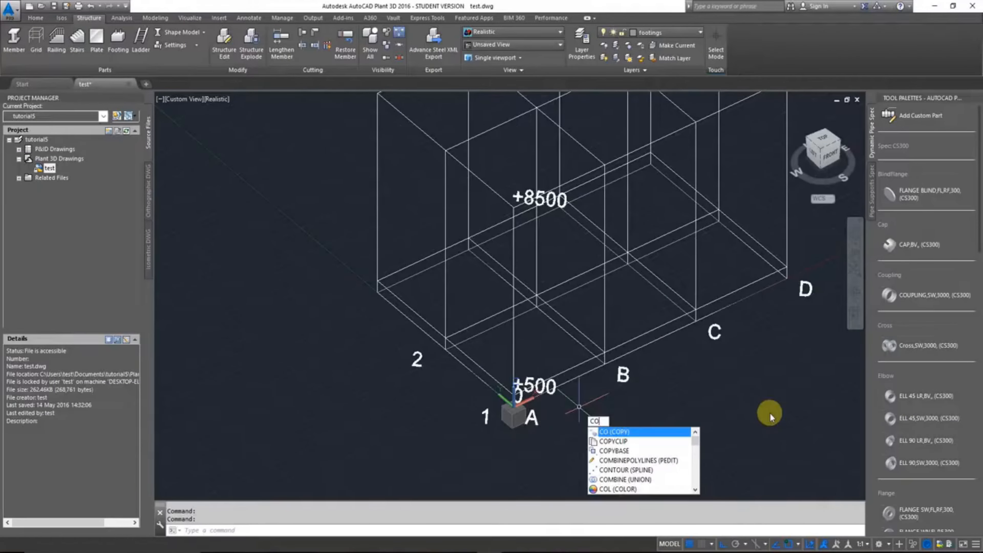
pyautogui.press('BackSpace')
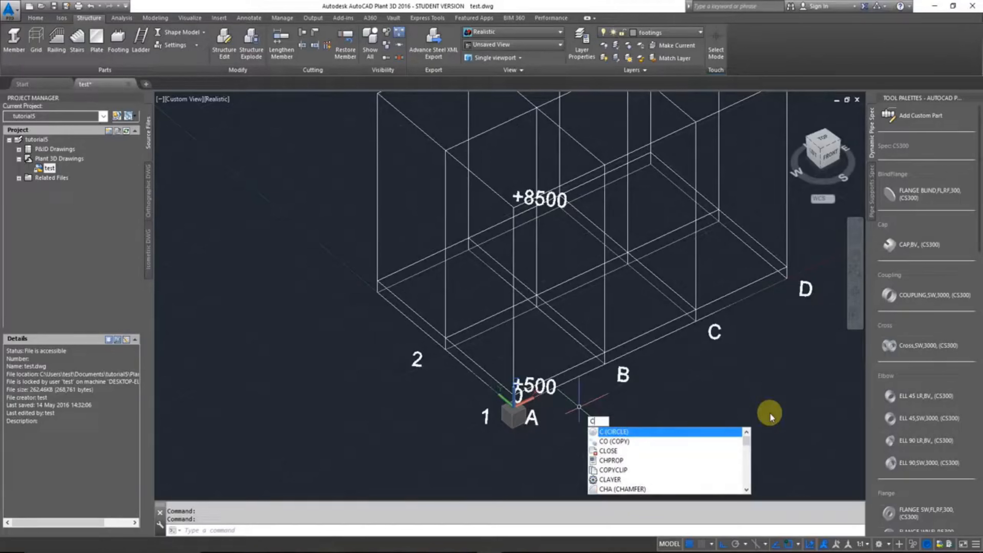
pyautogui.press('BackSpace')
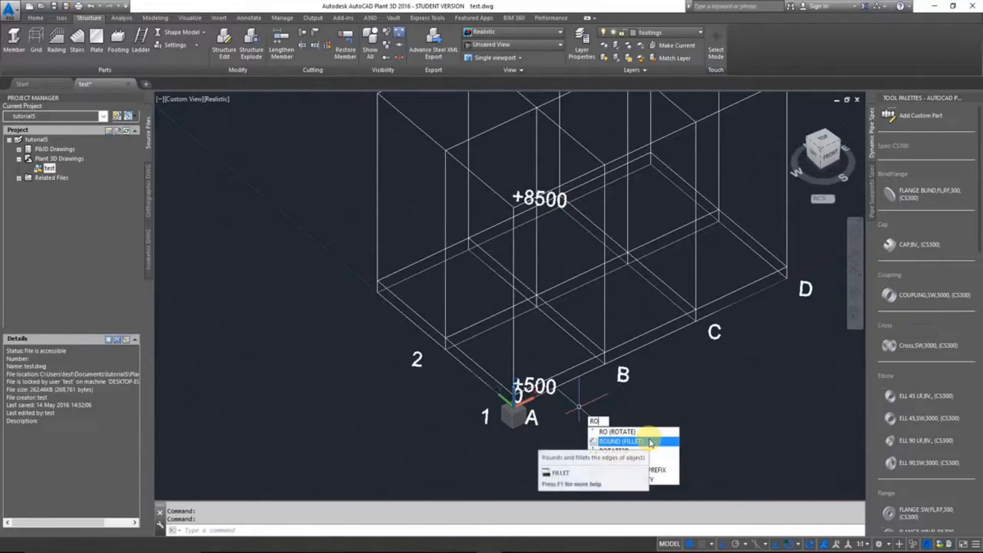
pyautogui.click(624, 432)
pyautogui.click(708, 399)
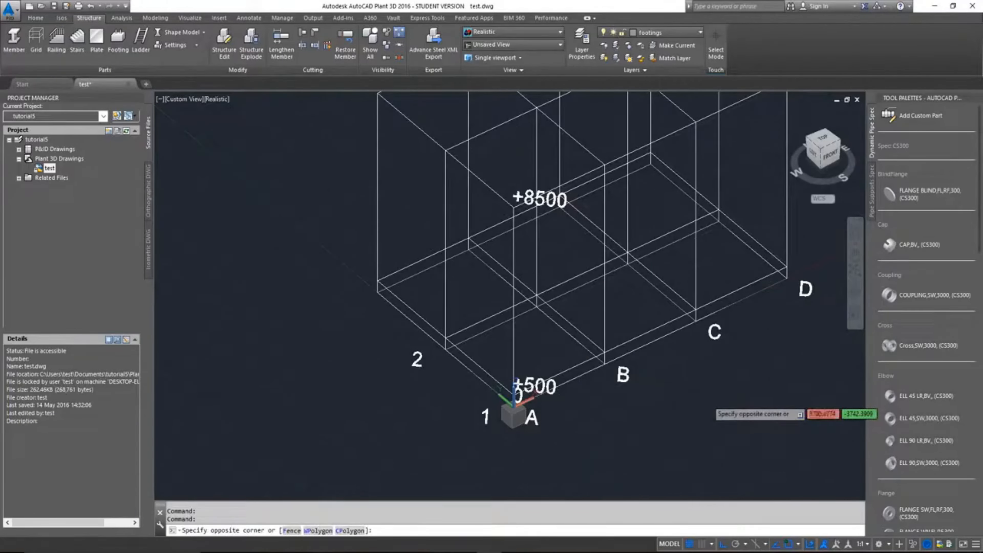
pyautogui.press('Escape')
# Step: Start copying the A-1 footing, with the grid origin at the centre of its top face as base point
pyautogui.write('Co')
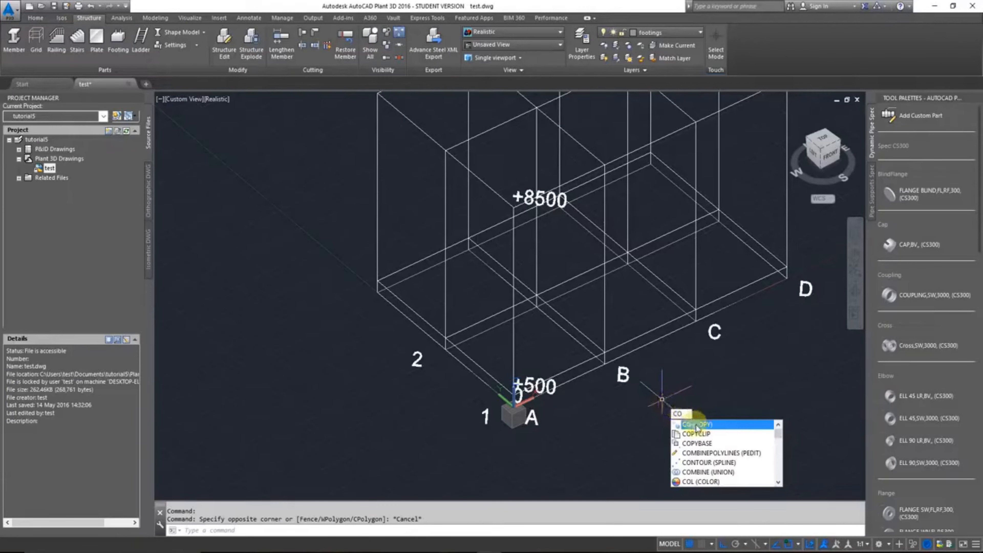
pyautogui.press('Return')
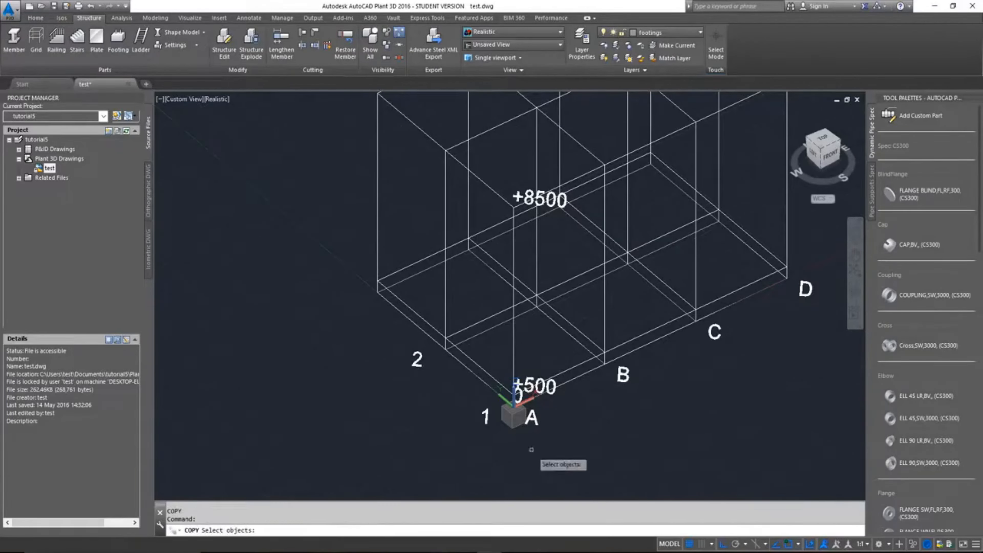
pyautogui.click(197, 532)
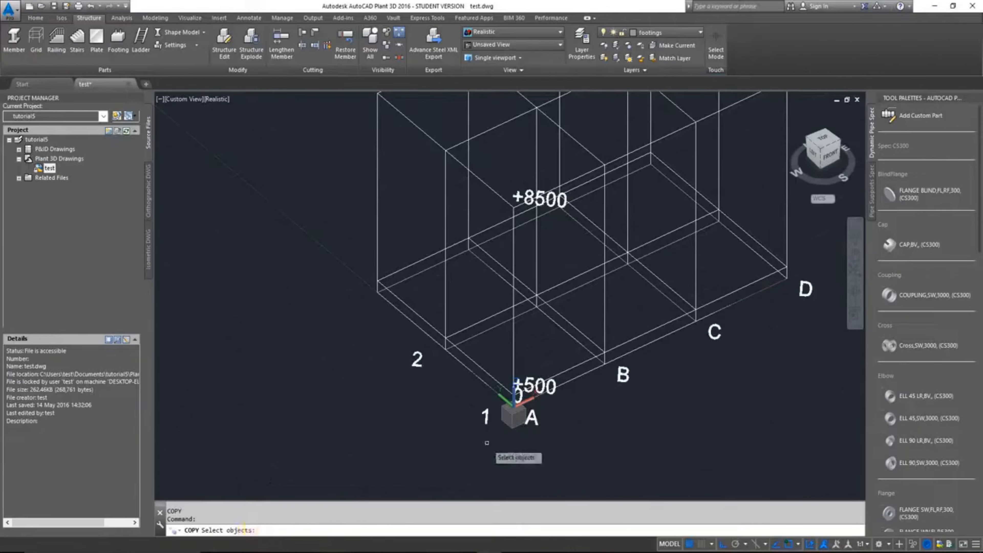
pyautogui.scroll(3, 509, 424)
pyautogui.click(510, 424)
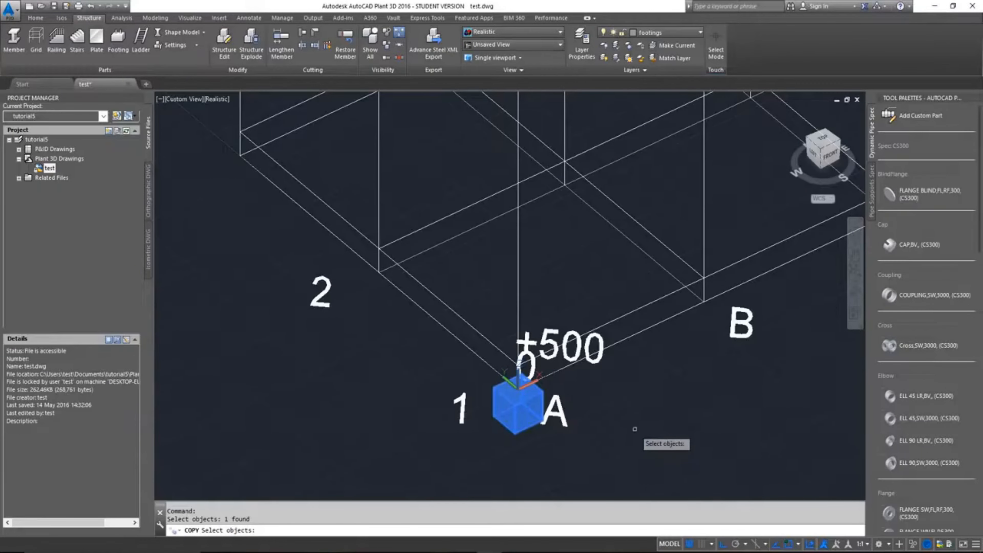
pyautogui.press('Return')
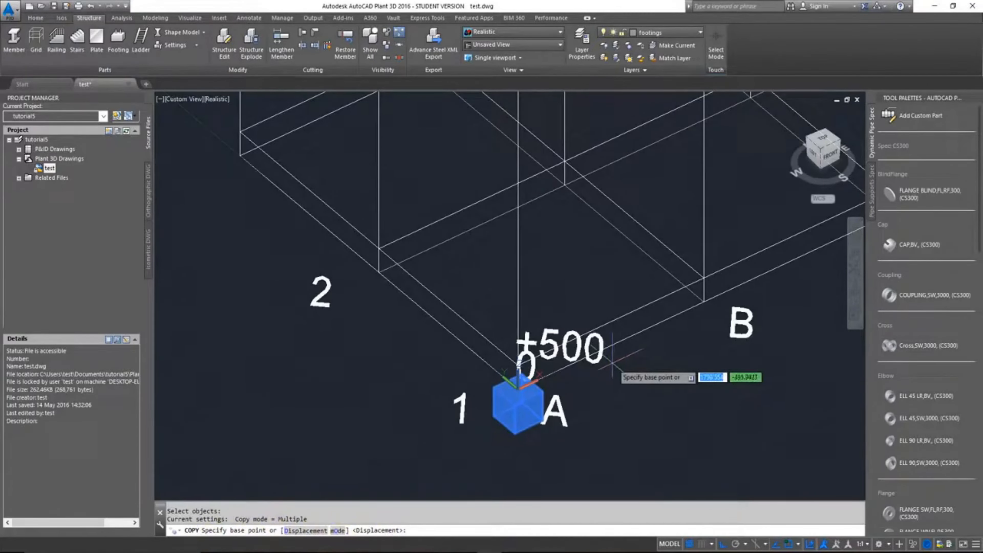
pyautogui.scroll(3, 534, 399)
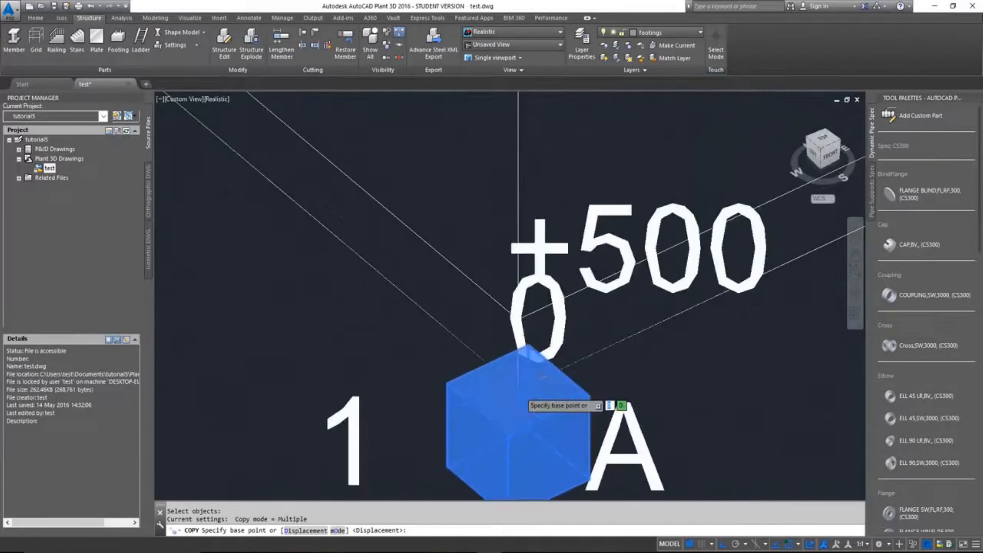
pyautogui.scroll(3, 533, 411)
pyautogui.scroll(2, 534, 410)
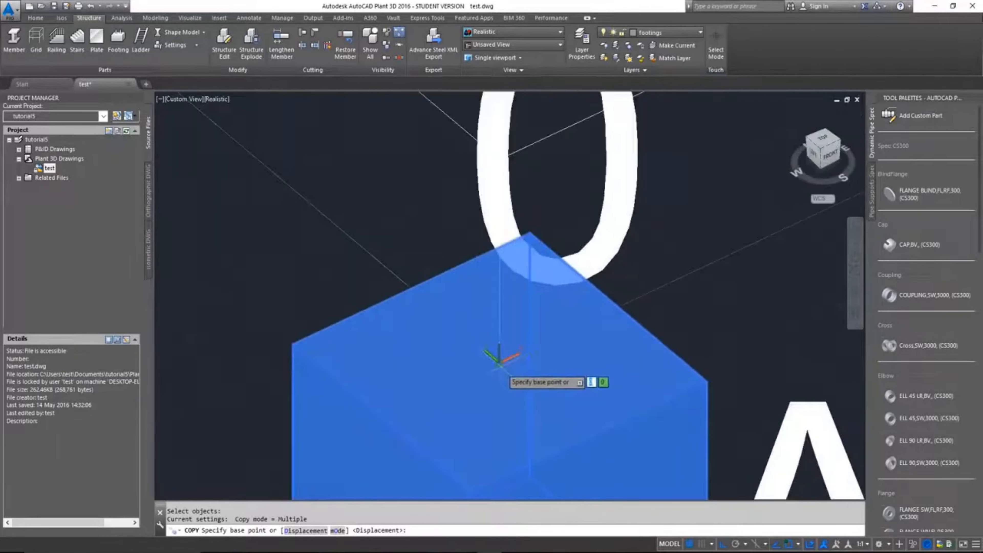
pyautogui.click(503, 357)
# Step: Place copies of the A-1 footing at base grid intersections A-2 and A-3
pyautogui.scroll(-6, 504, 358)
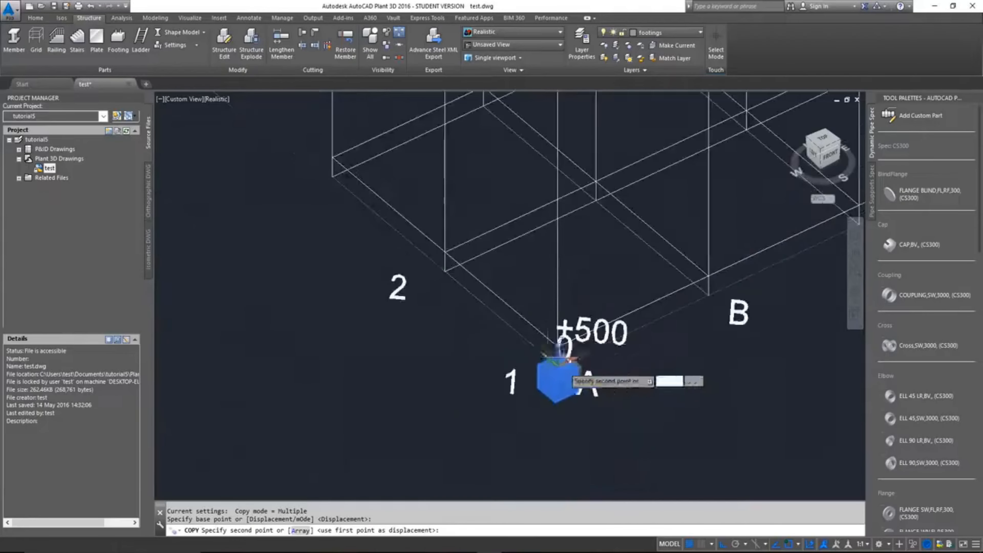
pyautogui.scroll(1, 451, 265)
pyautogui.click(452, 264)
pyautogui.press('Return')
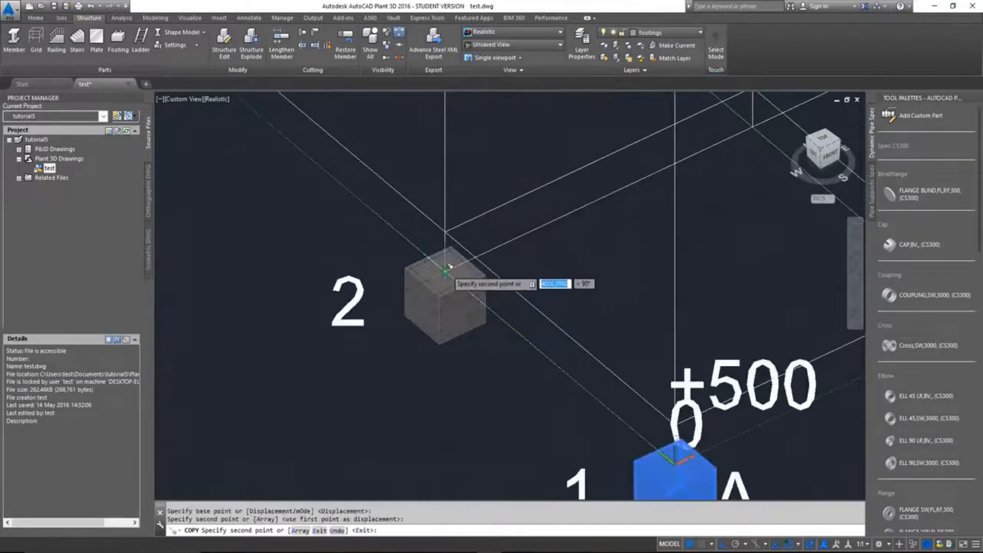
pyautogui.scroll(-4, 451, 267)
pyautogui.moveTo(398, 255); pyautogui.dragTo(455, 388, button='middle')
pyautogui.scroll(3, 454, 388)
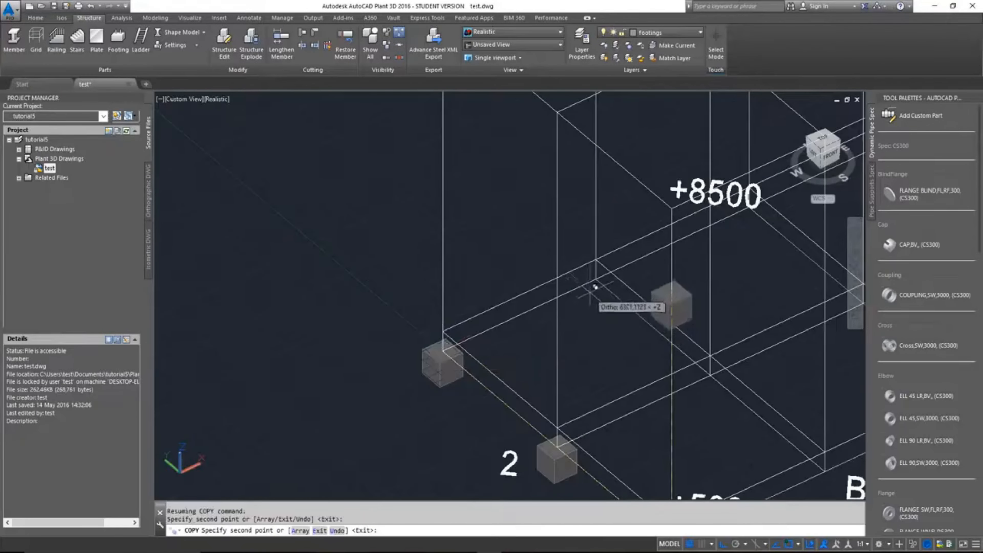
# Step: Place further footing copies at base grid intersections B-3 and B-2
pyautogui.click(597, 279)
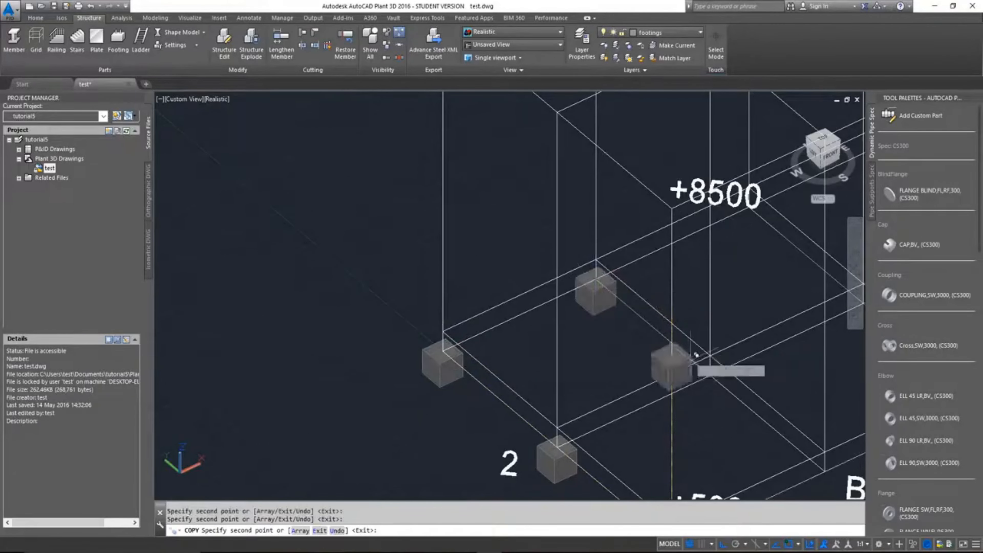
pyautogui.scroll(-5, 699, 371)
pyautogui.scroll(11, 715, 372)
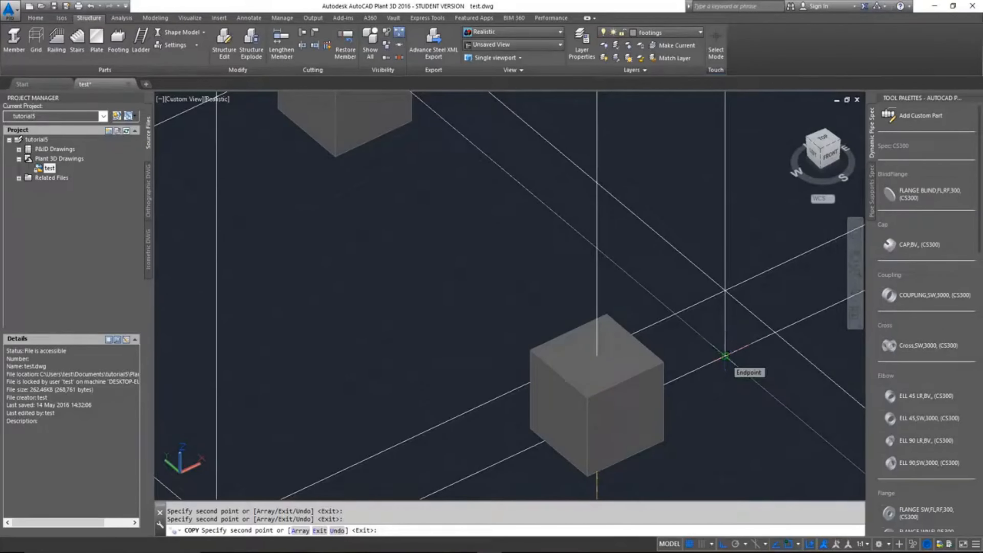
# Step: Place footing copies at the front-row base intersections B-1 and C-1
pyautogui.scroll(-6, 726, 355)
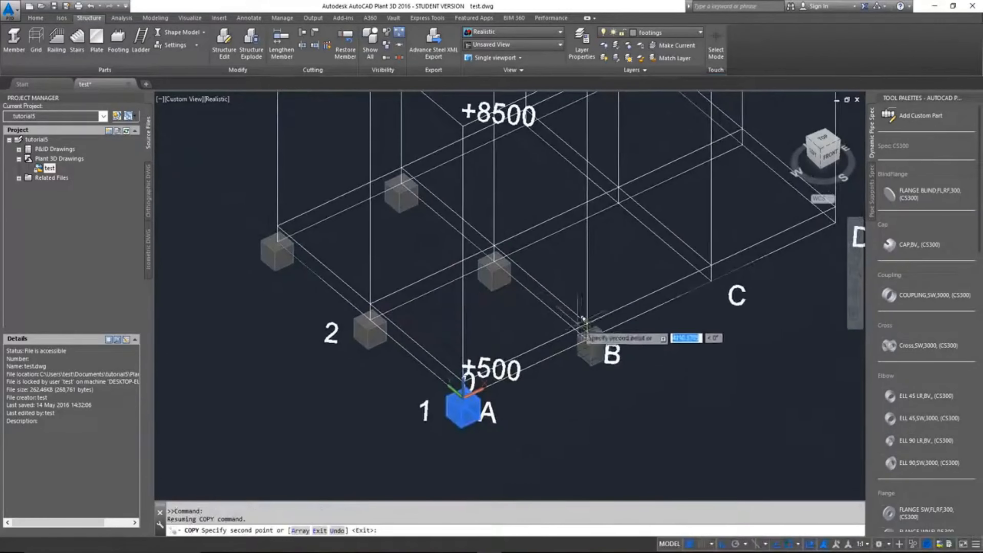
pyautogui.scroll(5, 587, 335)
pyautogui.click(600, 334)
pyautogui.scroll(-6, 659, 335)
pyautogui.moveTo(748, 334); pyautogui.dragTo(628, 423, button='middle')
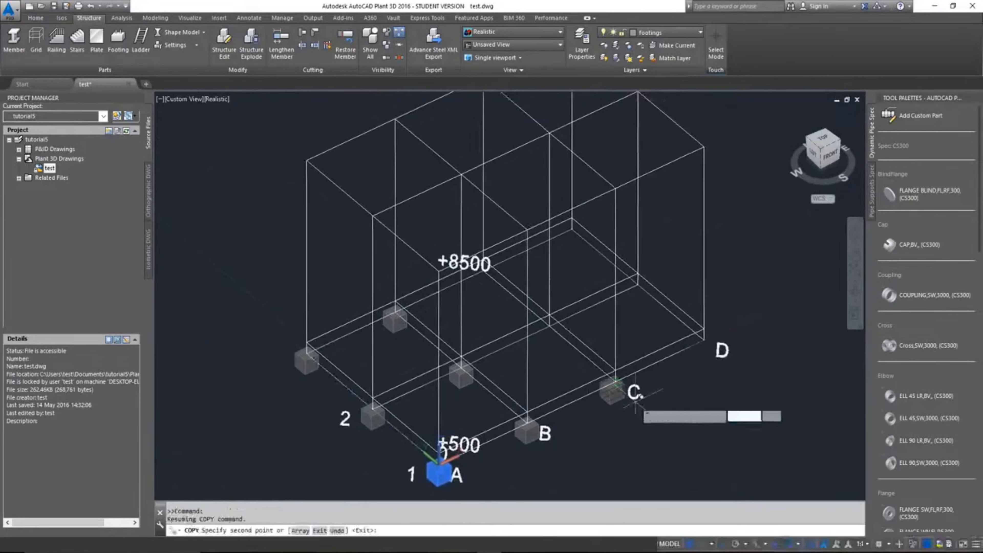
pyautogui.scroll(5, 635, 403)
pyautogui.click(600, 344)
# Step: Place footing copies at the middle-row base intersections C-2 and D-2
pyautogui.moveTo(386, 163); pyautogui.dragTo(544, 427, button='middle')
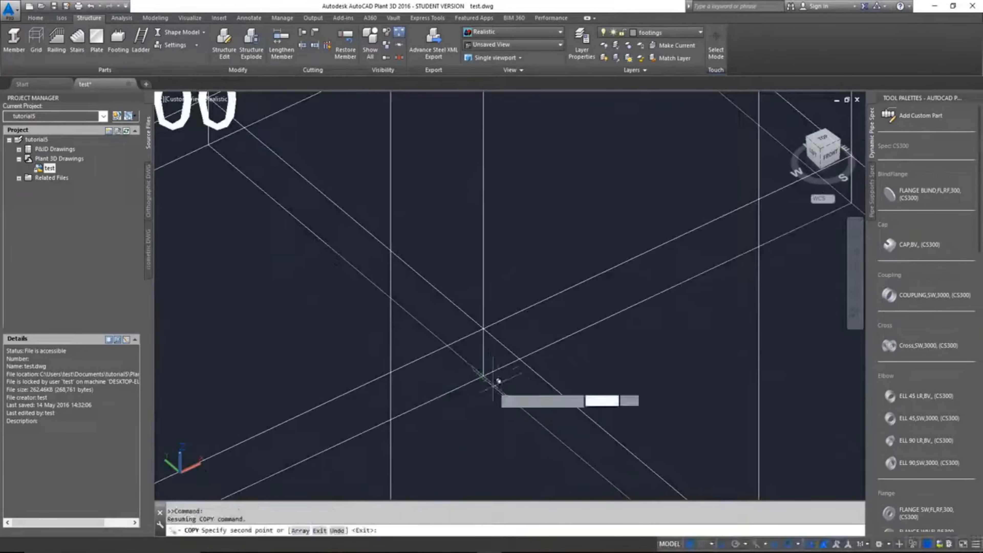
pyautogui.click(486, 371)
pyautogui.scroll(-5, 549, 373)
pyautogui.moveTo(652, 354); pyautogui.dragTo(559, 390, button='middle')
pyautogui.scroll(5, 484, 387)
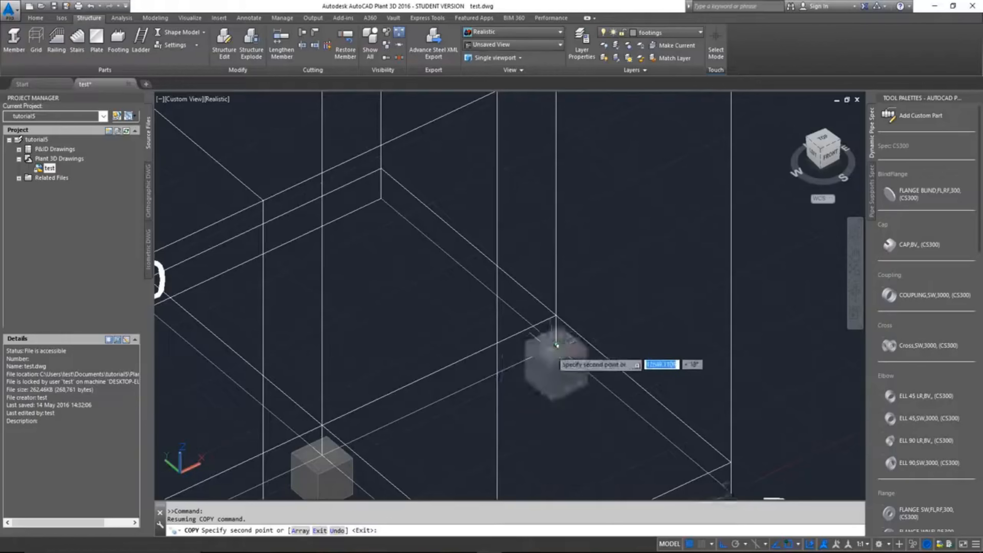
pyautogui.click(556, 345)
# Step: Place the last footing copy at base intersection D-1 and end the copying
pyautogui.scroll(-5, 554, 347)
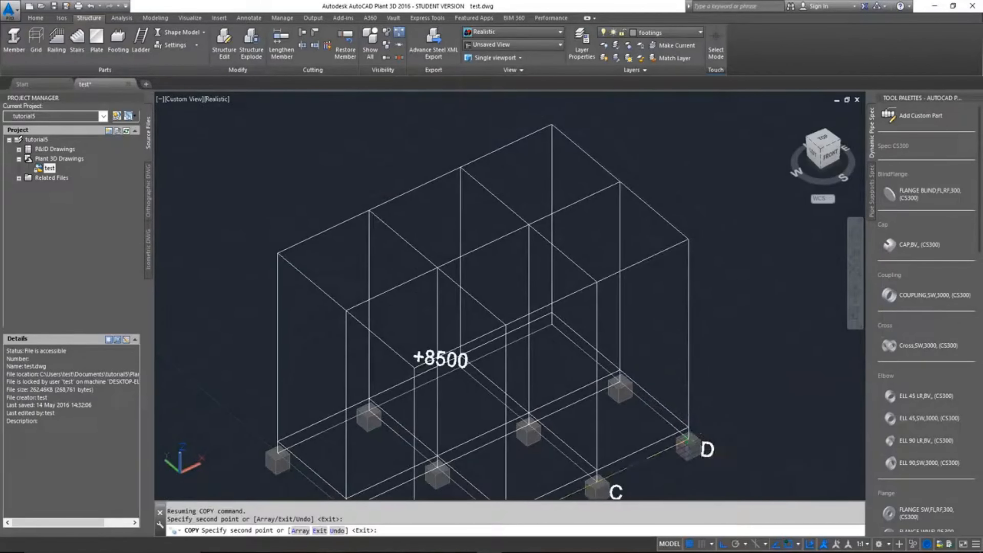
pyautogui.click(686, 442)
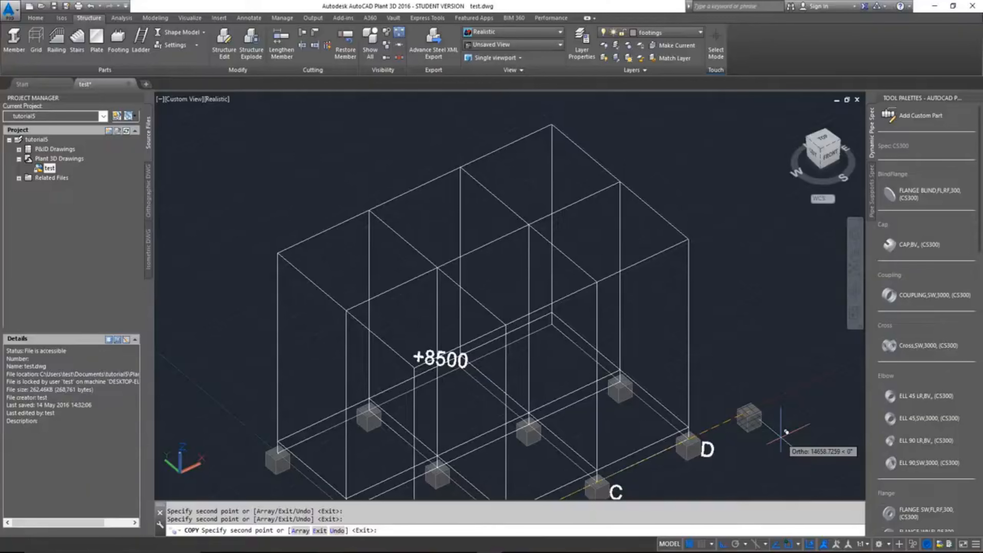
pyautogui.scroll(-5, 746, 406)
pyautogui.scroll(3, 693, 349)
pyautogui.press('Escape')
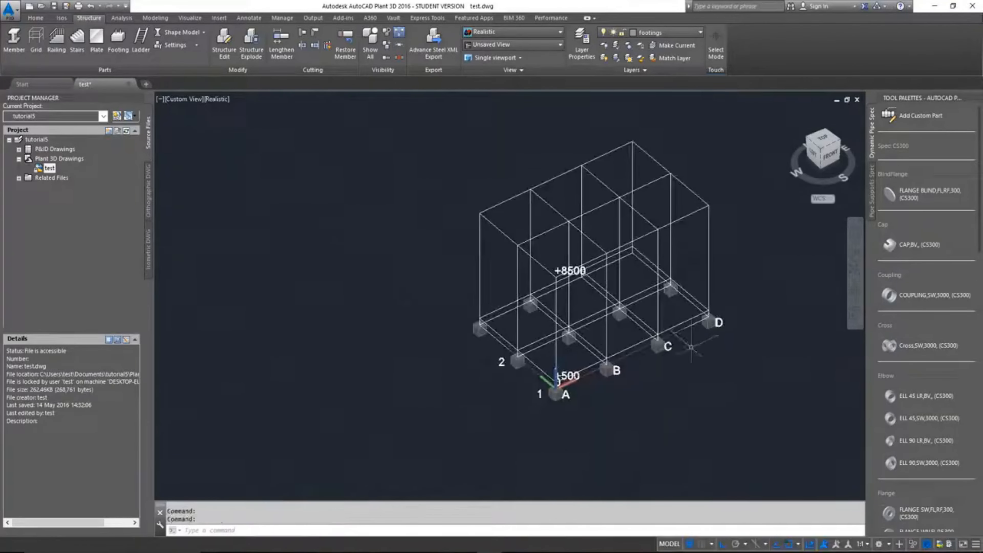
# Step: Switch the display of the structural objects to the Line Model representation
pyautogui.scroll(3, 662, 365)
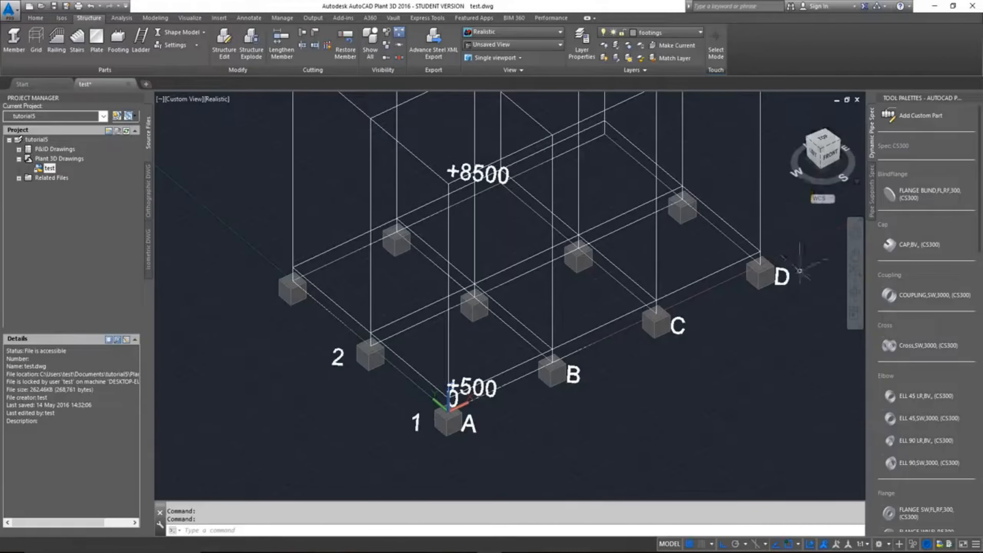
pyautogui.scroll(-5, 312, 352)
pyautogui.scroll(5, 443, 316)
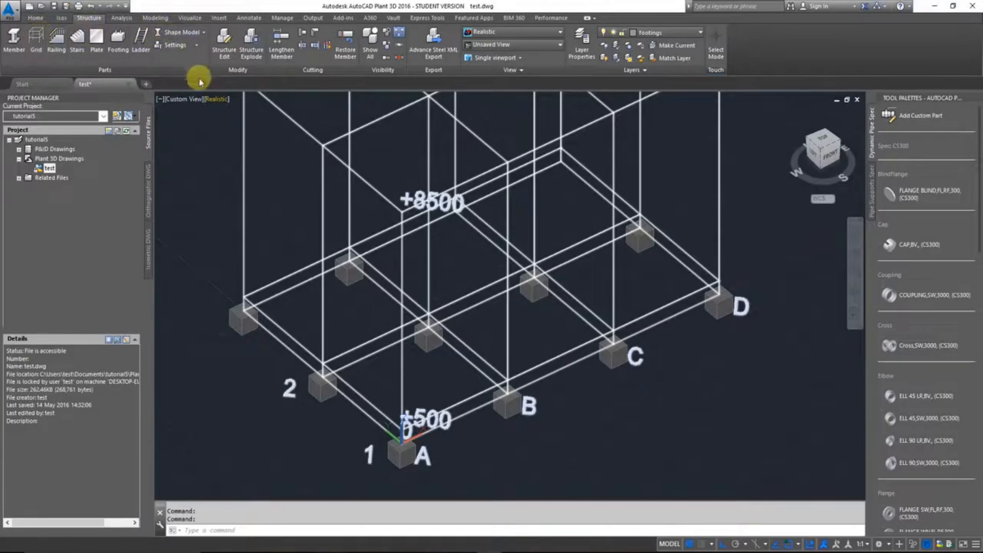
pyautogui.click(205, 34)
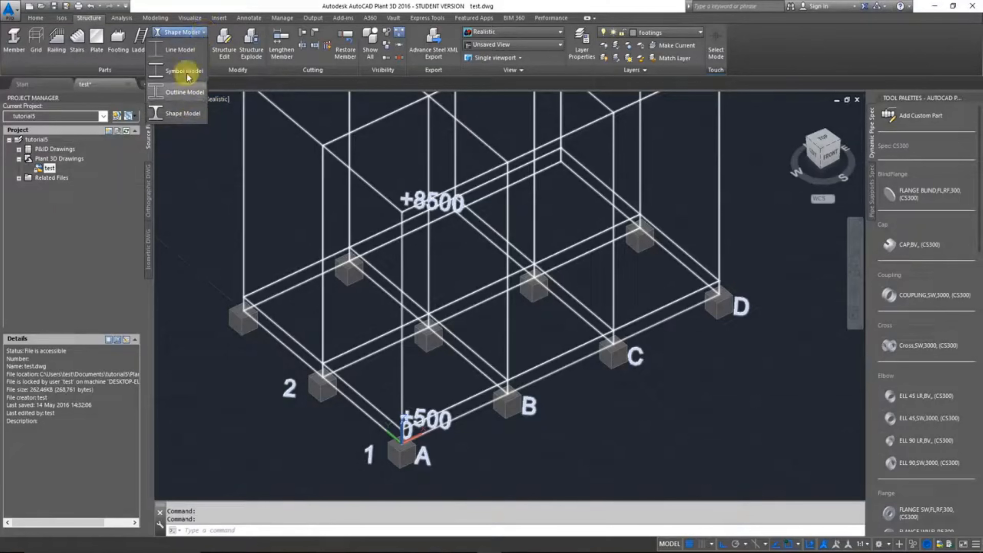
pyautogui.click(182, 50)
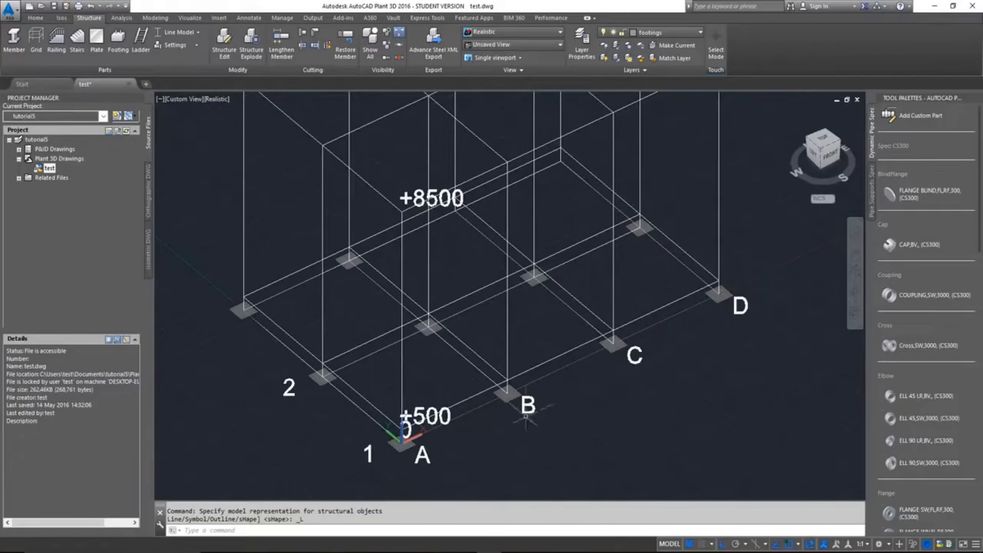
# Step: Examine the footings in line representation and how their centres line up with the base grid intersections
pyautogui.scroll(6, 525, 416)
pyautogui.scroll(-10, 464, 361)
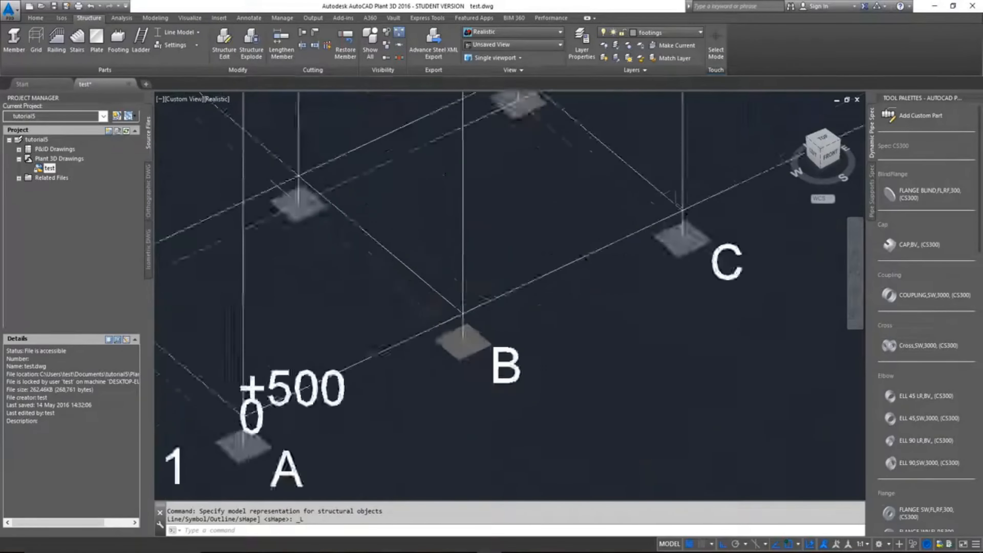
pyautogui.scroll(5, 505, 359)
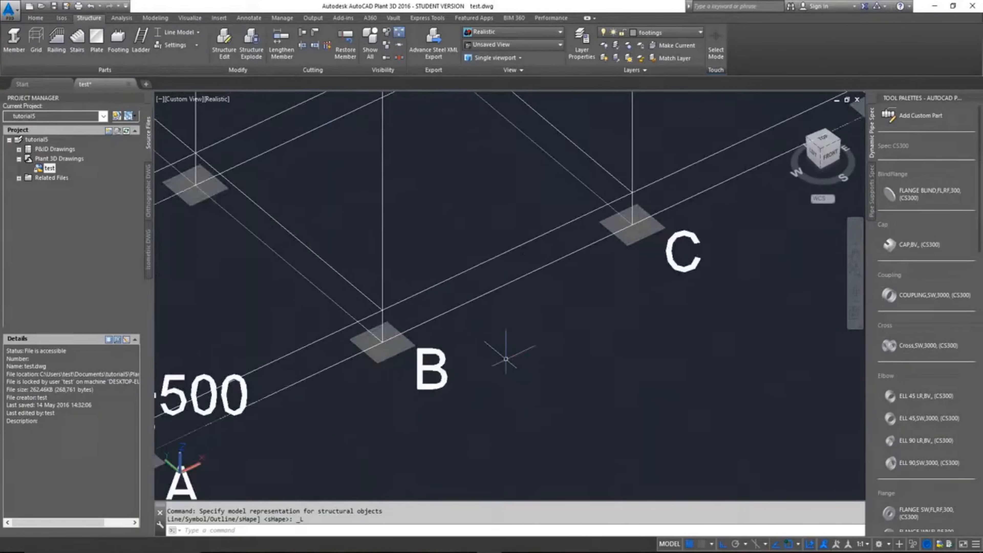
pyautogui.scroll(-8, 484, 358)
pyautogui.scroll(6, 449, 372)
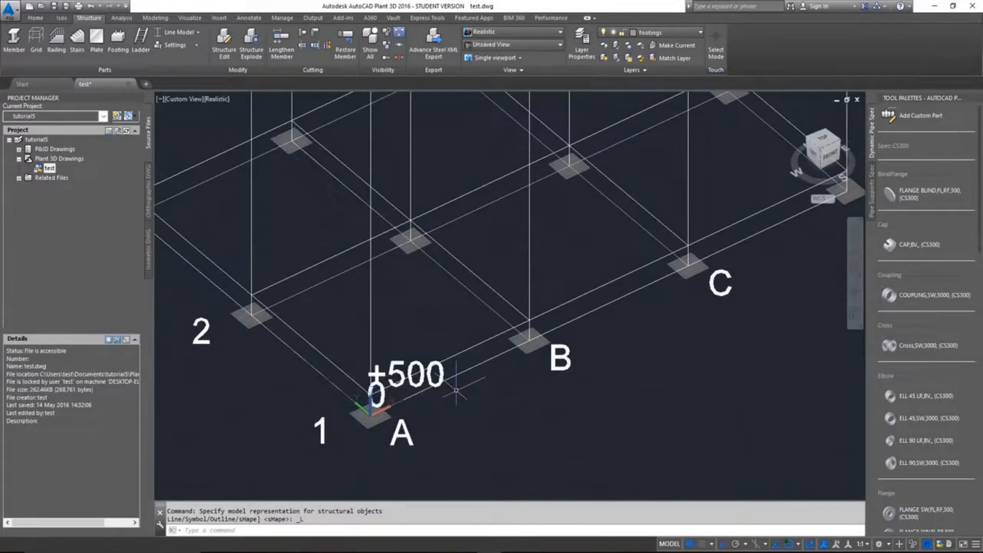
pyautogui.scroll(5, 506, 325)
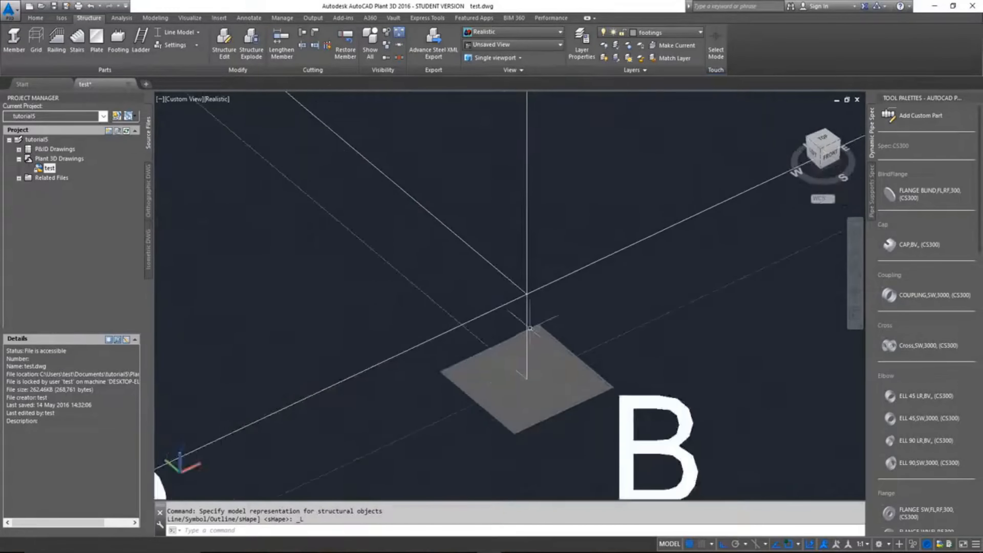
pyautogui.scroll(-5, 526, 329)
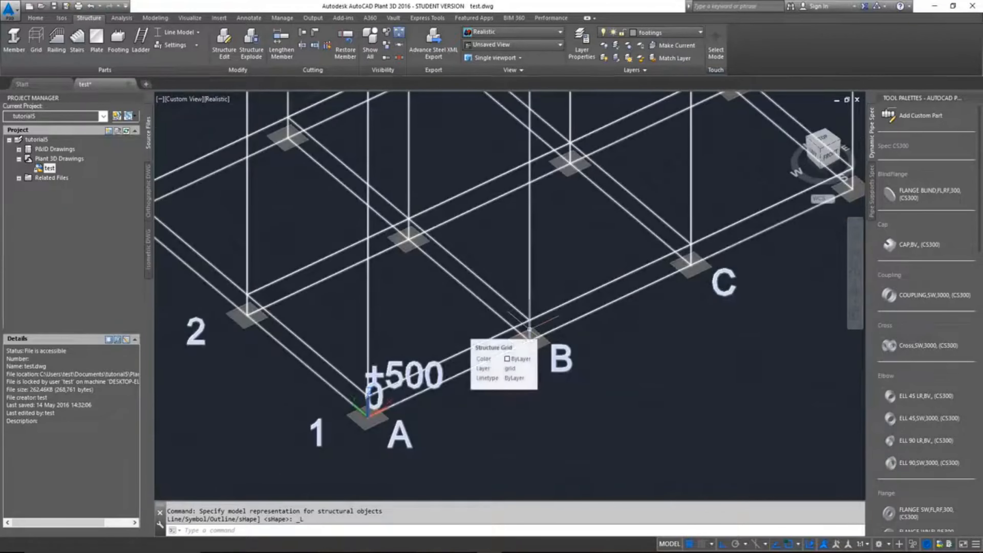
pyautogui.scroll(5, 503, 349)
pyautogui.scroll(-10, 662, 337)
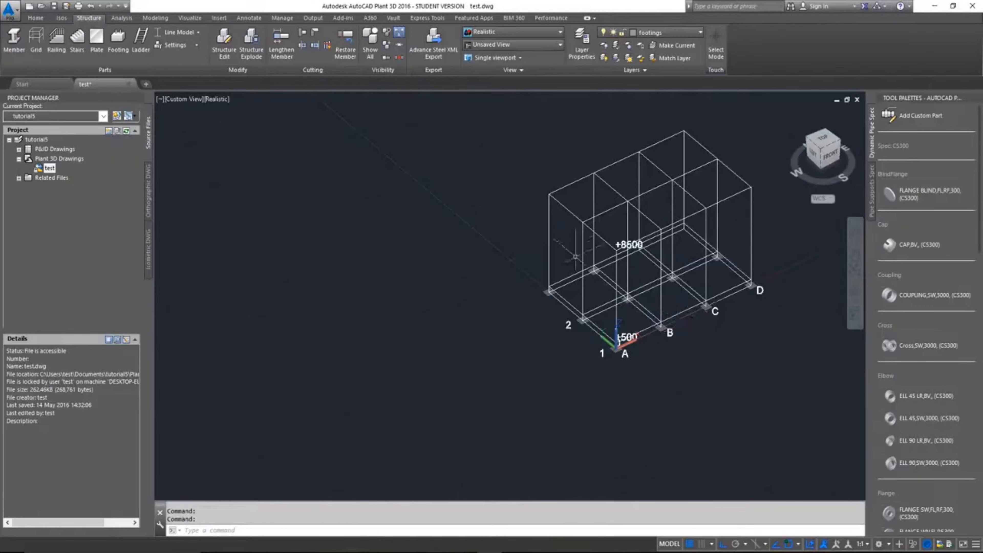
pyautogui.scroll(5, 633, 257)
pyautogui.scroll(-5, 650, 295)
pyautogui.scroll(4, 668, 330)
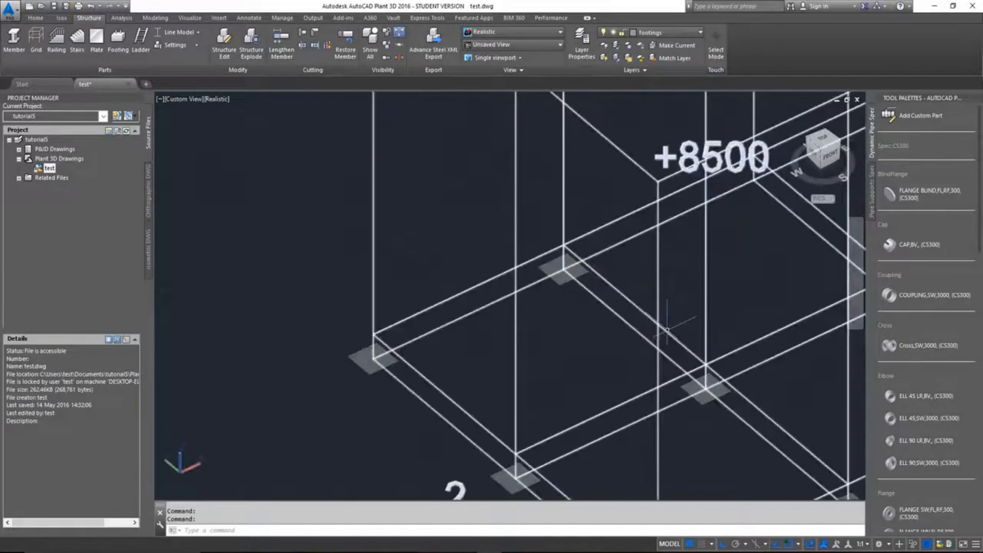
pyautogui.scroll(-6, 667, 330)
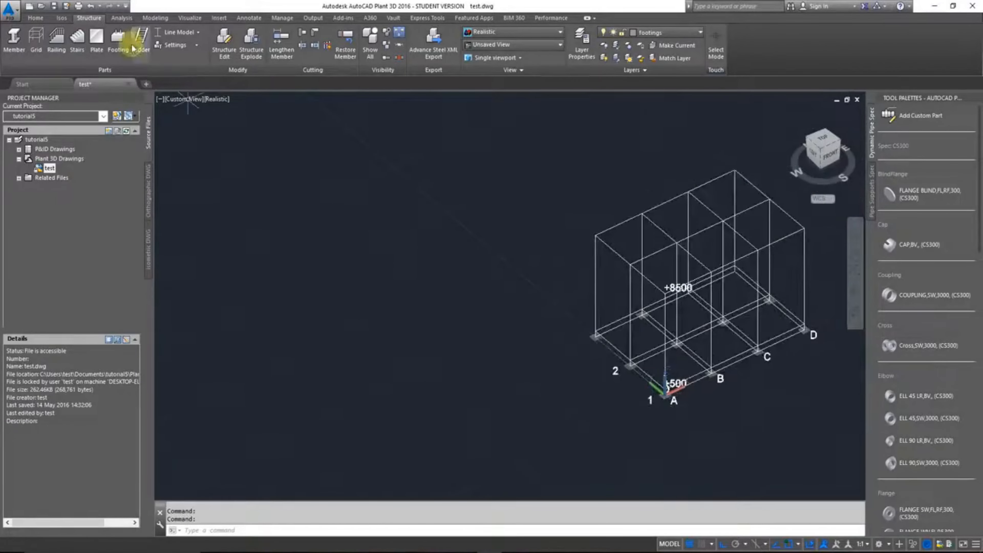
pyautogui.scroll(-2, 450, 213)
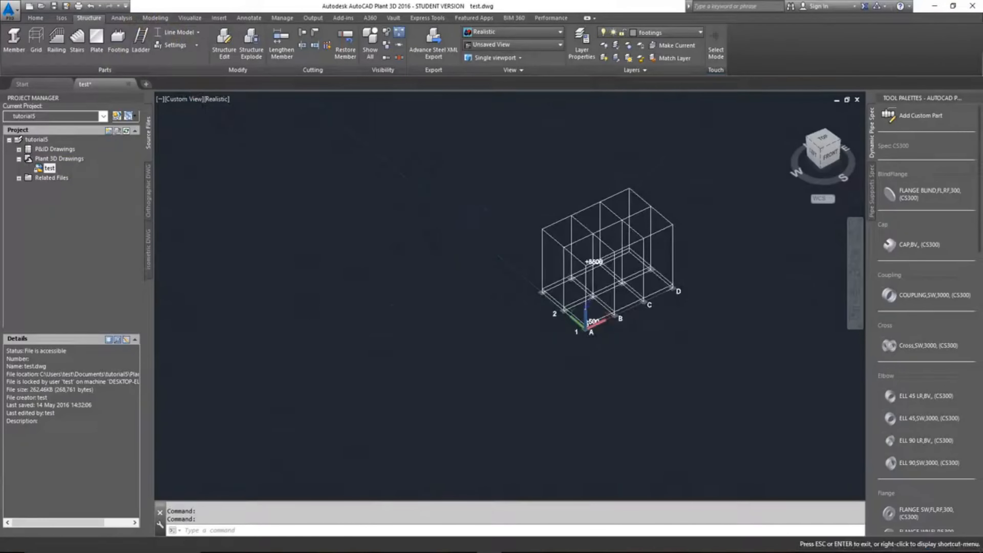
pyautogui.moveTo(696, 296); pyautogui.dragTo(548, 310, button='middle')
pyautogui.scroll(6, 474, 308)
pyautogui.scroll(-4, 490, 304)
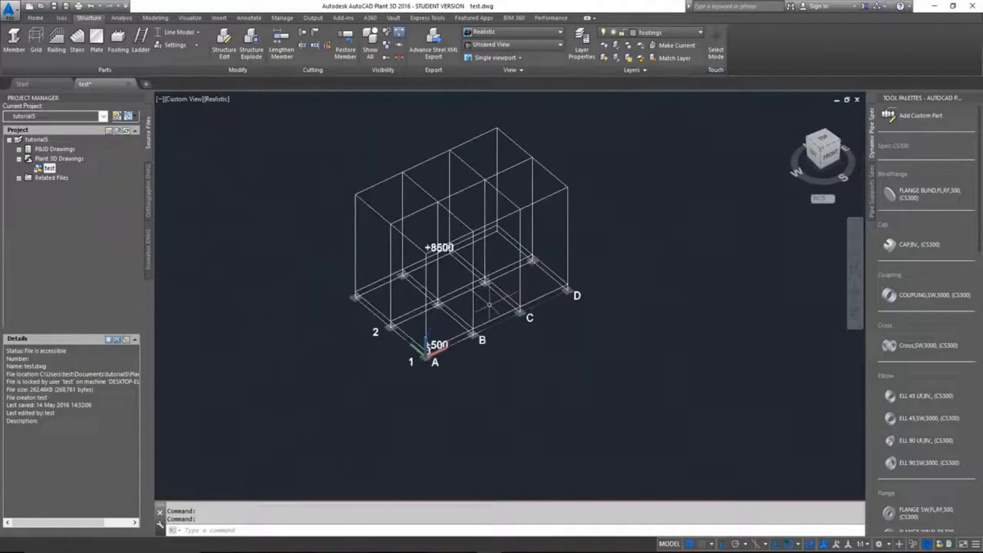
# Step: Make the structure layer current
pyautogui.click(694, 32)
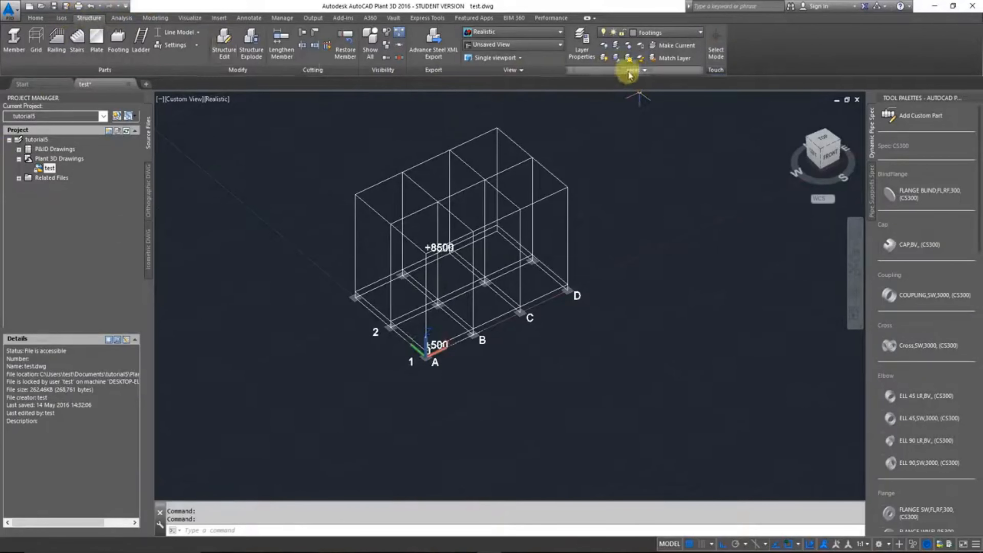
pyautogui.click(691, 32)
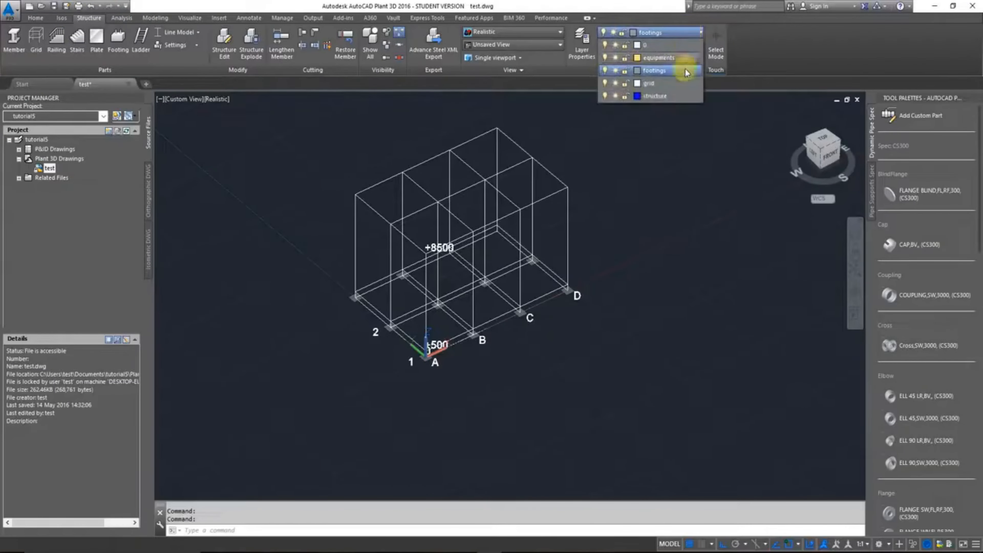
pyautogui.click(676, 96)
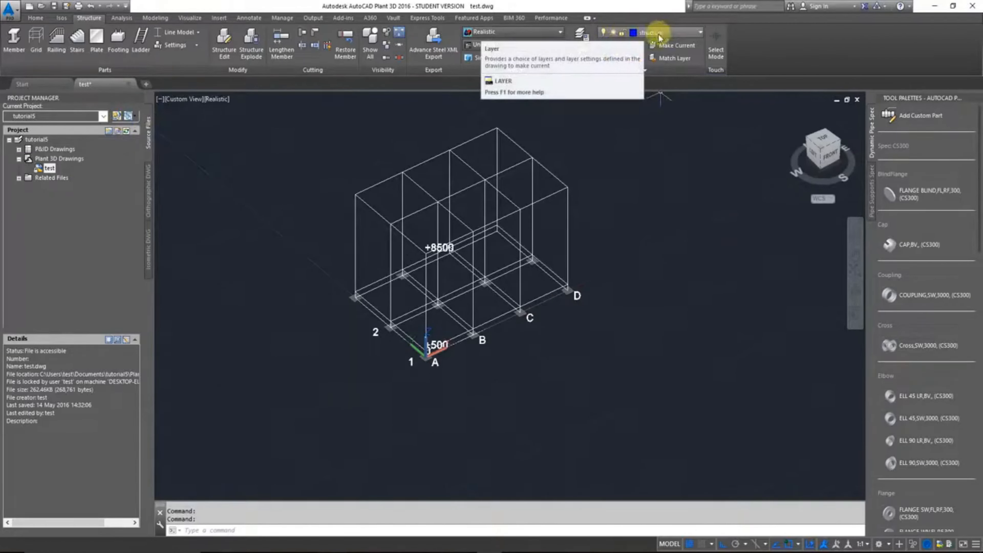
# Step: Start a structural member and accept settings of DIN shape HEB-200, material standard DIN 17120, code St 37-2 and angle 0
pyautogui.click(5, 48)
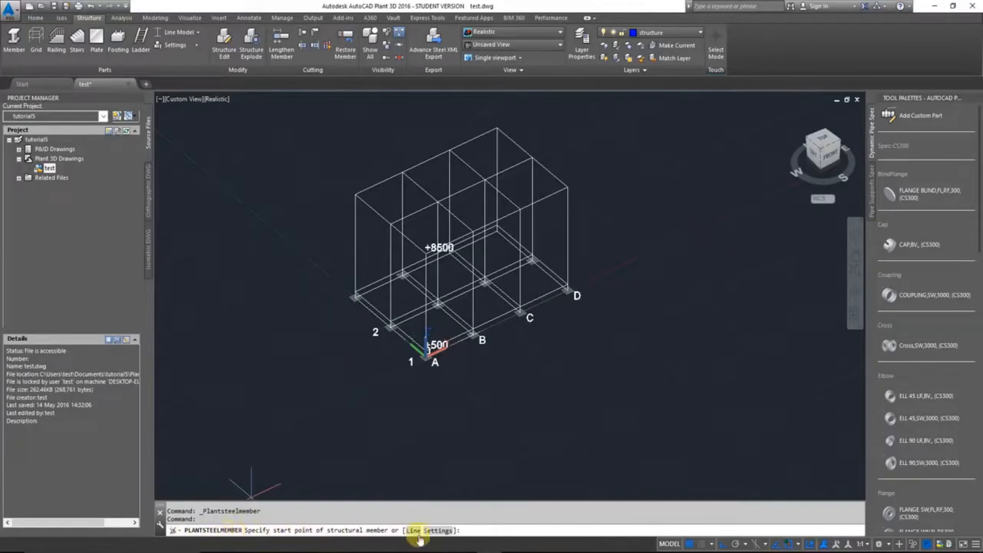
pyautogui.click(449, 532)
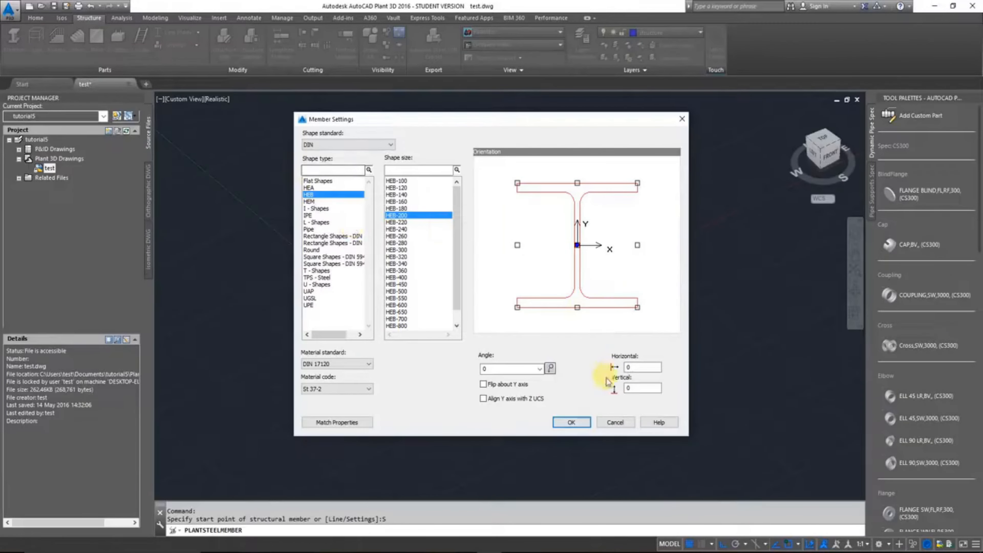
pyautogui.click(572, 422)
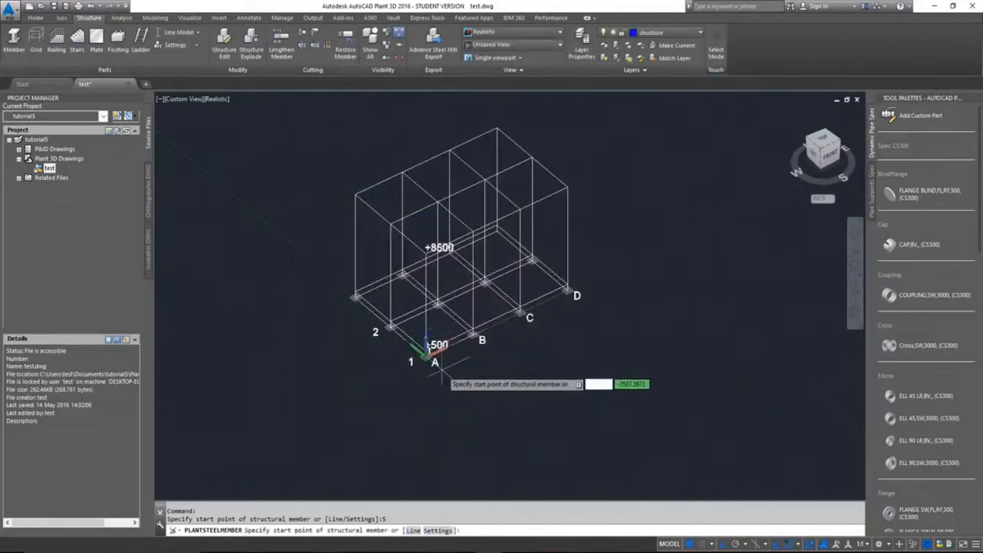
# Step: Draw the column at A-1 from the footing centre on elevation 0 up to the grid corner at elevation +8500
pyautogui.scroll(5, 441, 366)
pyautogui.scroll(-2, 464, 395)
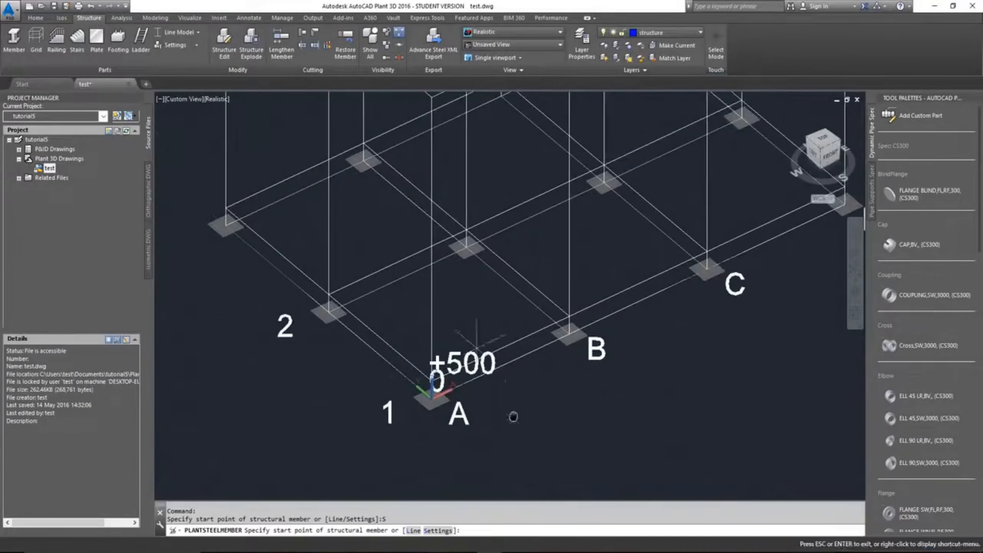
pyautogui.scroll(5, 401, 401)
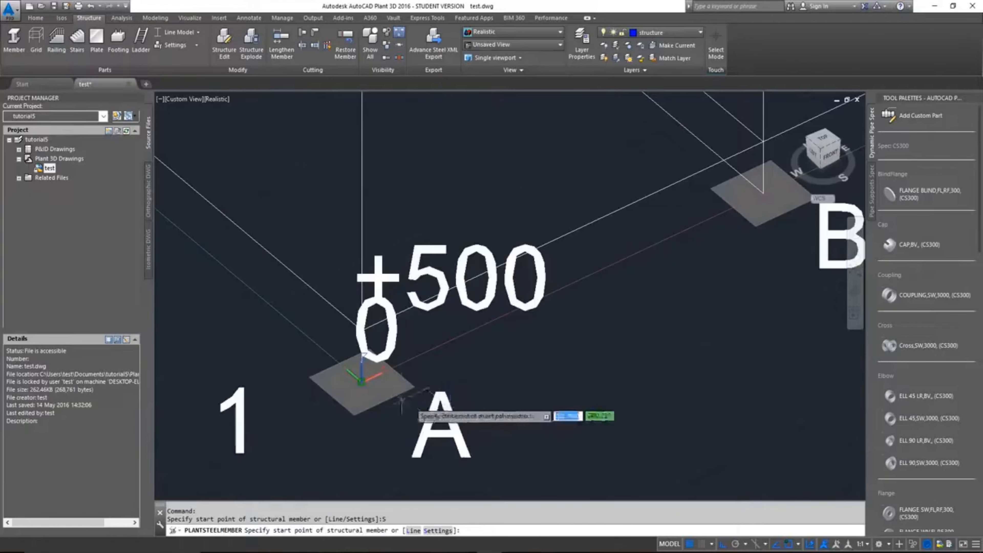
pyautogui.click(362, 378)
pyautogui.scroll(-6, 438, 358)
pyautogui.moveTo(460, 267); pyautogui.dragTo(447, 396, button='middle')
pyautogui.click(407, 280)
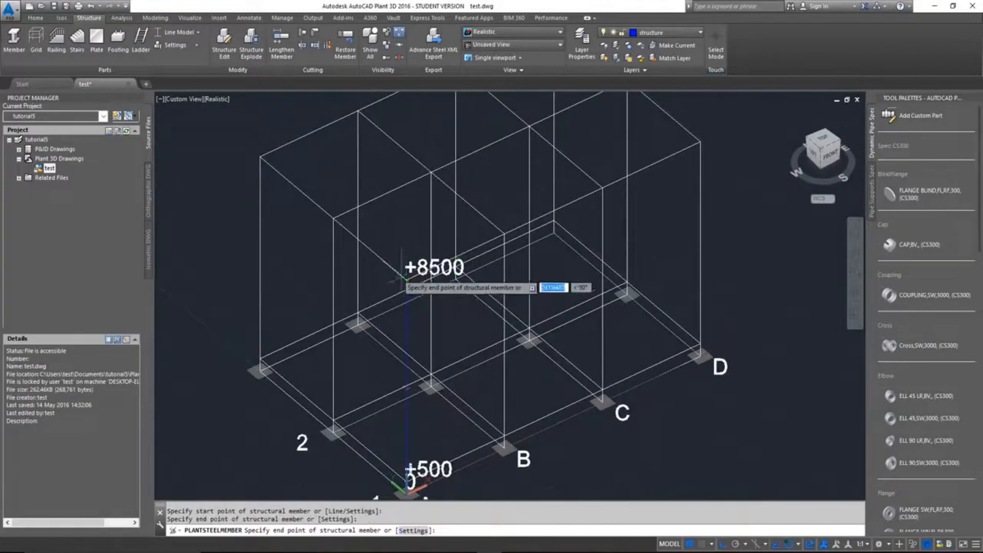
# Step: Draw the beam from the A-1 to the A-2 grid corner at +8500 and the column down to the A-2 footing centre
pyautogui.click(334, 219)
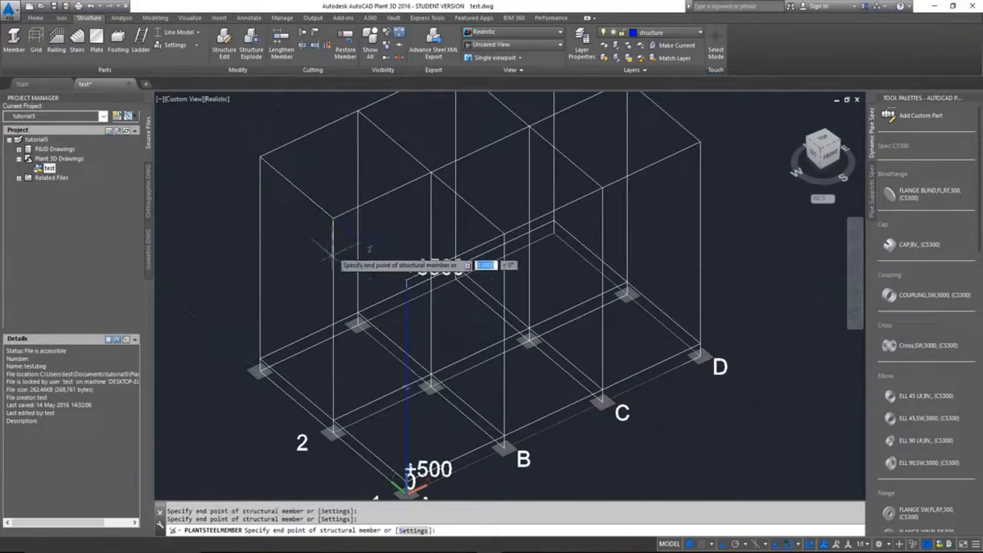
pyautogui.scroll(4, 332, 421)
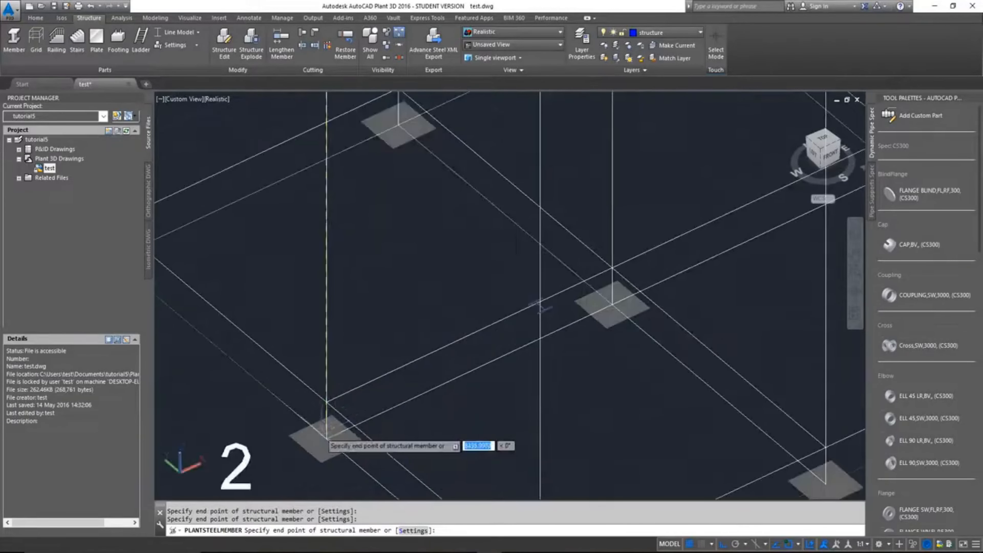
pyautogui.click(327, 439)
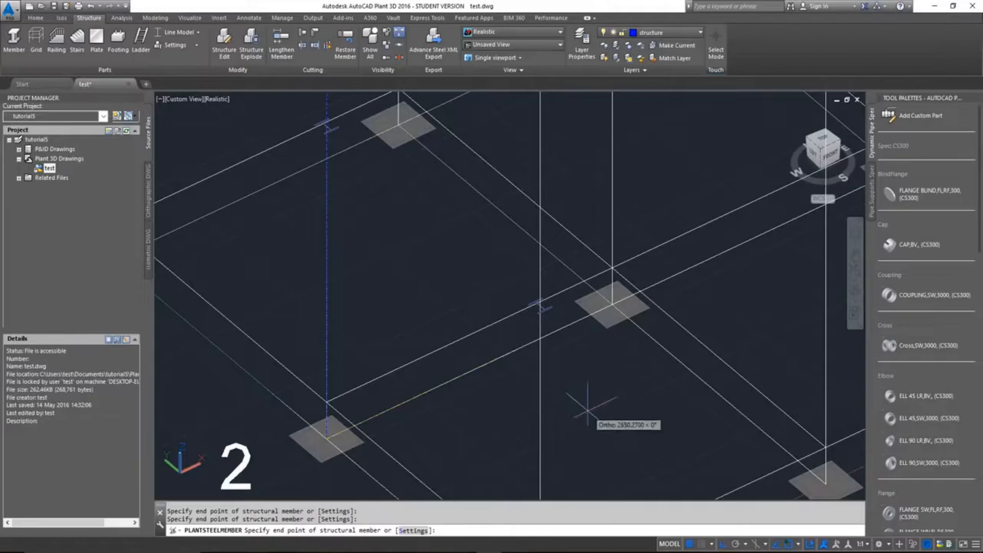
pyautogui.press('Return')
# Step: Examine the symbols and orientation of the two columns and the connecting beam in line representation
pyautogui.scroll(-5, 585, 399)
pyautogui.scroll(5, 579, 383)
pyautogui.scroll(6, 574, 357)
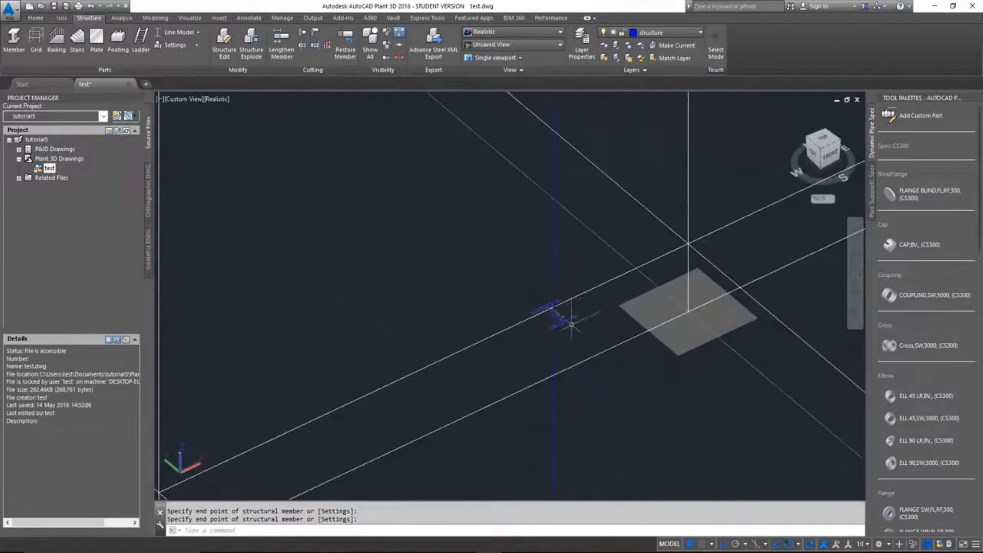
pyautogui.scroll(-5, 583, 325)
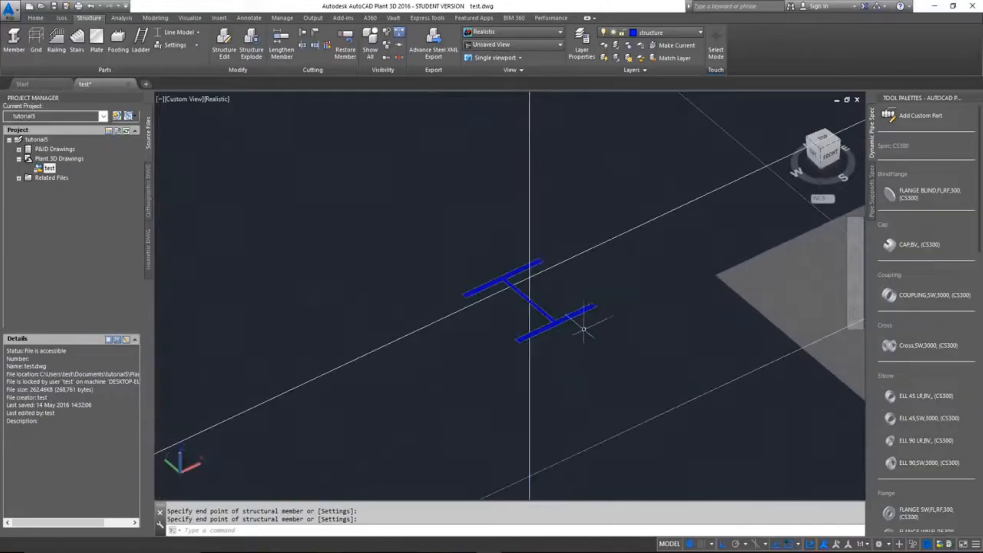
pyautogui.scroll(-5, 587, 327)
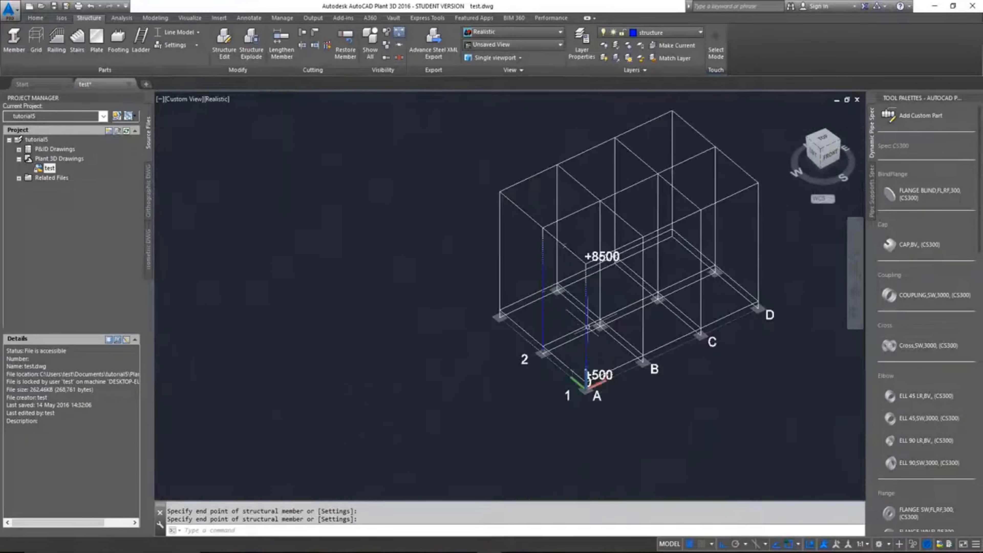
pyautogui.scroll(7, 566, 254)
pyautogui.scroll(2, 565, 255)
pyautogui.scroll(-4, 567, 247)
pyautogui.scroll(4, 567, 246)
pyautogui.scroll(-4, 556, 255)
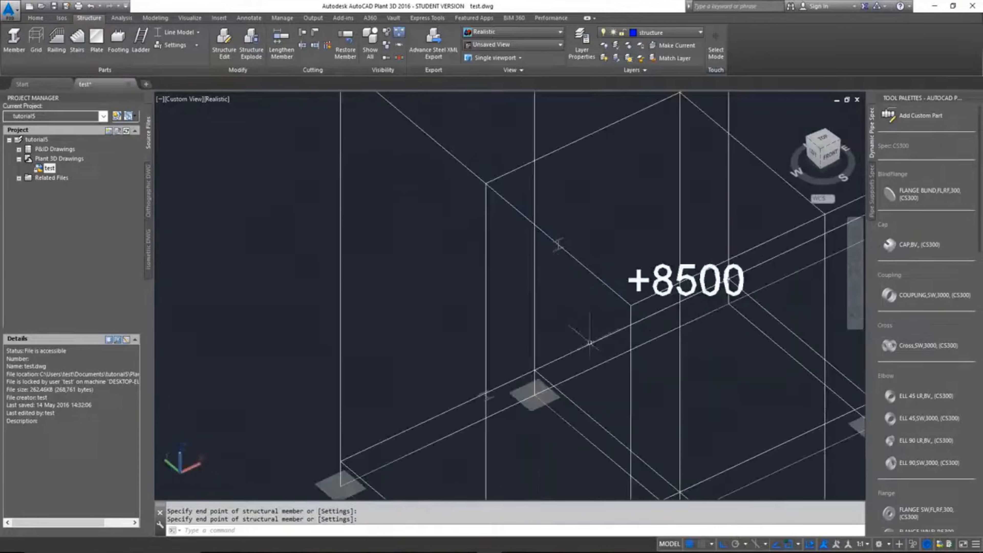
pyautogui.moveTo(522, 375); pyautogui.dragTo(554, 318, button='middle')
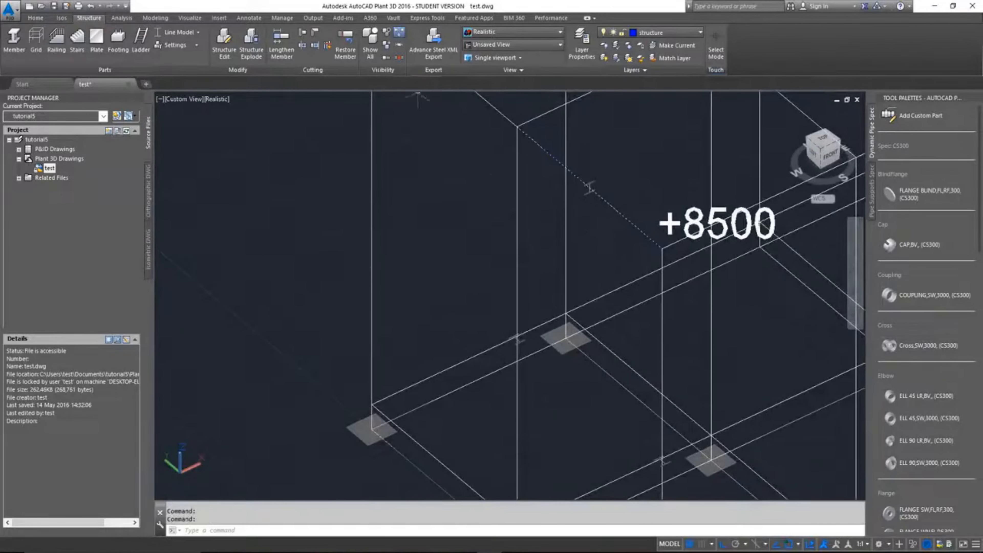
# Step: Show the structural members in shape representation and examine the beam-to-column joint at A-1, elevation +8500
pyautogui.click(201, 34)
pyautogui.click(182, 112)
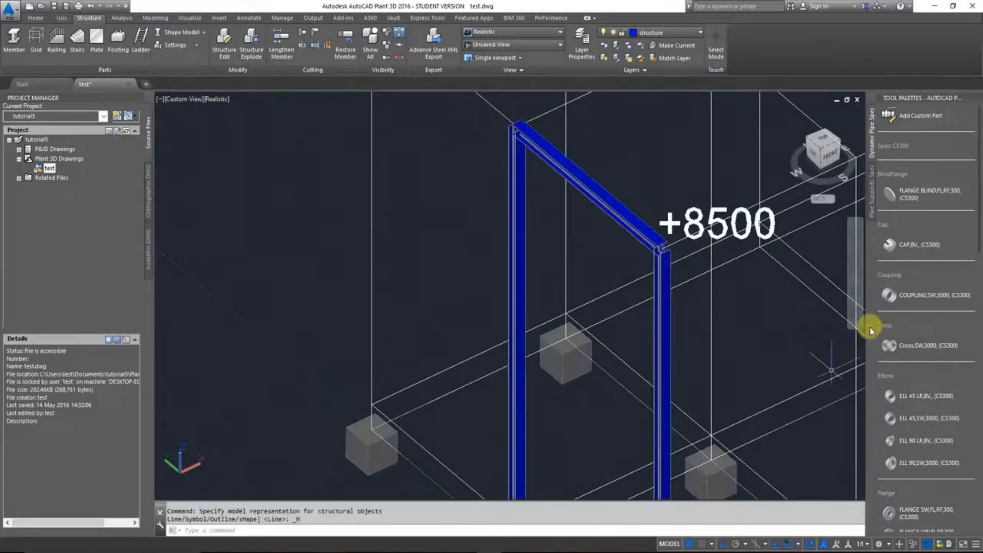
pyautogui.scroll(-6, 863, 321)
pyautogui.scroll(4, 863, 322)
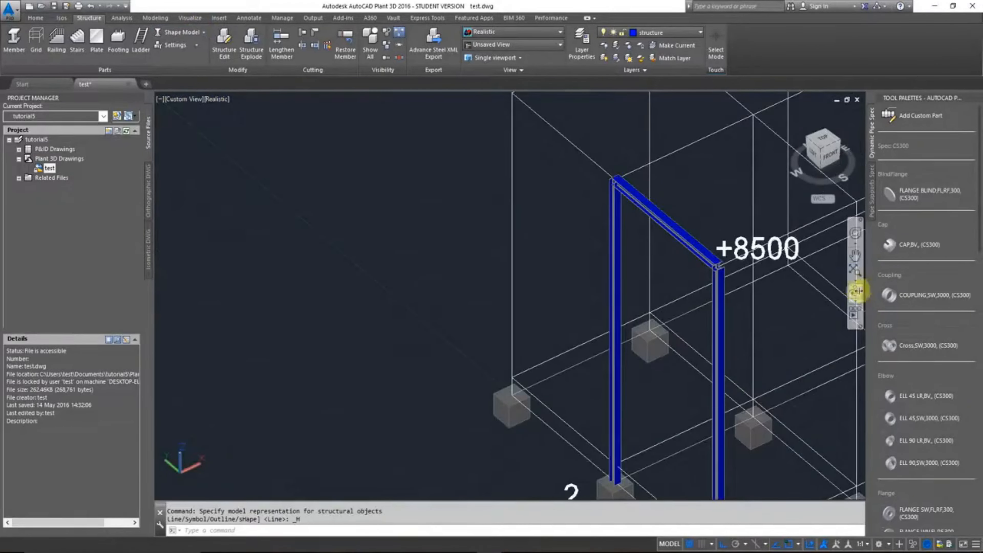
pyautogui.click(859, 291)
pyautogui.moveTo(722, 281); pyautogui.dragTo(736, 296)
pyautogui.scroll(10, 753, 284)
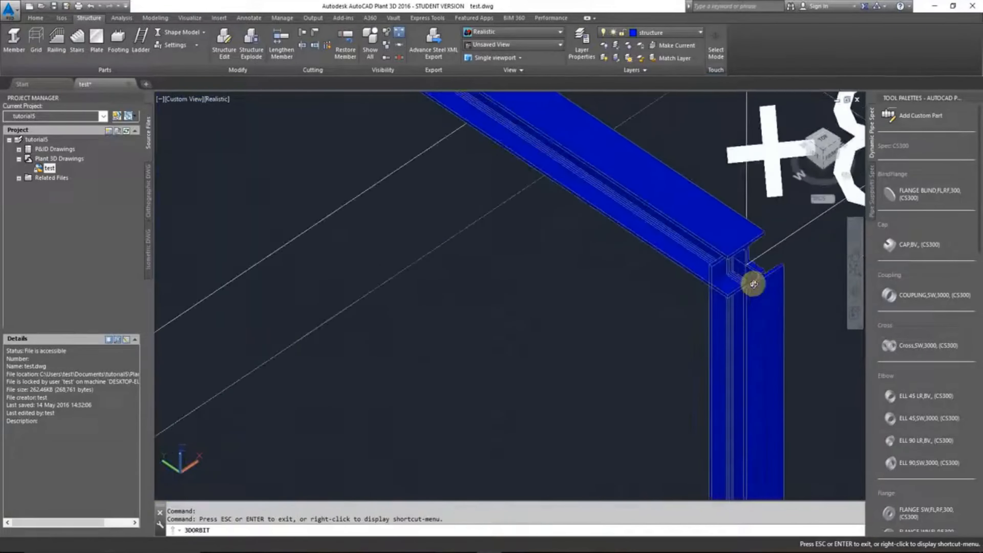
pyautogui.scroll(4, 753, 284)
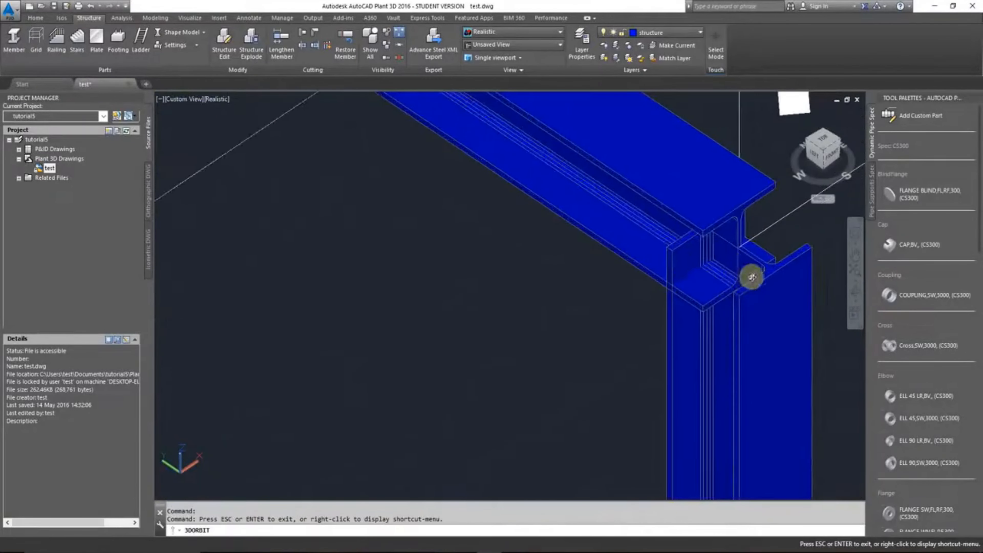
pyautogui.scroll(3, 755, 289)
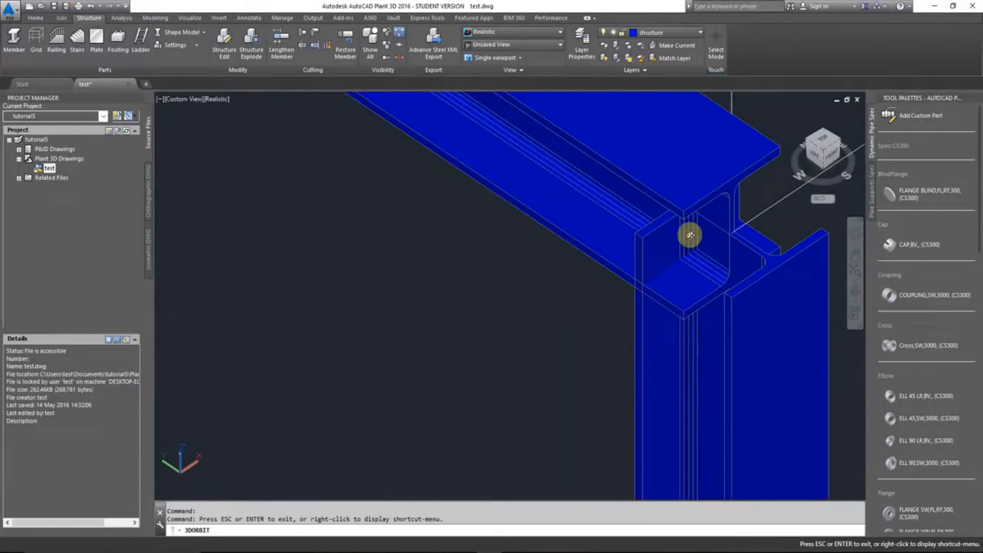
pyautogui.scroll(-8, 690, 235)
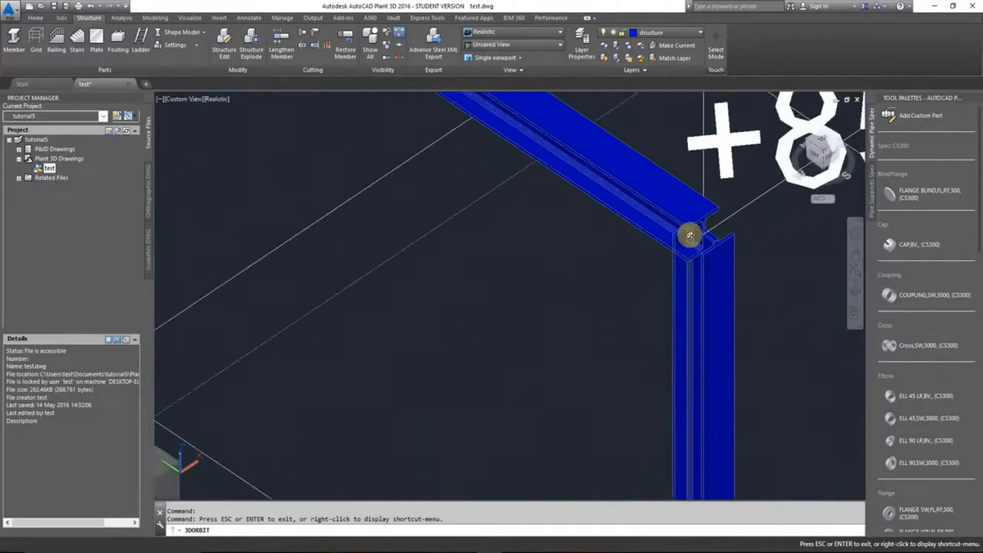
# Step: Examine the complete frame on axis A, between rows 1 and 2, in shape representation
pyautogui.moveTo(653, 267); pyautogui.dragTo(532, 282)
pyautogui.scroll(-4, 531, 282)
pyautogui.keyDown('shift'); pyautogui.moveTo(497, 295); pyautogui.dragTo(521, 297, button='middle'); pyautogui.keyUp('shift')
pyautogui.scroll(-5, 616, 306)
pyautogui.moveTo(693, 301); pyautogui.dragTo(610, 291, button='middle')
pyautogui.scroll(3, 531, 303)
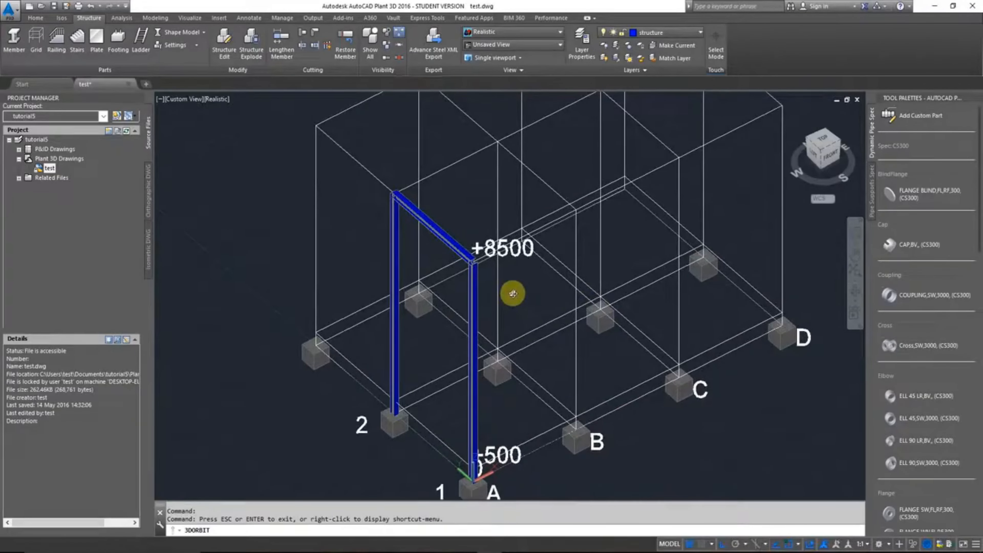
pyautogui.press('Escape')
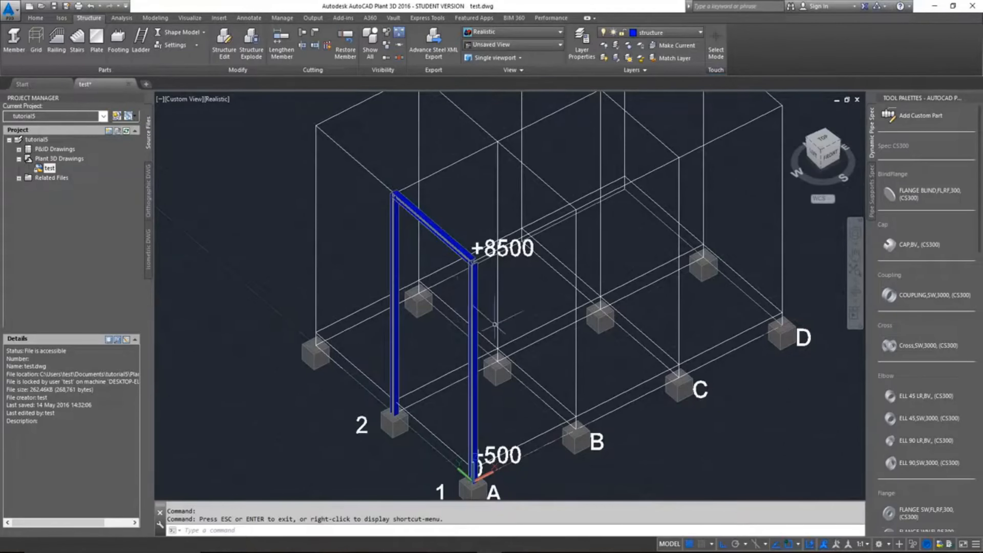
pyautogui.press('Escape')
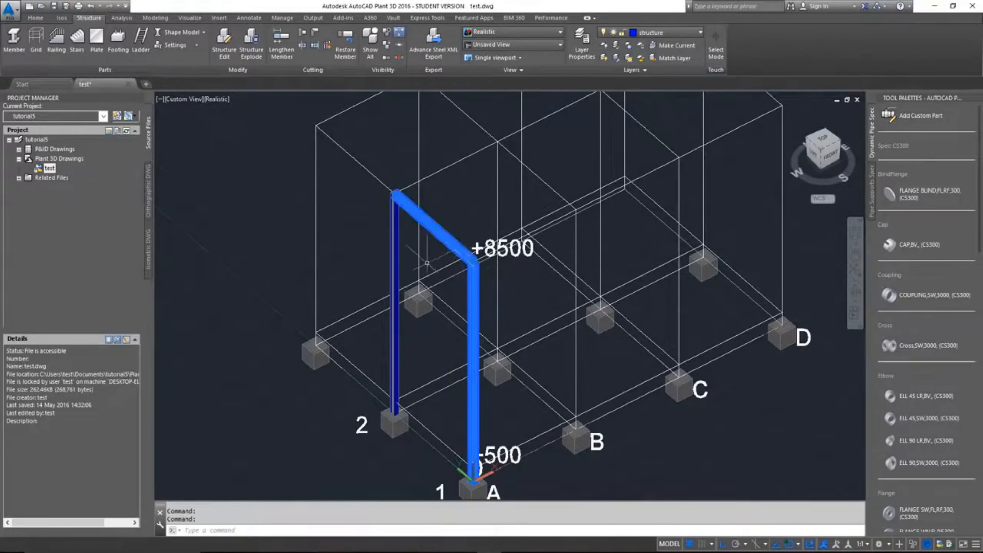
pyautogui.scroll(-6, 577, 409)
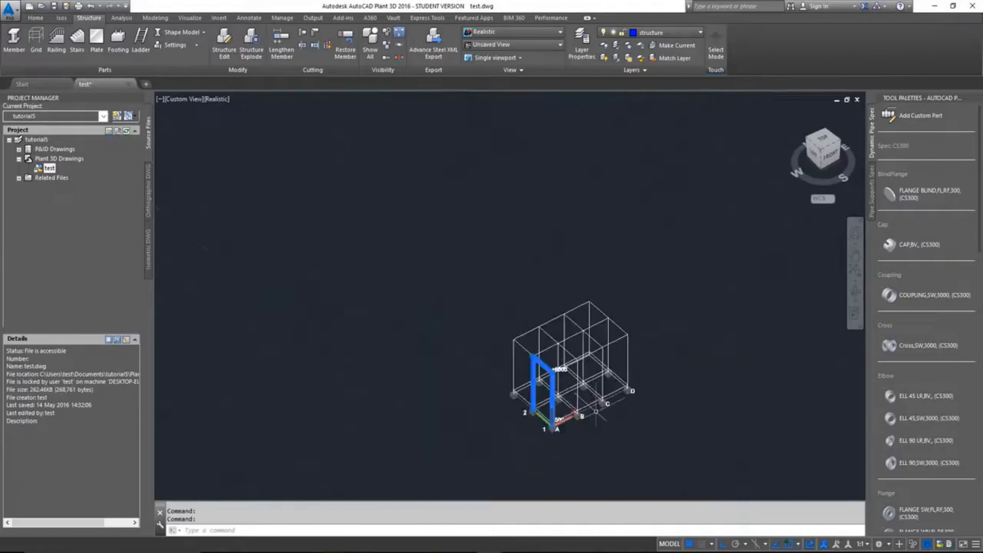
pyautogui.scroll(3, 555, 376)
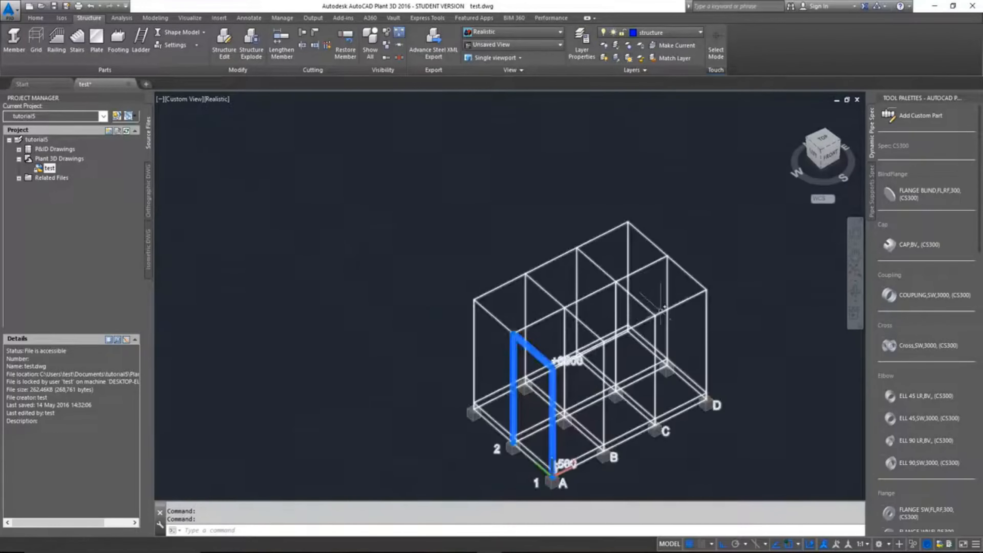
pyautogui.scroll(-3, 658, 411)
pyautogui.scroll(6, 657, 426)
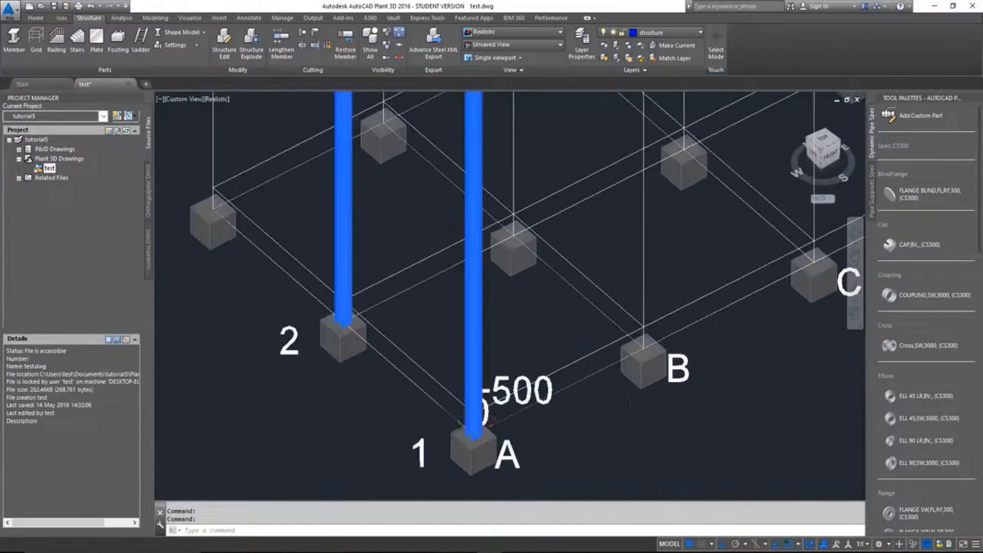
pyautogui.scroll(-4, 523, 362)
pyautogui.write('co')
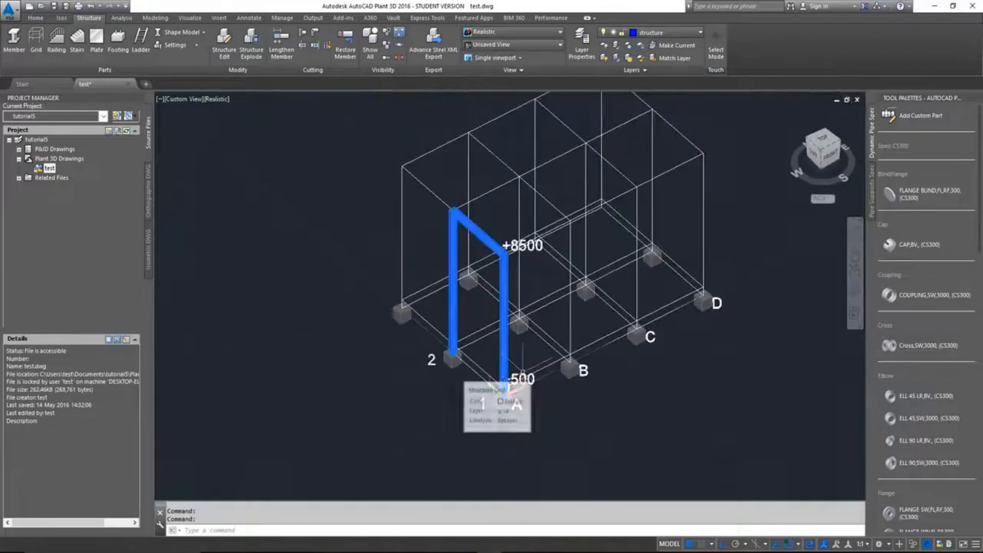
pyautogui.press('Return')
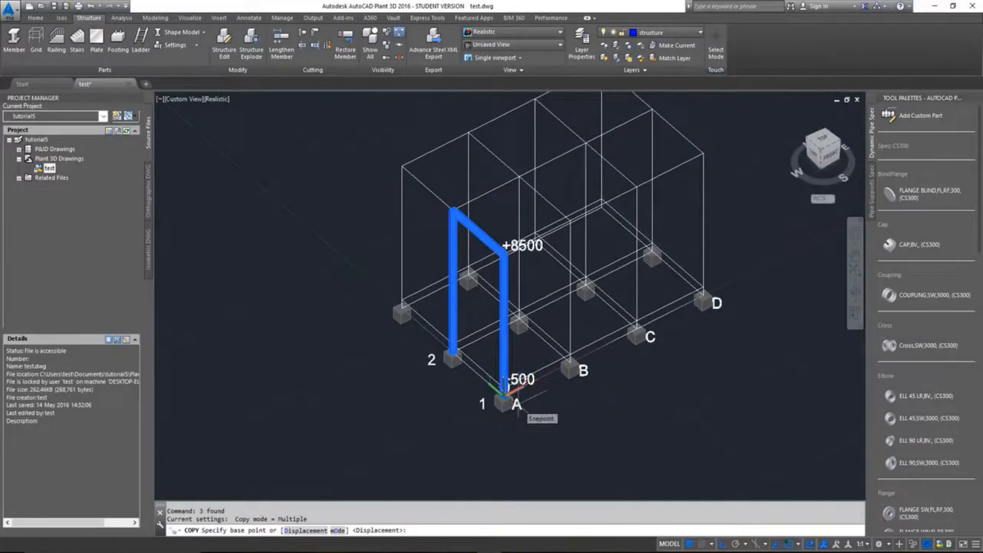
pyautogui.scroll(6, 518, 405)
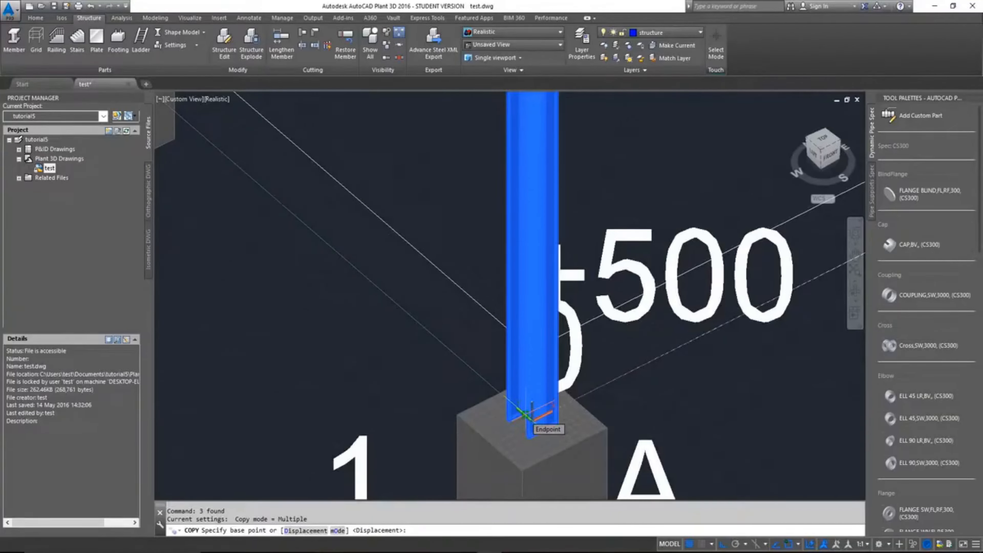
pyautogui.press('Escape')
# Step: Switch the structural members back to line representation
pyautogui.scroll(-6, 281, 197)
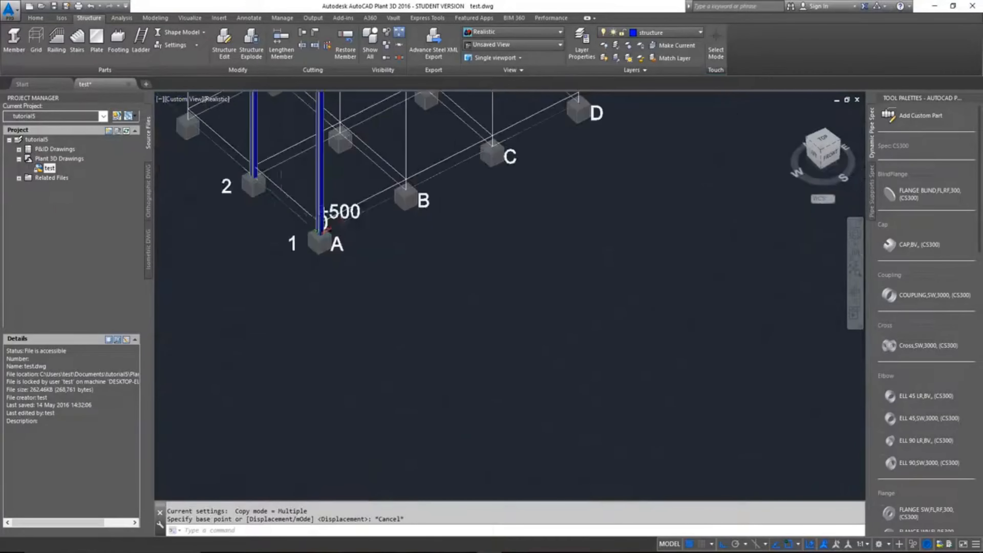
pyautogui.click(180, 34)
pyautogui.click(186, 55)
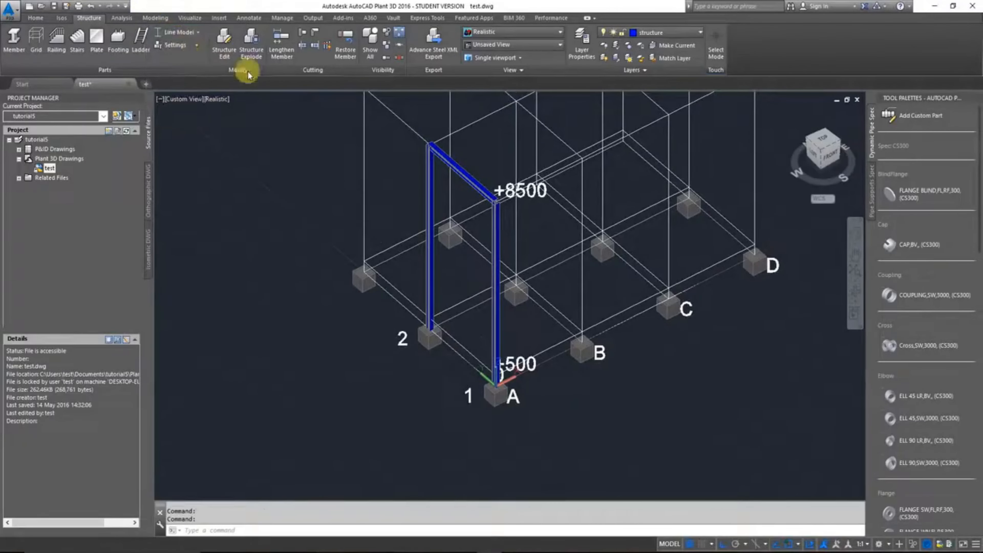
# Step: Copy the two columns and connecting beam of the axis A frame from the column base at A-1 to the footing at B-1
pyautogui.scroll(6, 385, 233)
pyautogui.scroll(4, 384, 231)
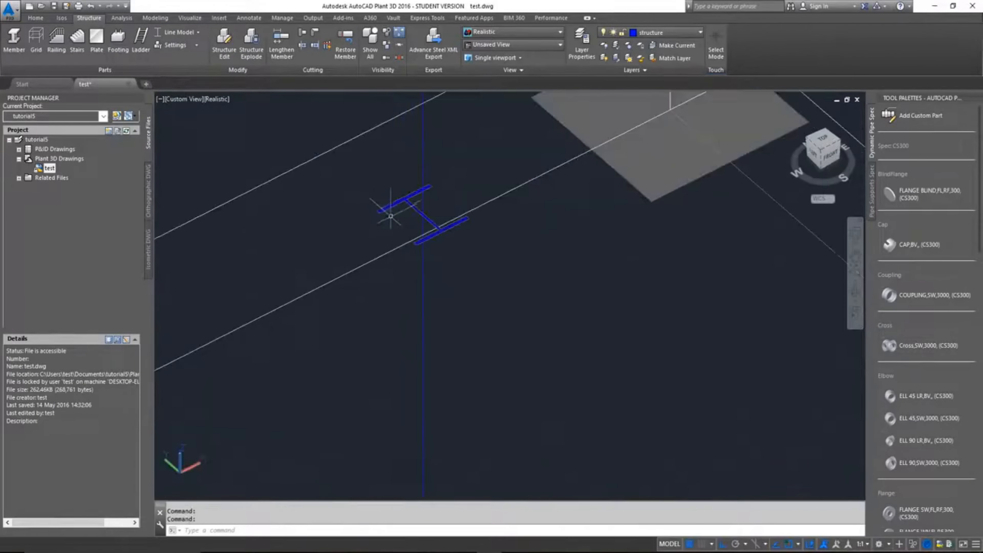
pyautogui.click(392, 202)
pyautogui.scroll(-4, 498, 258)
pyautogui.scroll(-2, 499, 260)
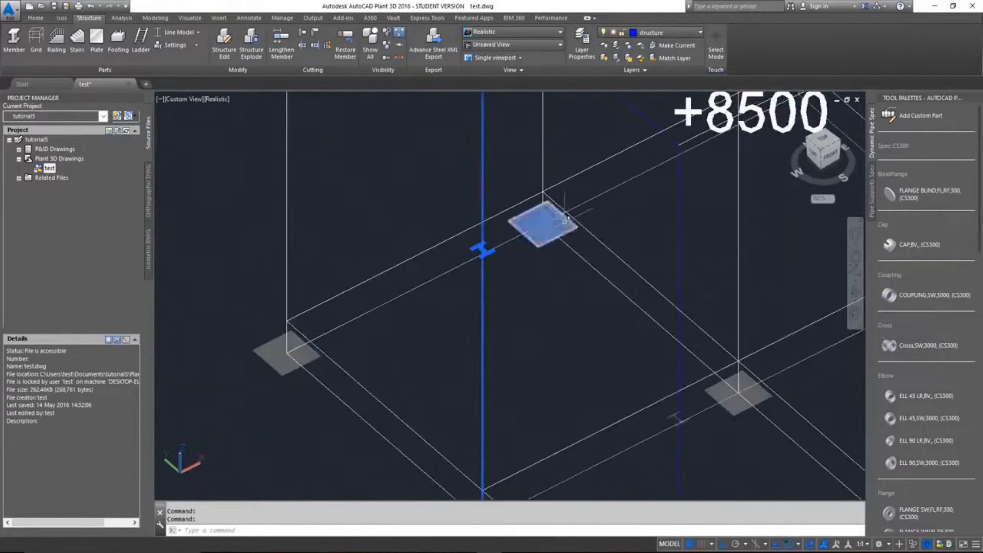
pyautogui.moveTo(584, 144); pyautogui.dragTo(504, 315, button='middle')
pyautogui.scroll(5, 502, 235)
pyautogui.click(499, 233)
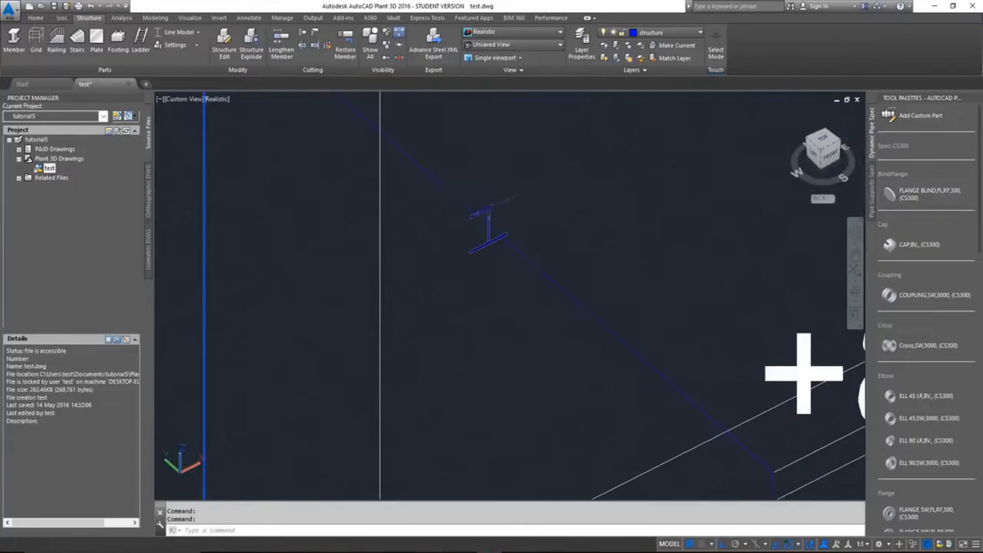
pyautogui.scroll(-2, 491, 211)
pyautogui.moveTo(620, 359); pyautogui.dragTo(599, 223, button='middle')
pyautogui.scroll(-8, 599, 223)
pyautogui.scroll(6, 639, 449)
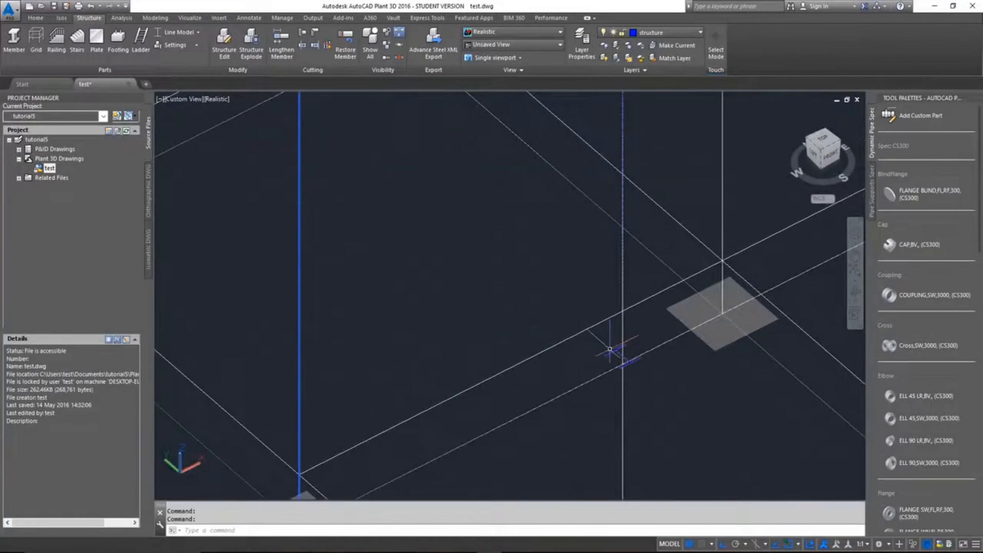
pyautogui.scroll(-6, 611, 350)
pyautogui.moveTo(650, 383); pyautogui.dragTo(629, 291, button='middle')
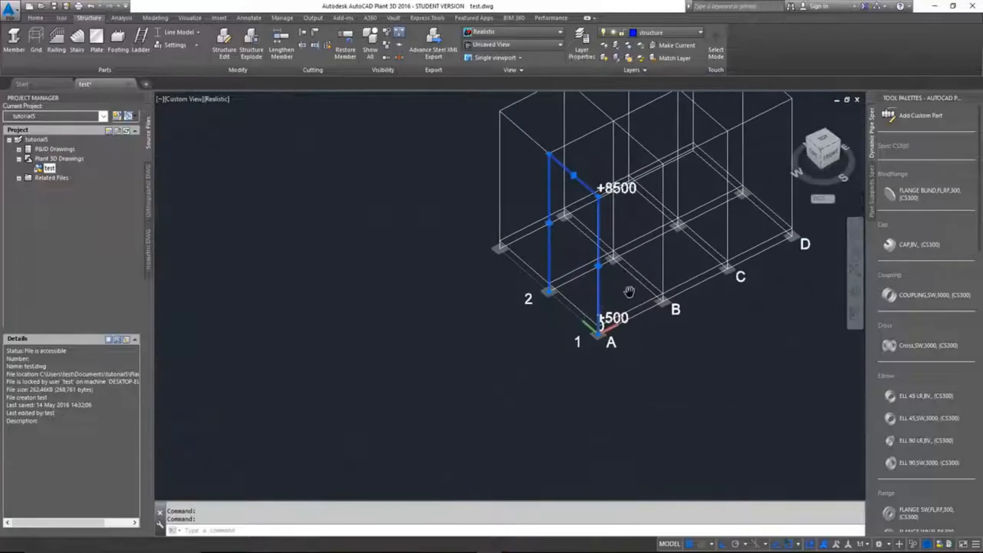
pyautogui.write('o')
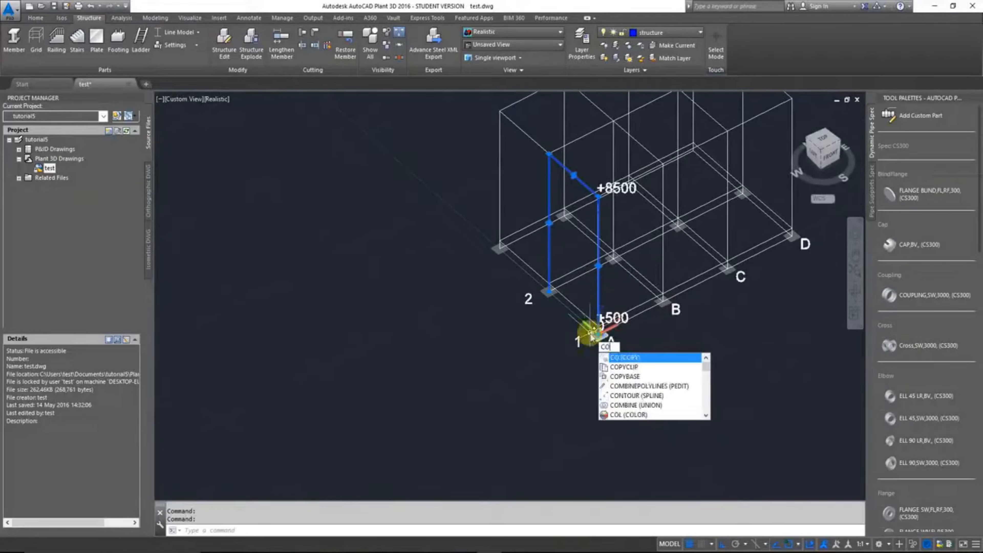
pyautogui.press('Return')
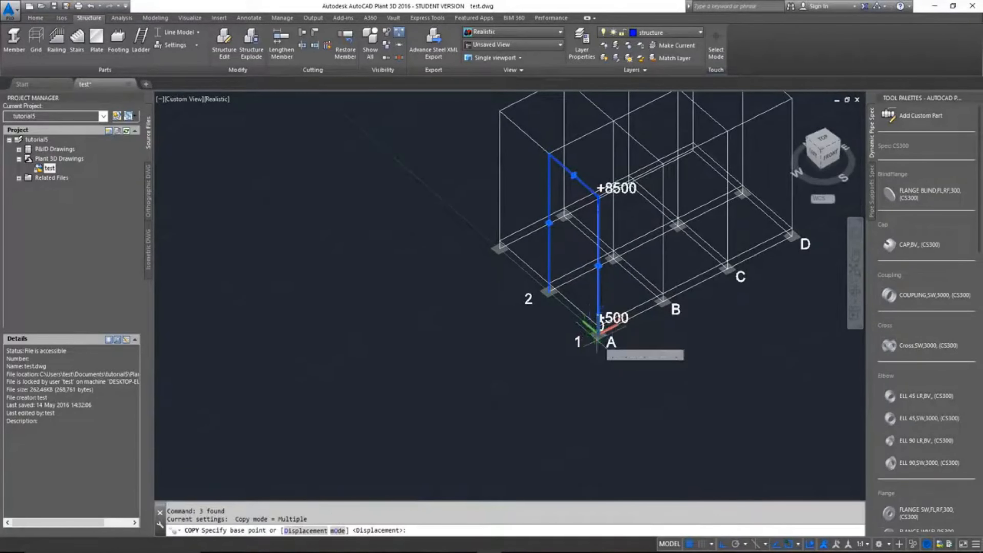
pyautogui.scroll(5, 591, 332)
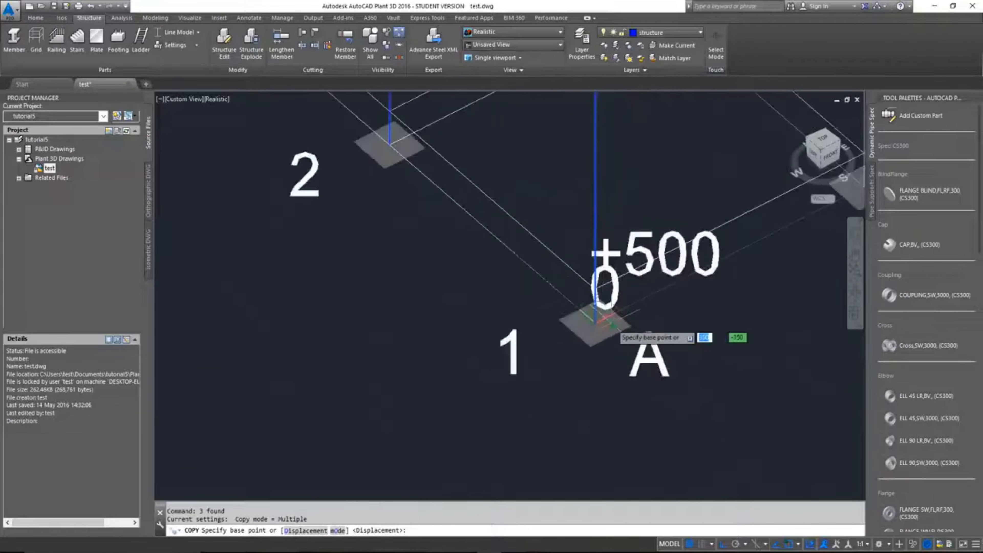
pyautogui.click(577, 322)
pyautogui.scroll(-6, 577, 322)
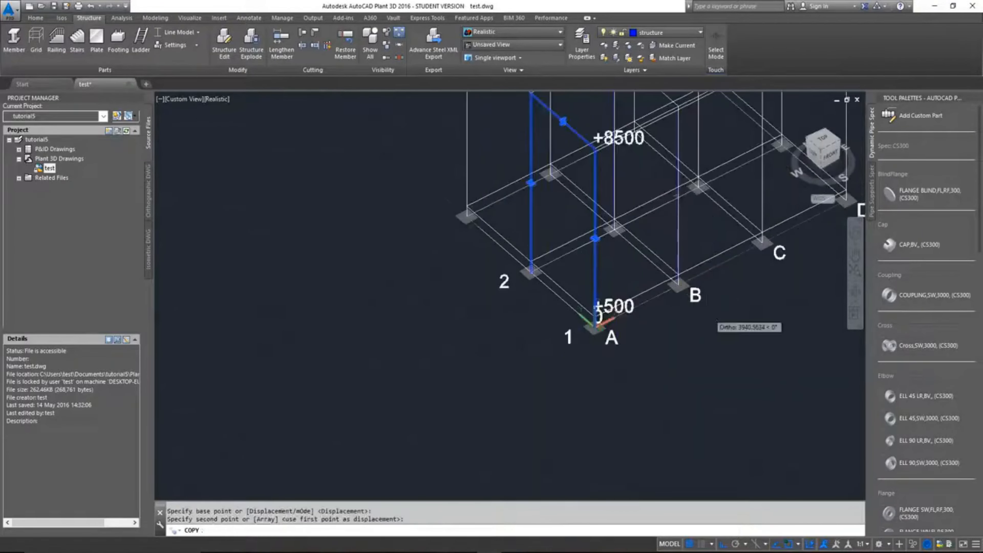
pyautogui.moveTo(709, 313); pyautogui.dragTo(599, 389, button='middle')
pyautogui.scroll(6, 573, 349)
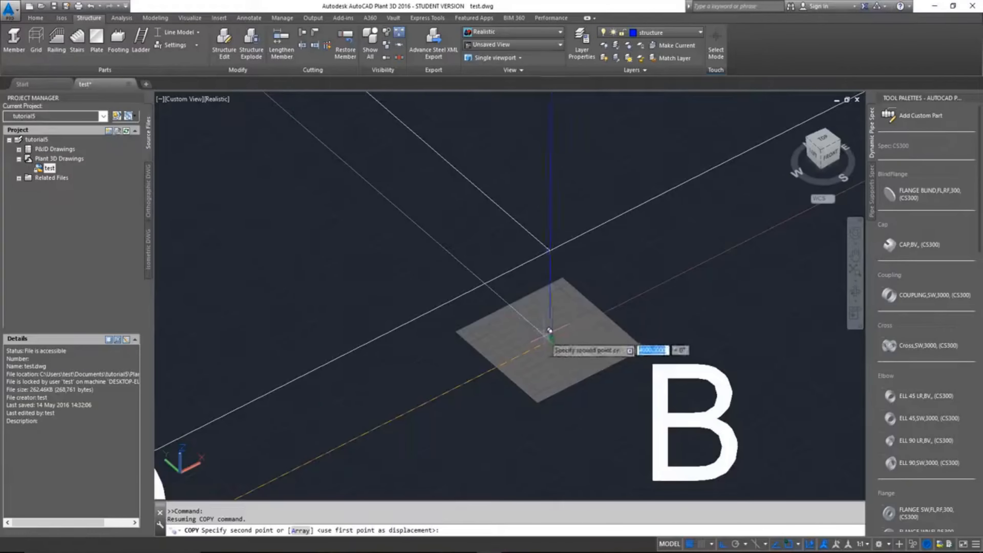
pyautogui.click(550, 339)
# Step: Place two more copies of the frame at footings C-1 and D-1, and end the copying
pyautogui.scroll(-6, 550, 339)
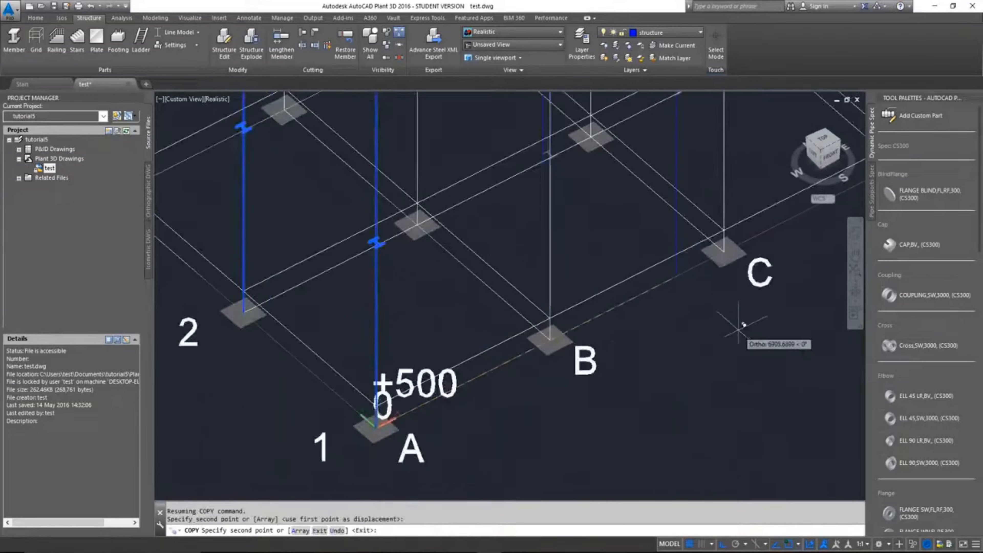
pyautogui.moveTo(738, 332); pyautogui.dragTo(567, 463, button='middle')
pyautogui.scroll(5, 558, 383)
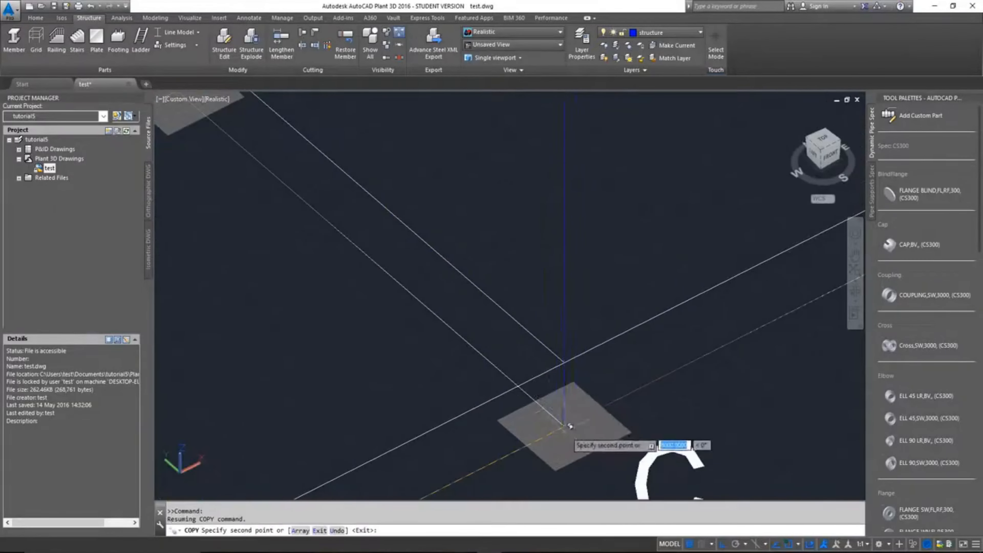
pyautogui.click(564, 425)
pyautogui.scroll(-6, 563, 425)
pyautogui.scroll(6, 647, 424)
pyautogui.scroll(3, 643, 421)
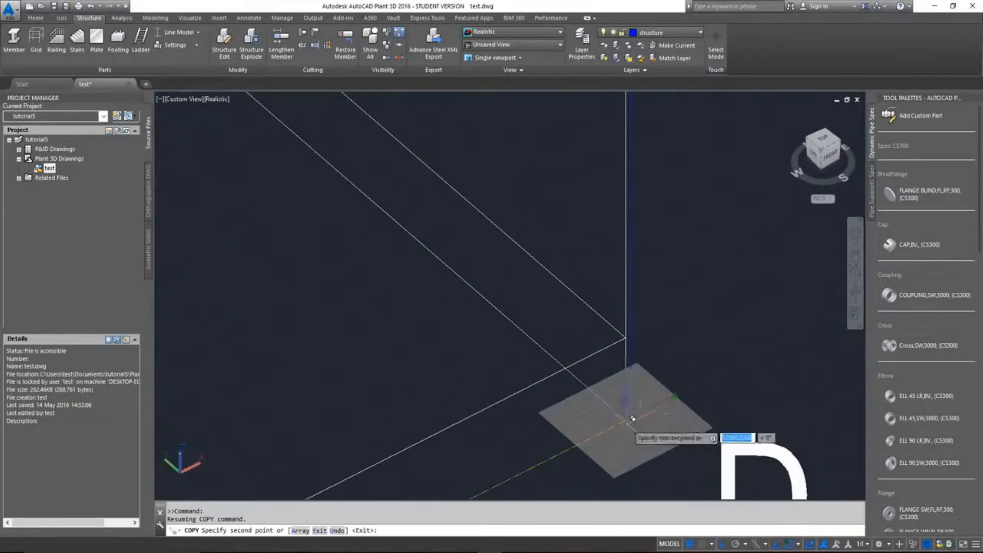
pyautogui.click(630, 415)
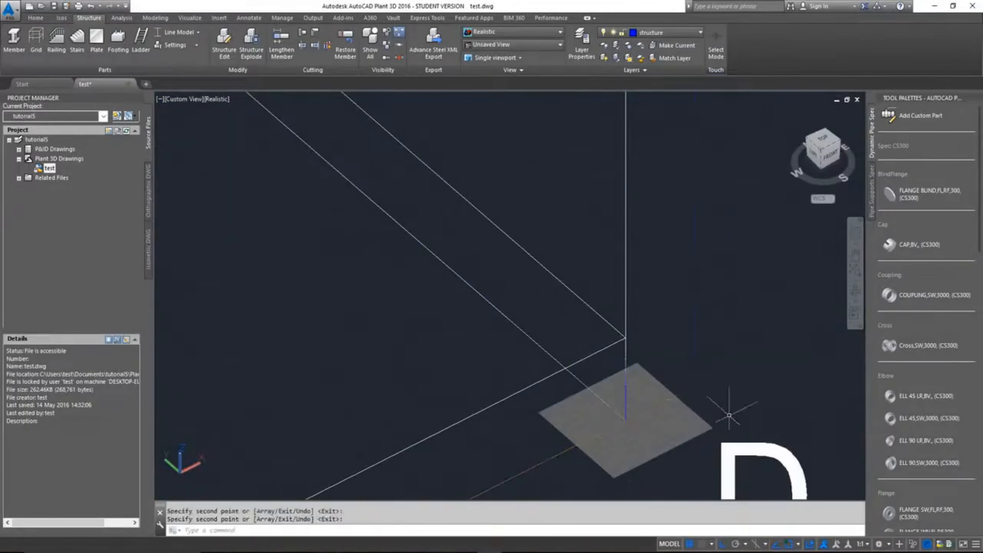
pyautogui.press('Return')
# Step: Draw structural members up the third-row column on axis A, across to axis B at elevation +8500, and down to its footing
pyautogui.scroll(-5, 658, 387)
pyautogui.scroll(-5, 546, 439)
pyautogui.scroll(5, 598, 374)
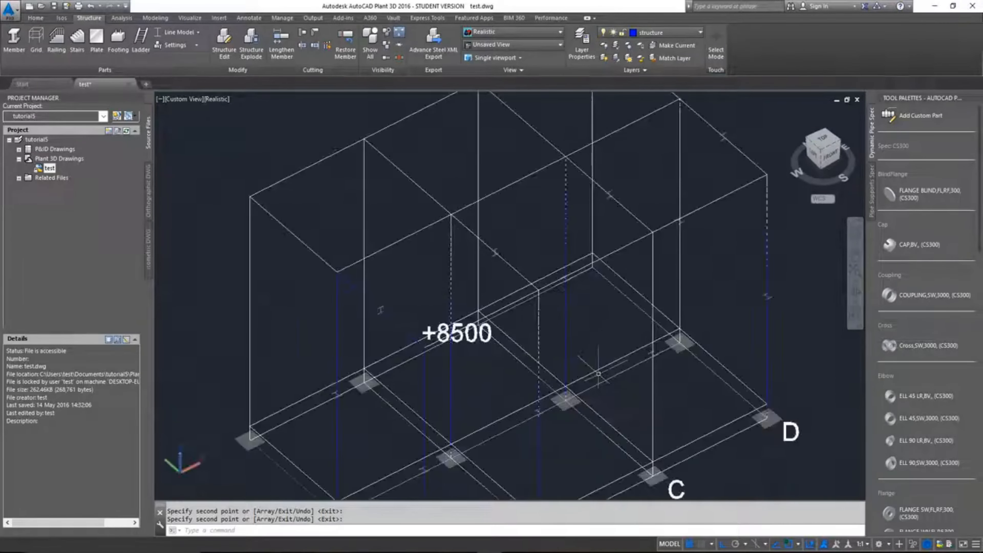
pyautogui.scroll(-2, 599, 374)
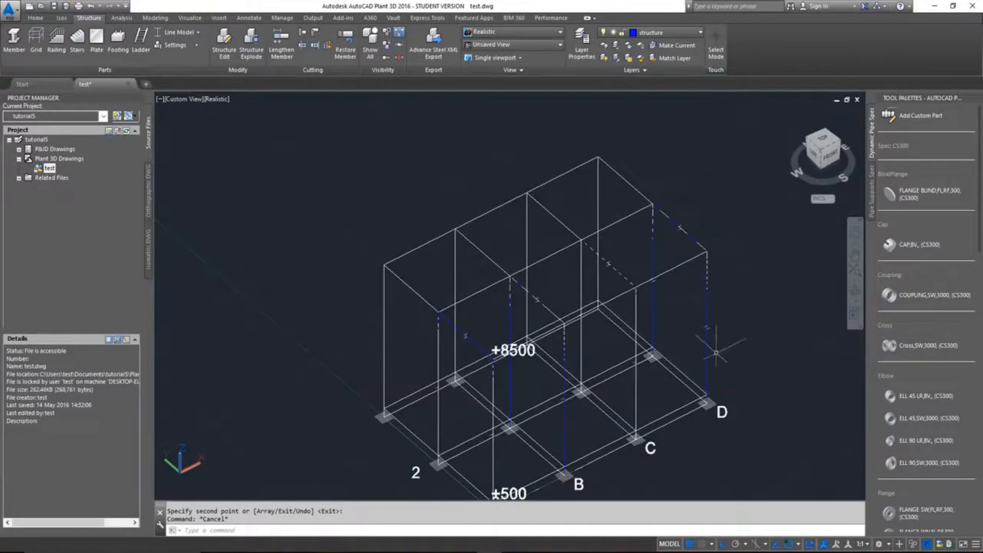
pyautogui.scroll(8, 527, 341)
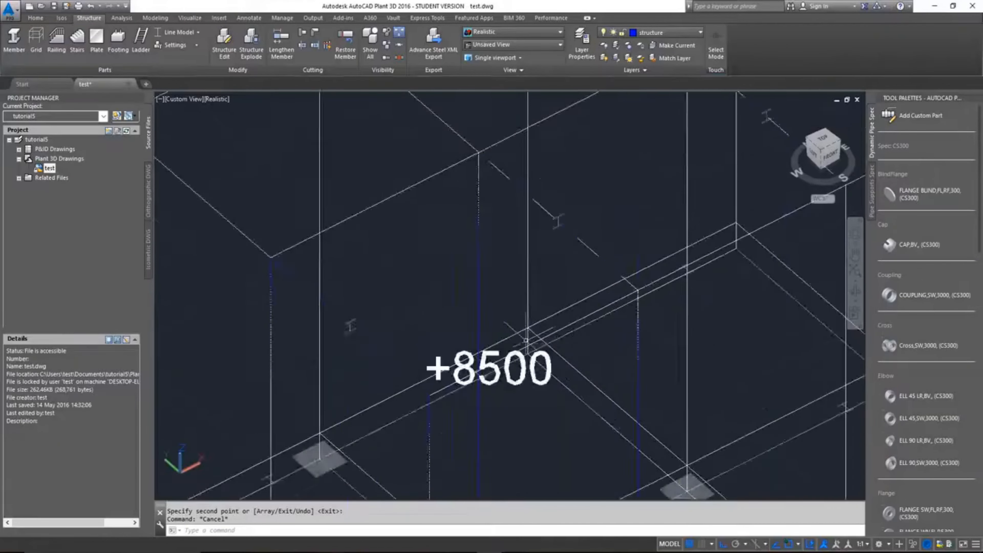
pyautogui.scroll(-7, 527, 340)
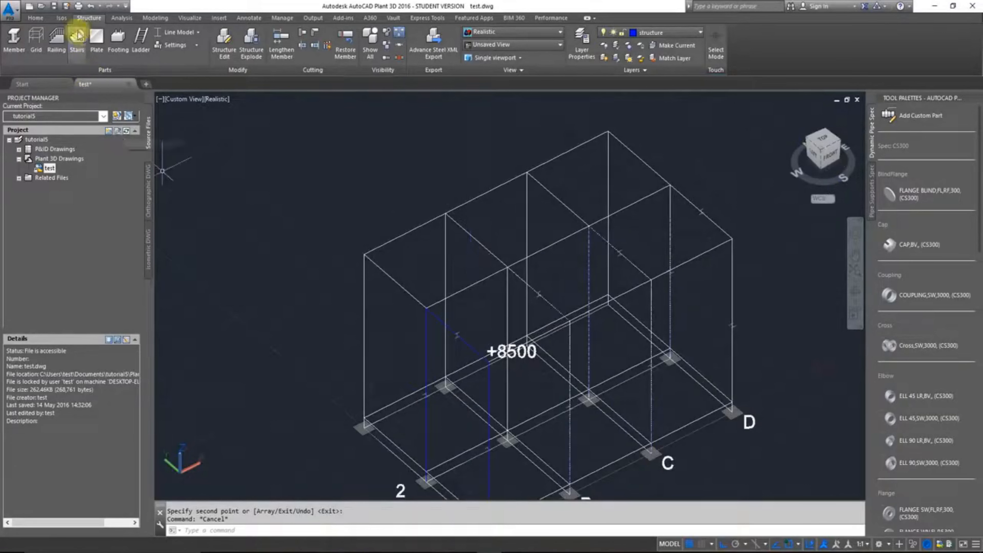
pyautogui.click(14, 39)
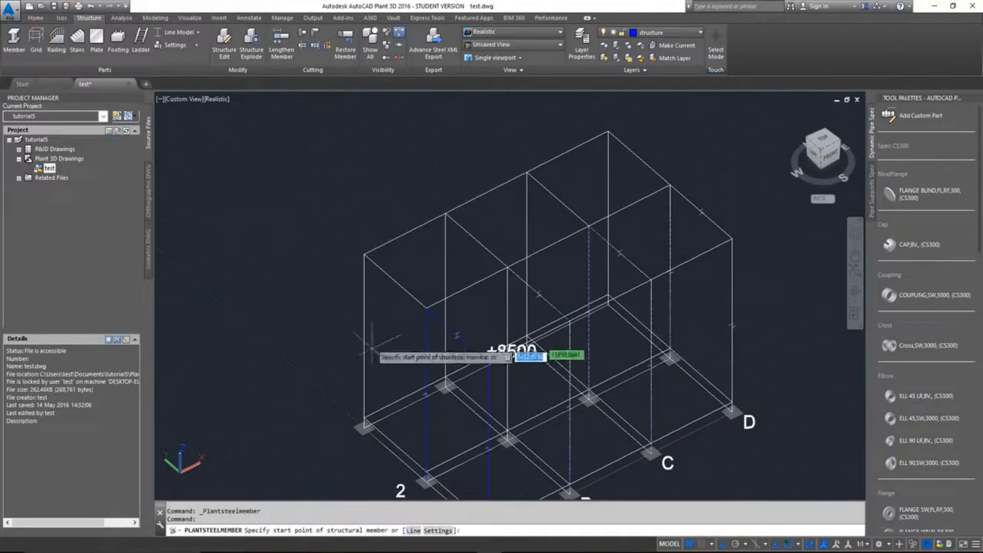
pyautogui.scroll(3, 362, 430)
pyautogui.click(366, 401)
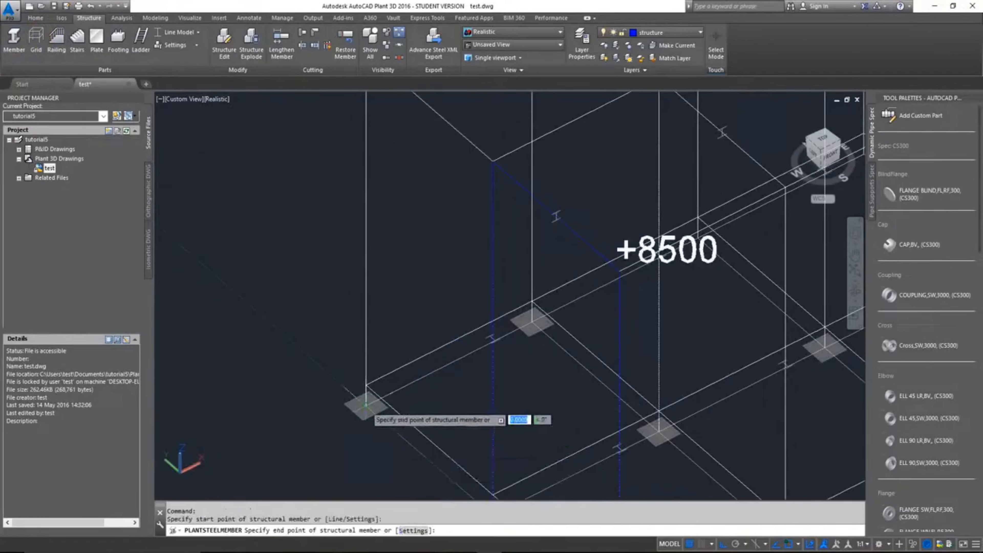
pyautogui.moveTo(395, 268); pyautogui.dragTo(399, 422, button='middle')
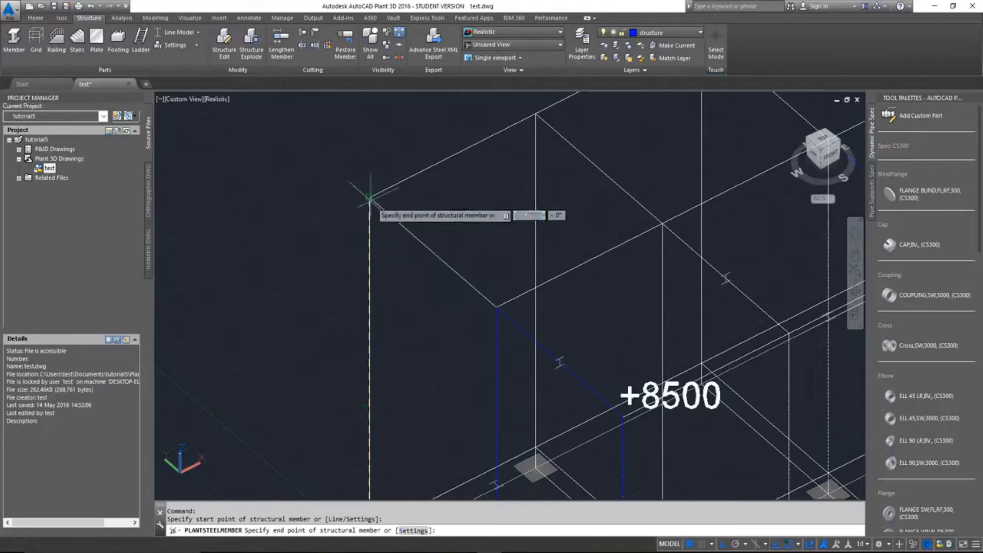
pyautogui.click(535, 115)
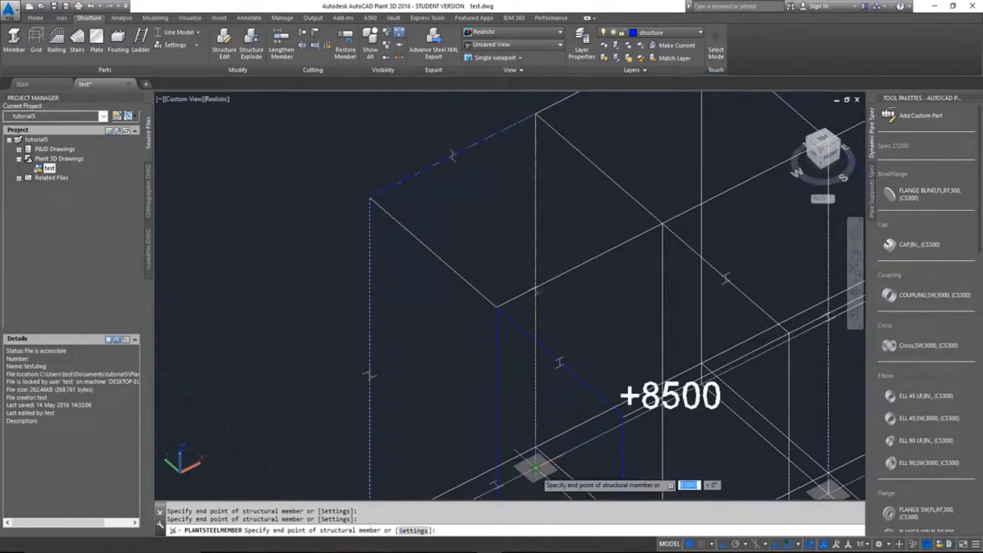
# Step: Draw connected +8500 beams from the third row on axis A to A-2, across to B-2, and back to the third row on B
pyautogui.click(14, 38)
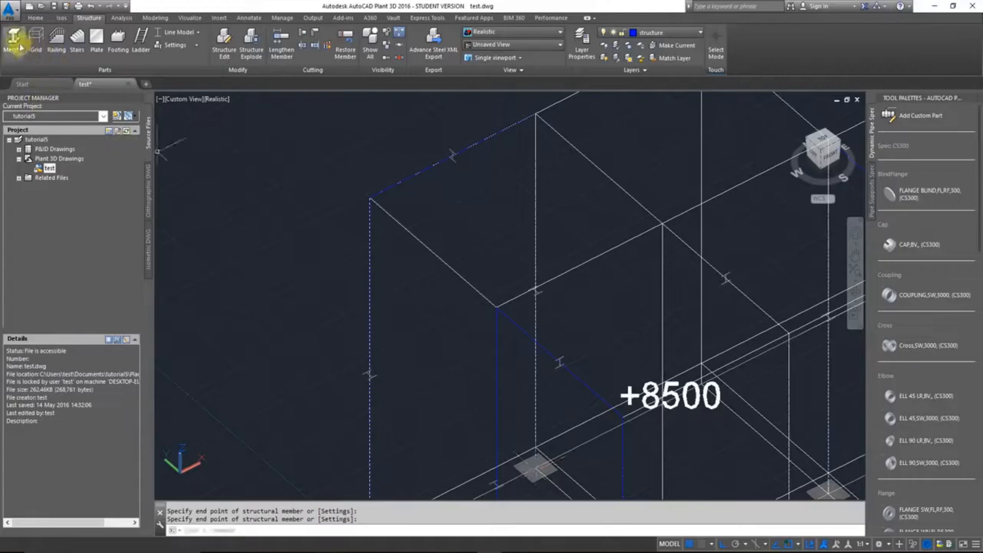
pyautogui.click(370, 198)
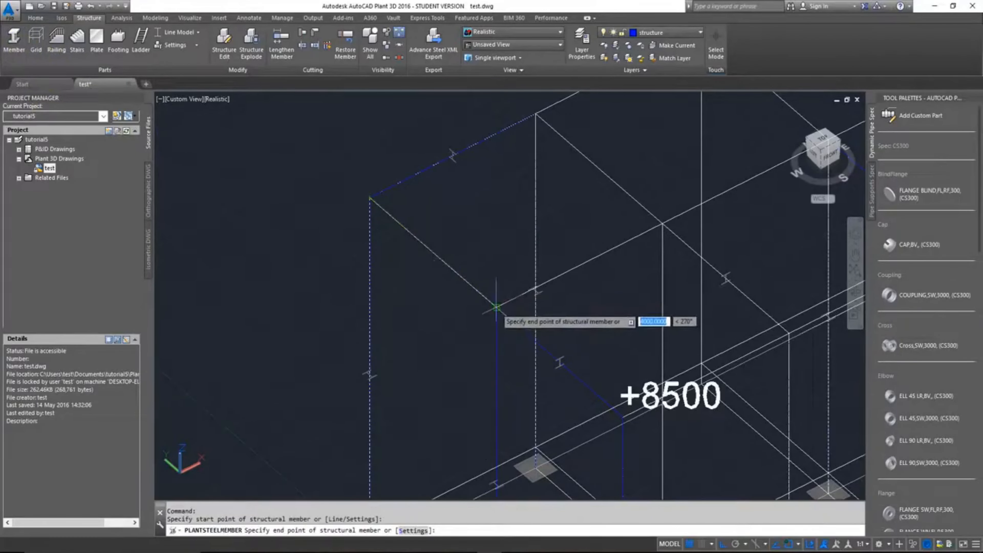
pyautogui.click(496, 307)
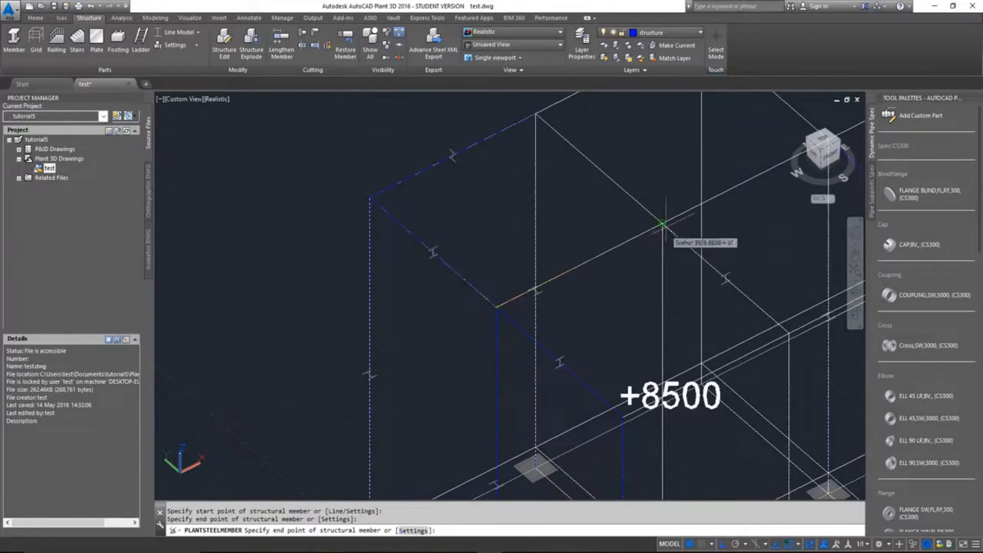
pyautogui.click(662, 223)
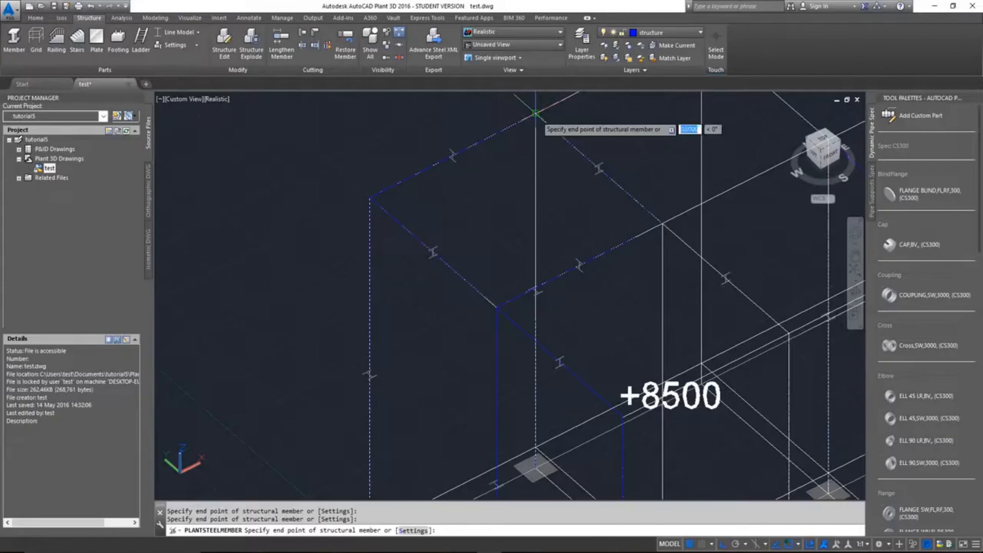
pyautogui.press('Return')
# Step: Draw connected structural members at +8500 along row 1 from the A-1 column top through B-1 and C-1 to D-1
pyautogui.scroll(-5, 593, 232)
pyautogui.moveTo(639, 266); pyautogui.dragTo(481, 318, button='middle')
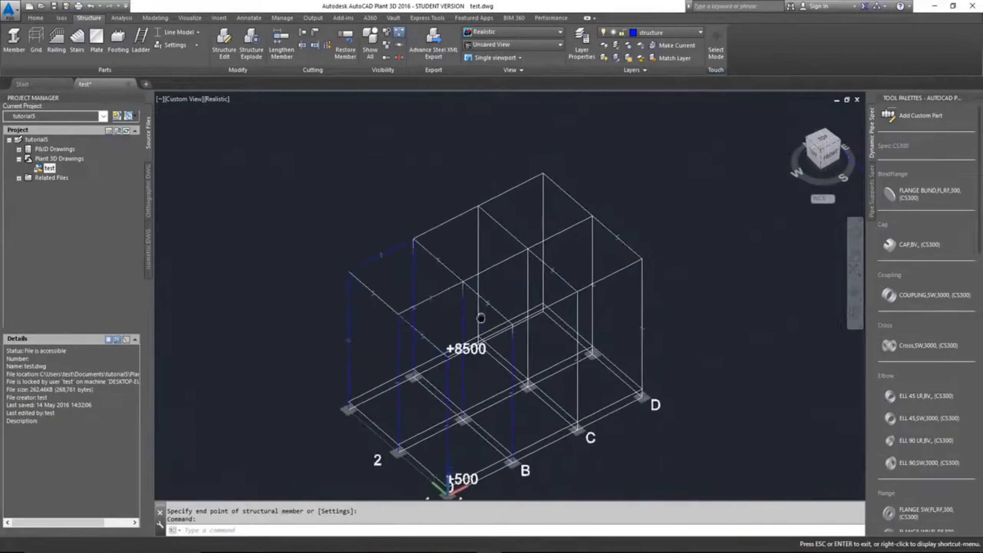
pyautogui.scroll(3, 481, 318)
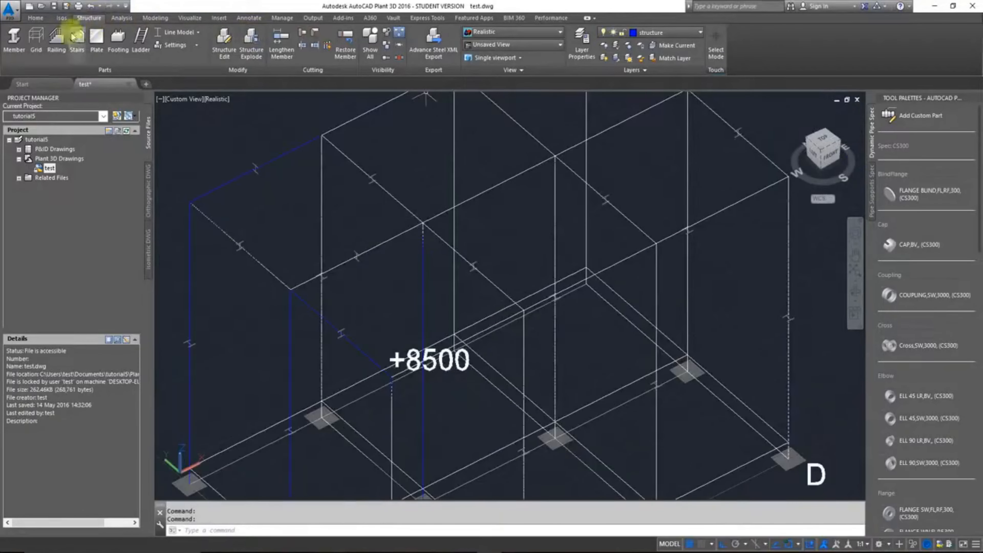
pyautogui.click(14, 37)
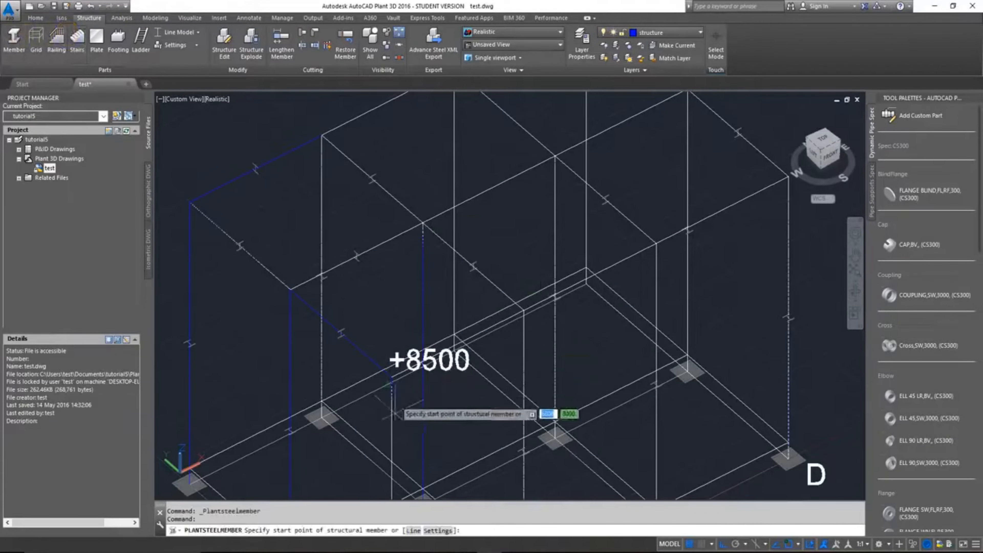
pyautogui.scroll(3, 403, 402)
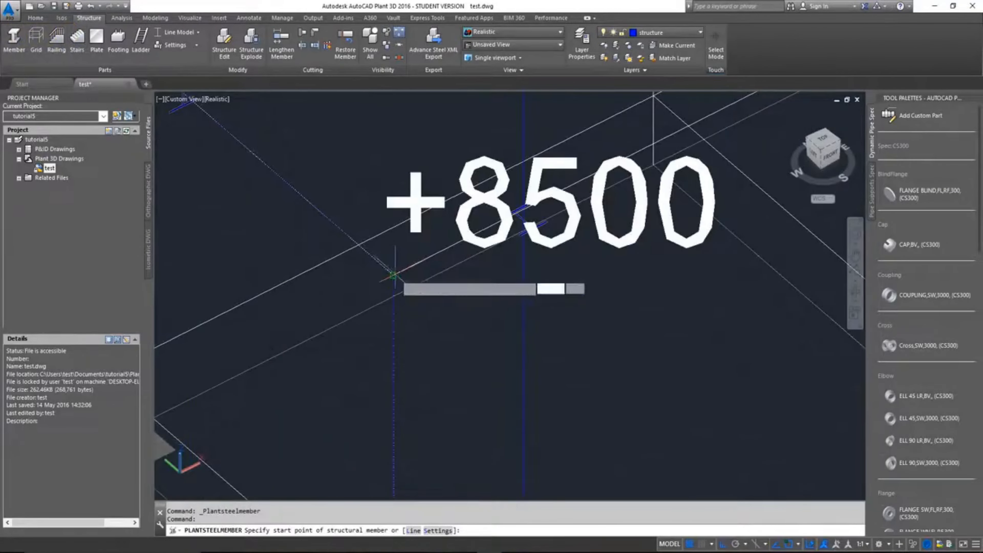
pyautogui.scroll(-5, 393, 275)
pyautogui.click(392, 276)
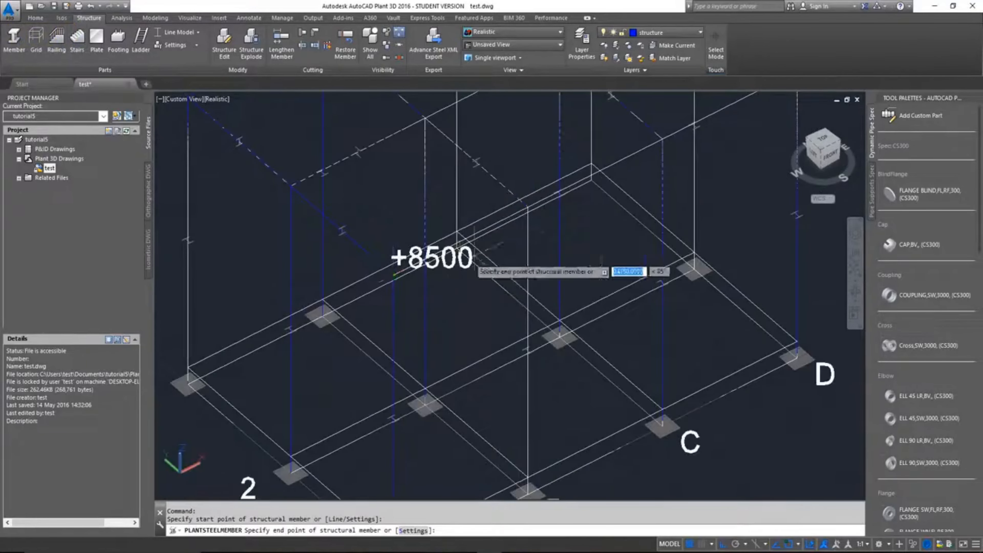
pyautogui.scroll(3, 525, 203)
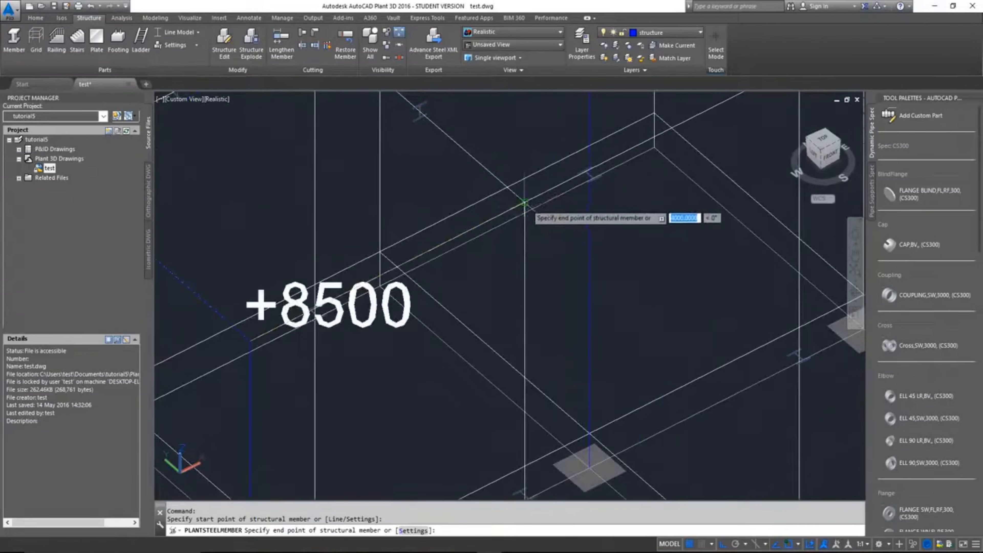
pyautogui.scroll(-5, 535, 241)
pyautogui.scroll(5, 558, 232)
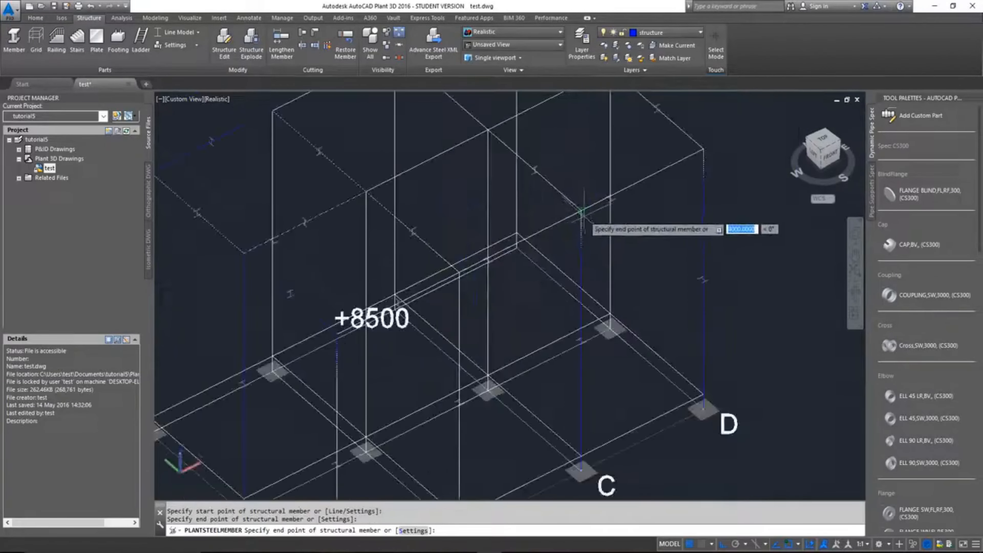
pyautogui.click(579, 207)
pyautogui.scroll(-6, 579, 207)
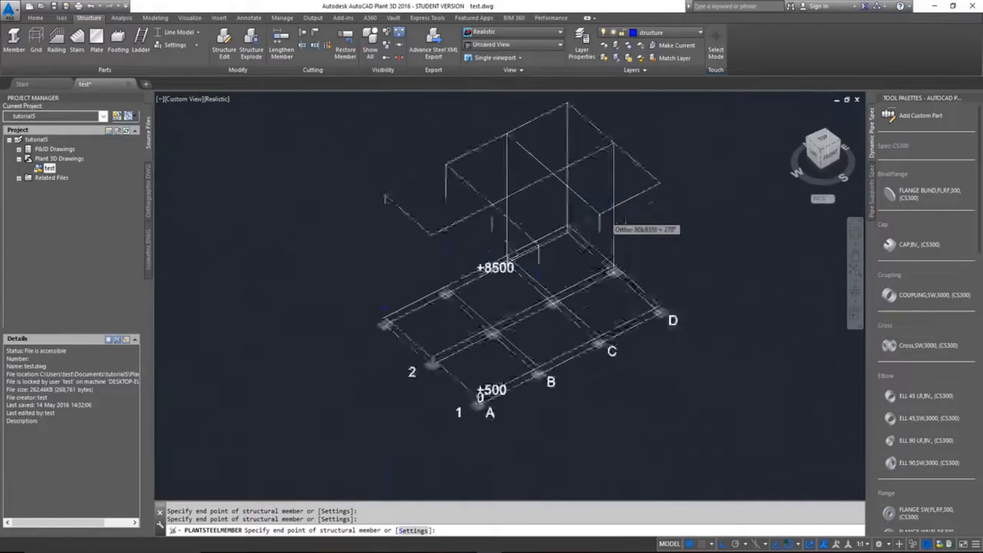
pyautogui.scroll(6, 584, 210)
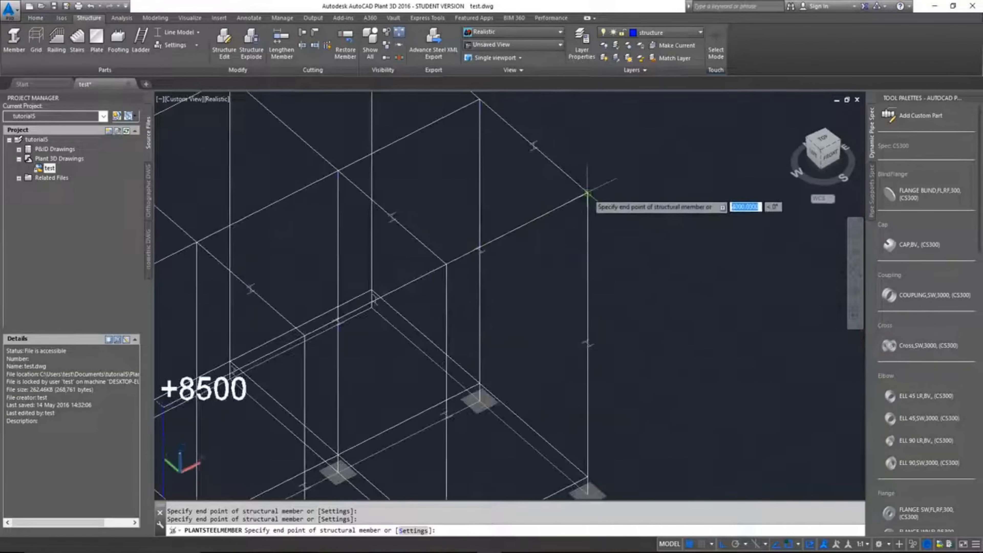
pyautogui.press('Return')
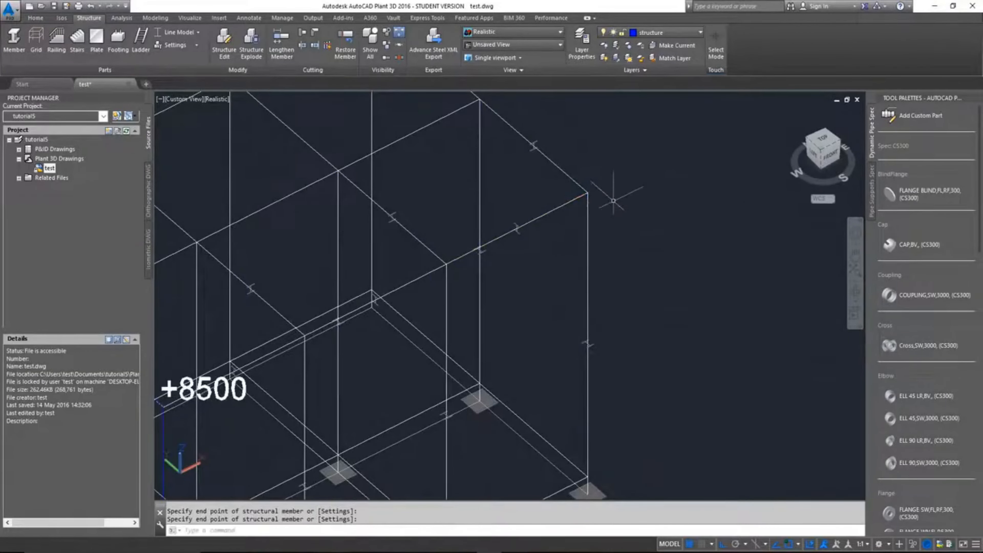
# Step: Draw connected +8500 beams along row 2 from the D-2 column top through C-2 to B-2, and end the command
pyautogui.scroll(-2, 613, 201)
pyautogui.rightClick(574, 135)
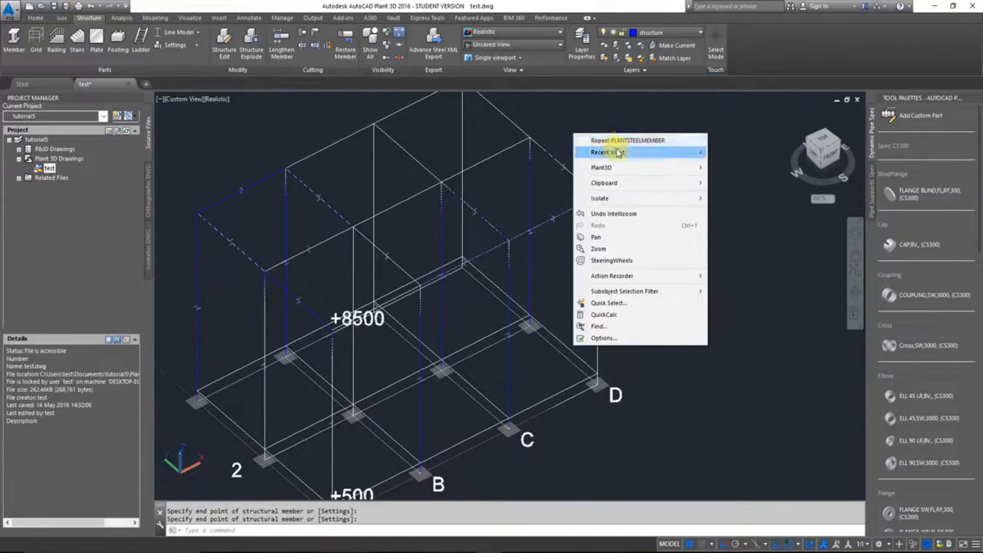
pyautogui.moveTo(619, 153)
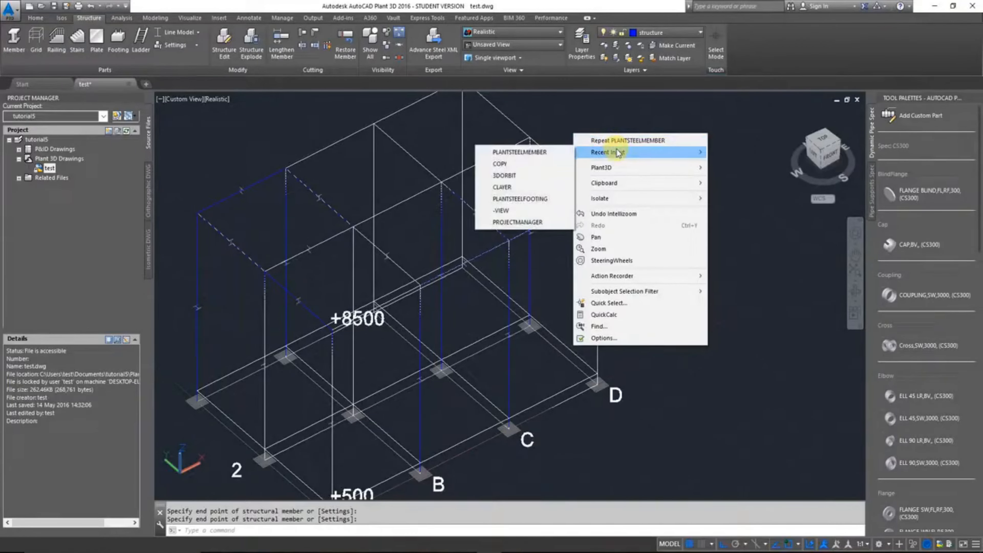
pyautogui.click(621, 140)
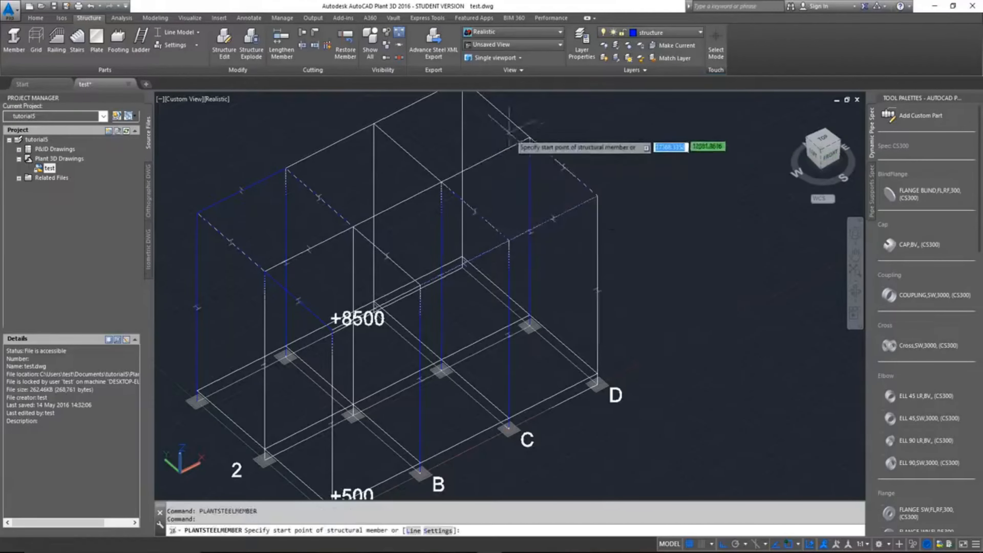
pyautogui.scroll(2, 531, 149)
pyautogui.scroll(1, 532, 152)
pyautogui.click(536, 136)
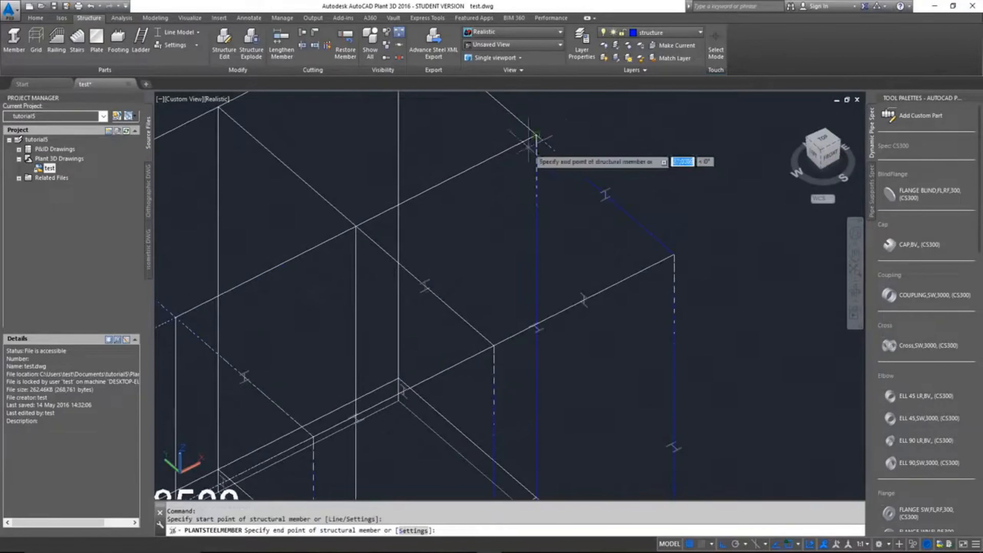
pyautogui.scroll(2, 530, 163)
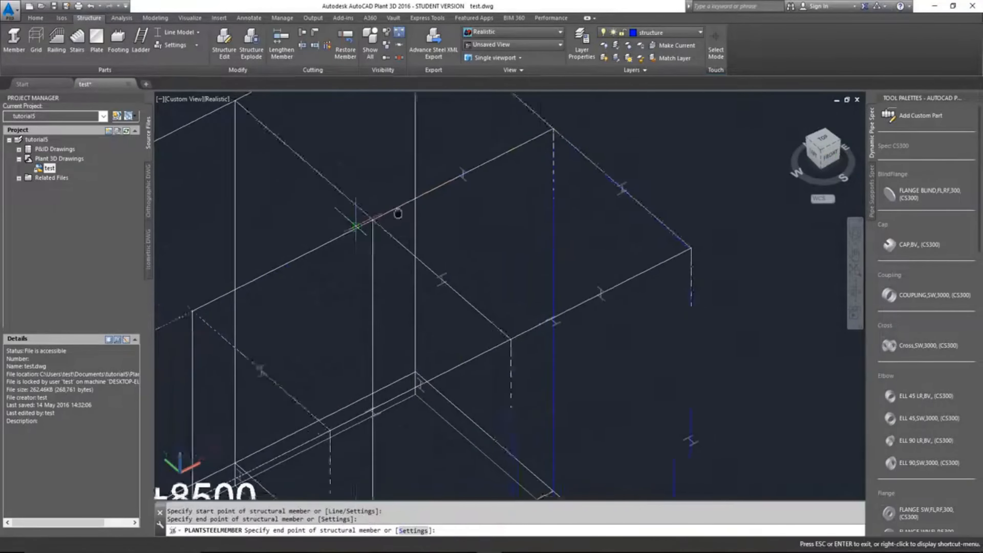
pyautogui.click(420, 233)
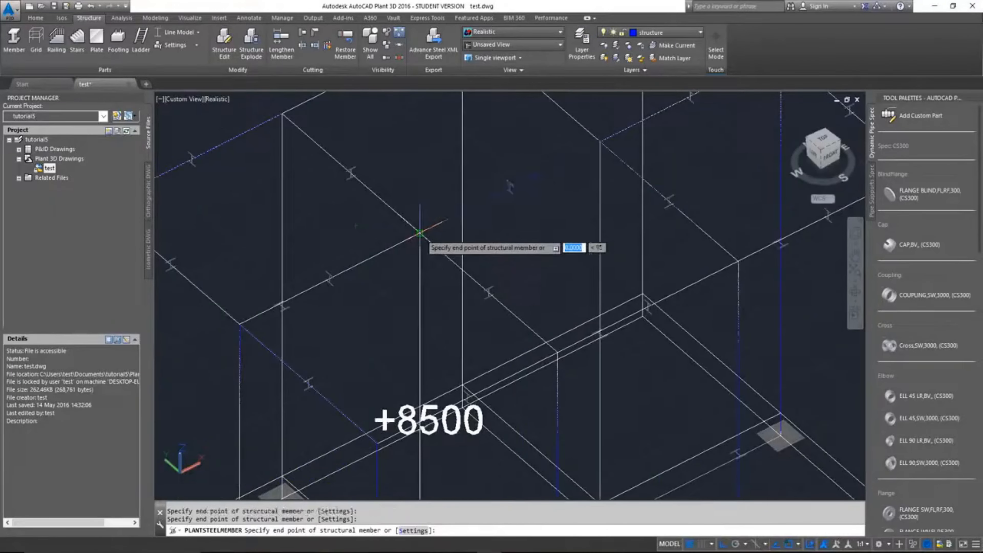
pyautogui.press('Return')
# Step: Display the structure as a Shape Model and inspect the frame with the 3D orbit
pyautogui.scroll(-4, 543, 229)
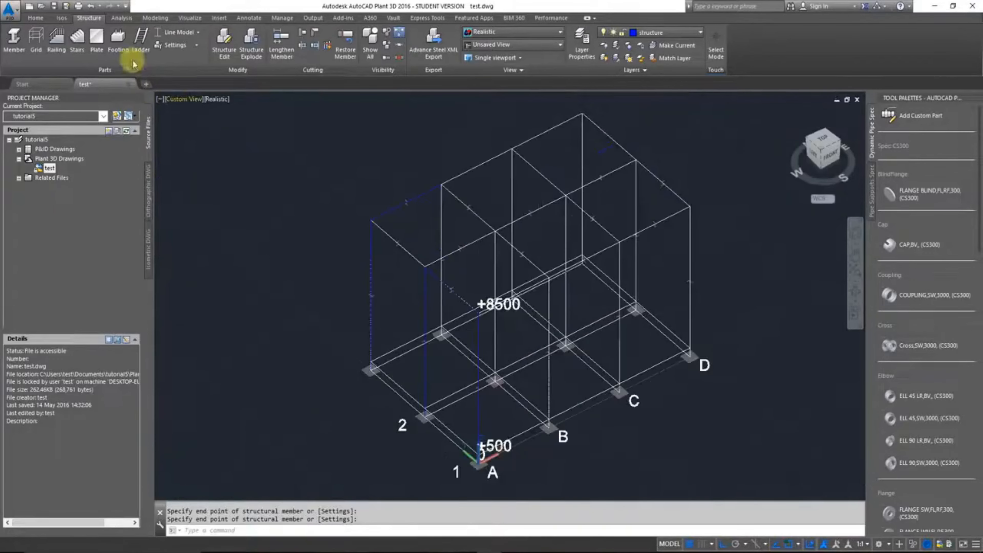
pyautogui.click(176, 36)
pyautogui.click(187, 102)
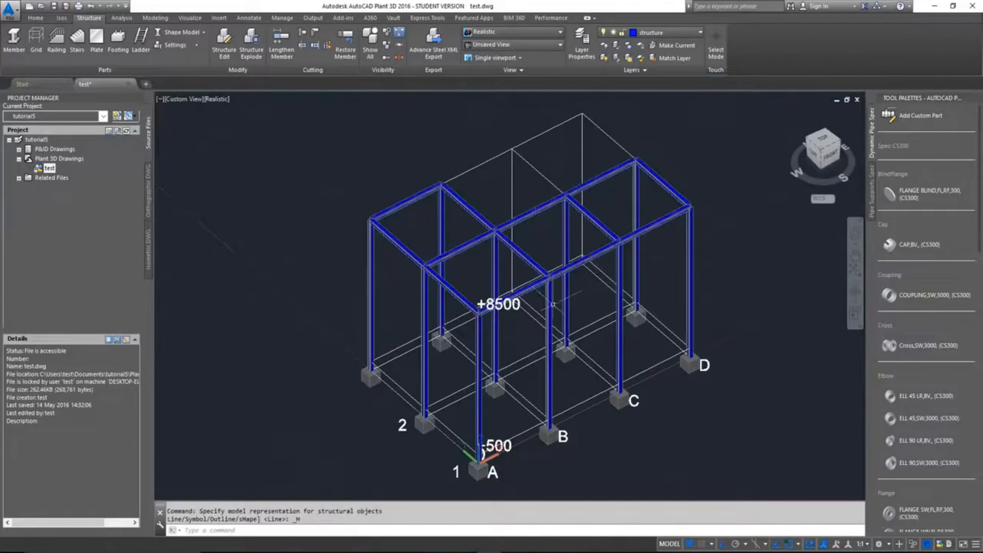
pyautogui.scroll(2, 554, 305)
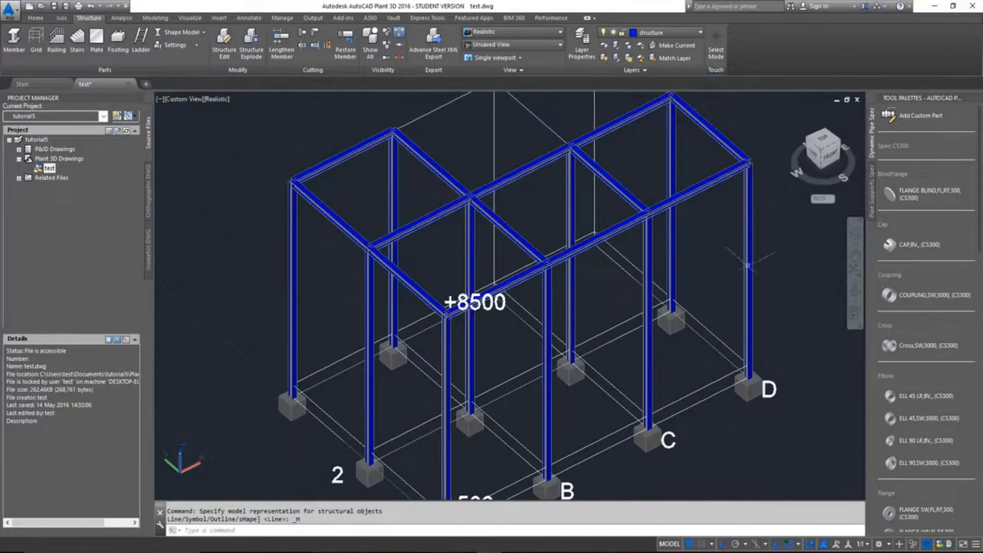
pyautogui.click(855, 298)
pyautogui.moveTo(599, 268)
pyautogui.mouseDown()
pyautogui.moveTo(635, 279)
pyautogui.moveTo(668, 273)
pyautogui.moveTo(662, 253)
pyautogui.moveTo(628, 226)
pyautogui.moveTo(521, 233)
pyautogui.moveTo(496, 248)
pyautogui.moveTo(491, 272)
pyautogui.moveTo(549, 284)
pyautogui.moveTo(585, 263)
pyautogui.mouseUp()
pyautogui.moveTo(685, 282); pyautogui.dragTo(713, 282)
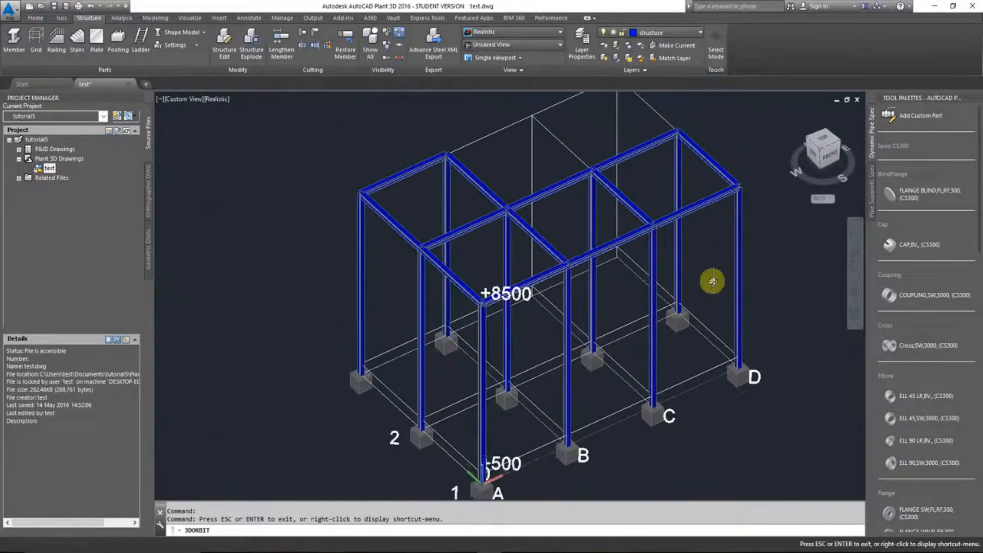
pyautogui.press('Escape')
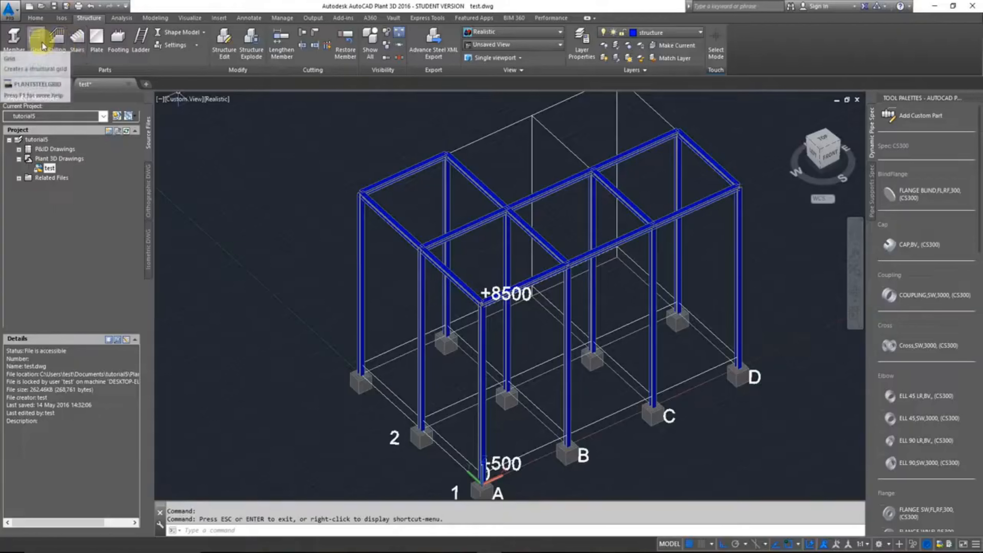
pyautogui.click(14, 41)
pyautogui.scroll(5, 378, 377)
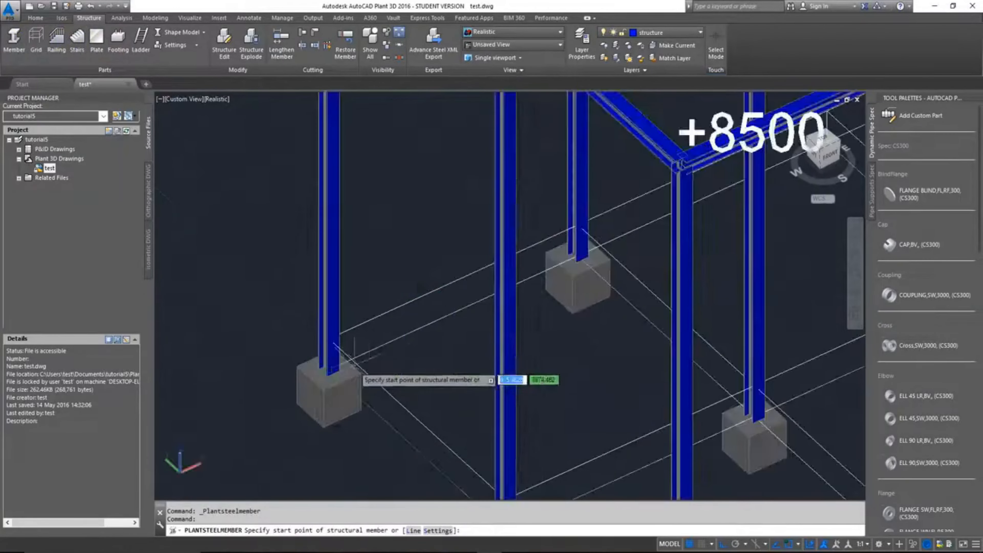
pyautogui.press('Escape')
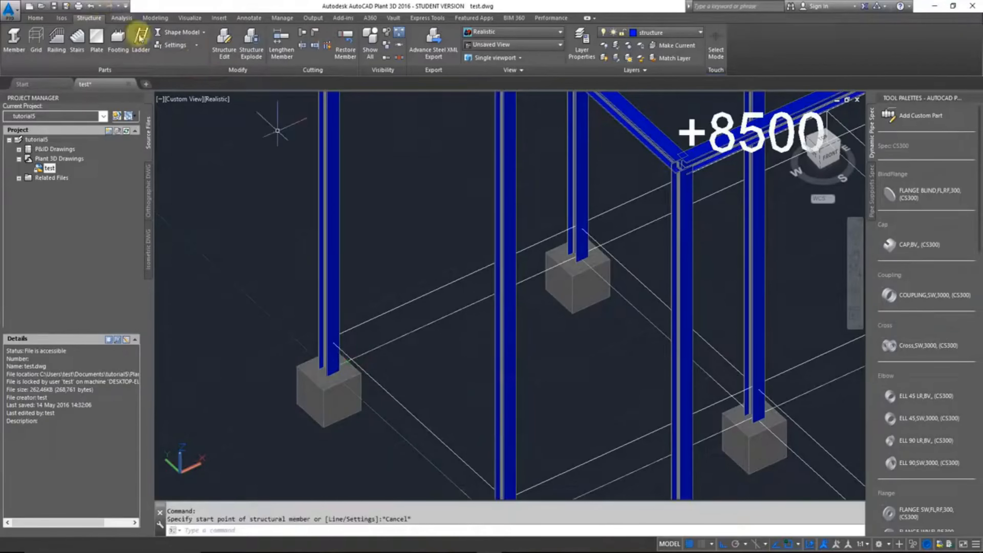
# Step: Return to the Line Model representation and draw +500 members from A-1 along axis A to the third row, across to axis B, and back to B-2
pyautogui.click(159, 31)
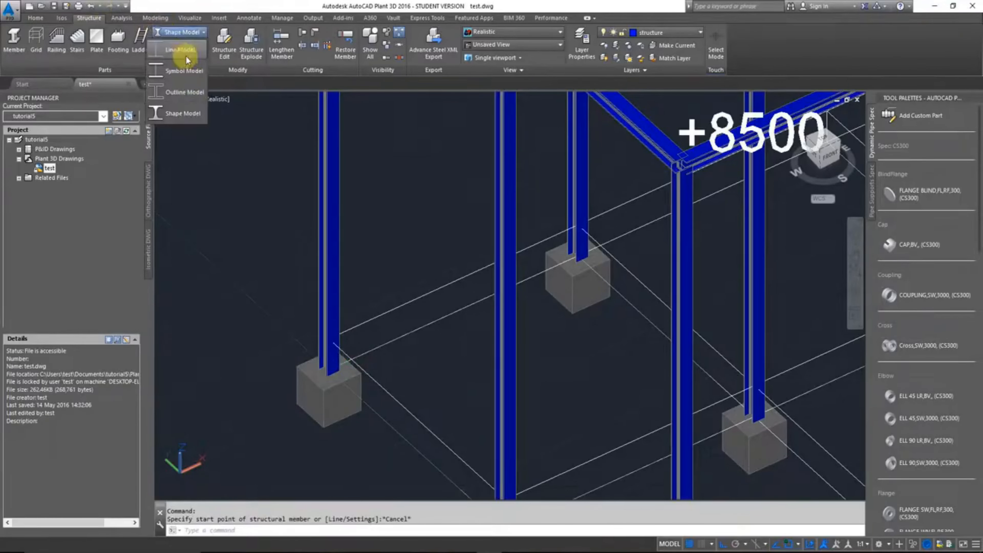
pyautogui.click(183, 32)
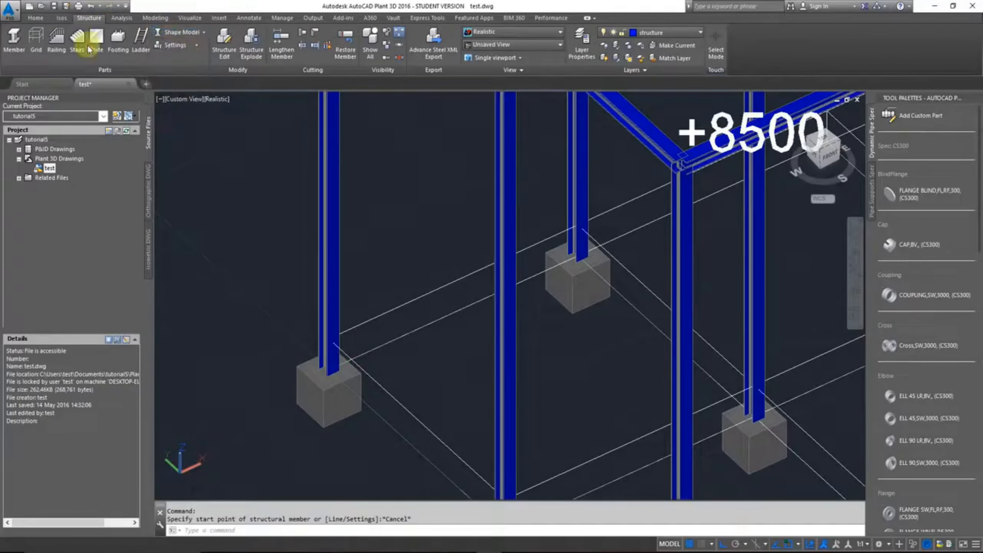
pyautogui.click(17, 41)
pyautogui.scroll(-5, 351, 318)
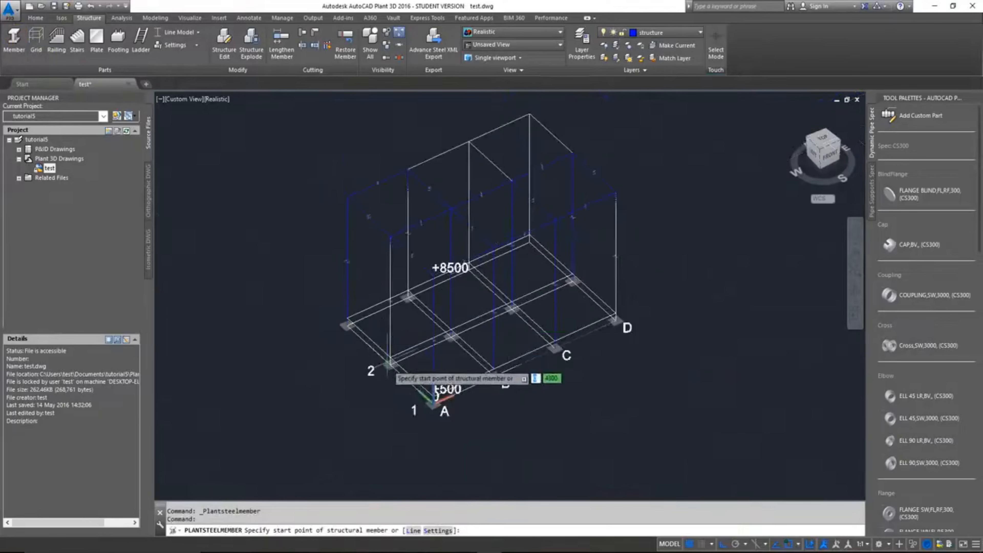
pyautogui.scroll(3, 399, 370)
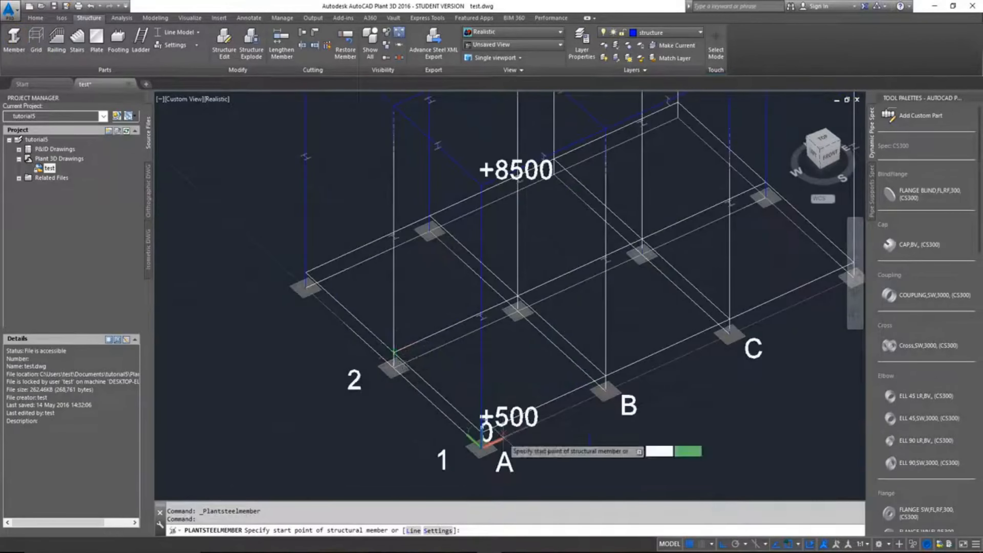
pyautogui.click(481, 441)
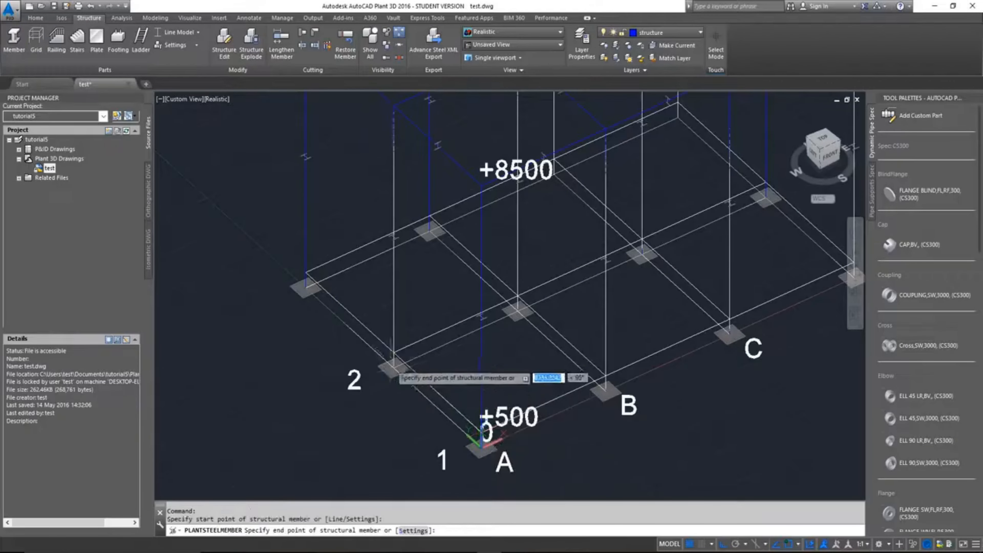
pyautogui.click(393, 353)
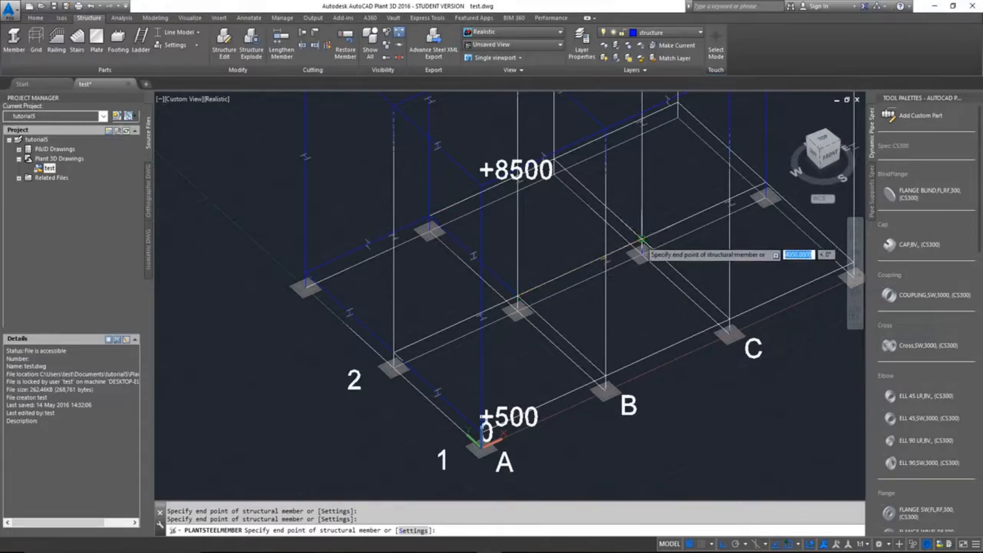
# Step: Continue the +500 members from B-2 through C-2, D-2, D-1, C-1 and B-1 back to A-1, and end the command
pyautogui.moveTo(766, 182); pyautogui.dragTo(554, 147, button='middle')
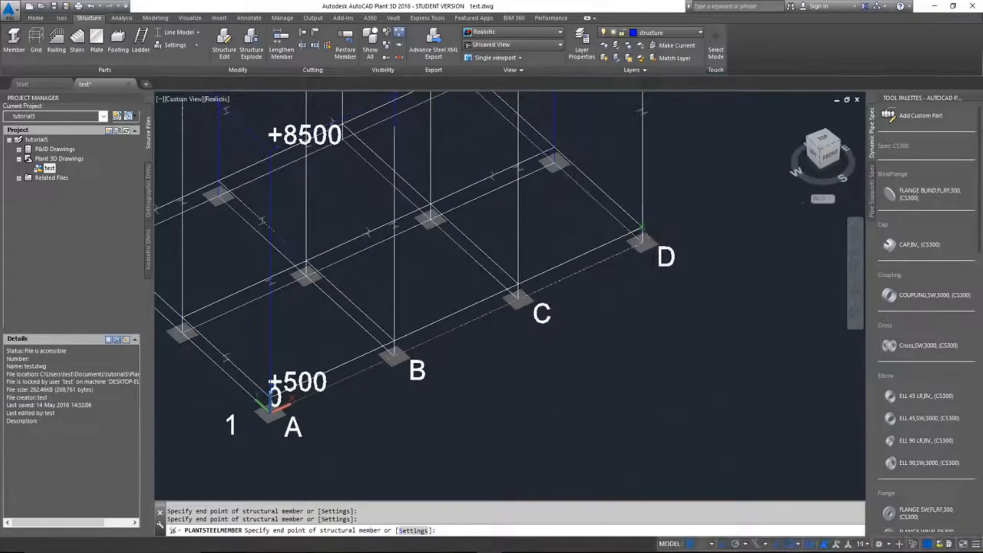
pyautogui.click(515, 286)
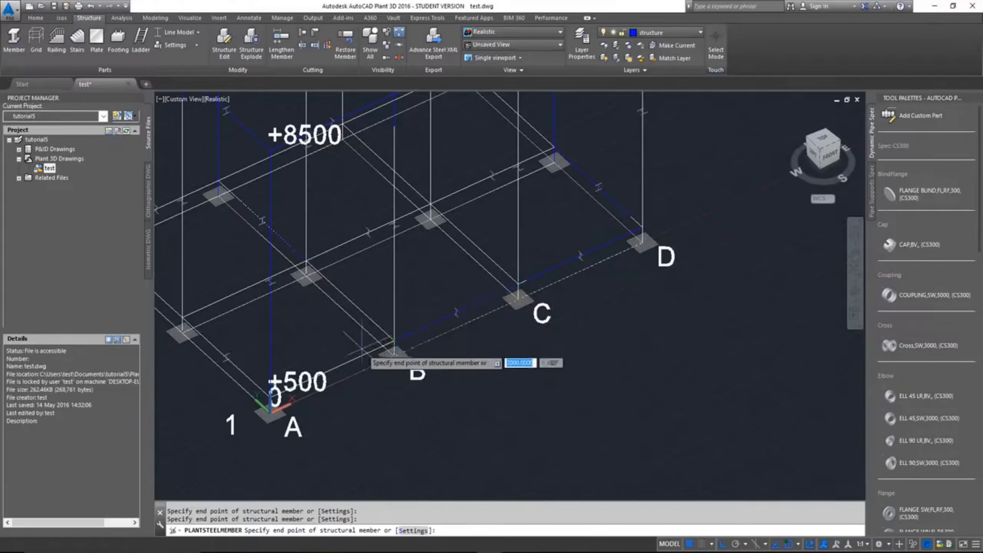
pyautogui.moveTo(346, 344); pyautogui.dragTo(516, 242, button='middle')
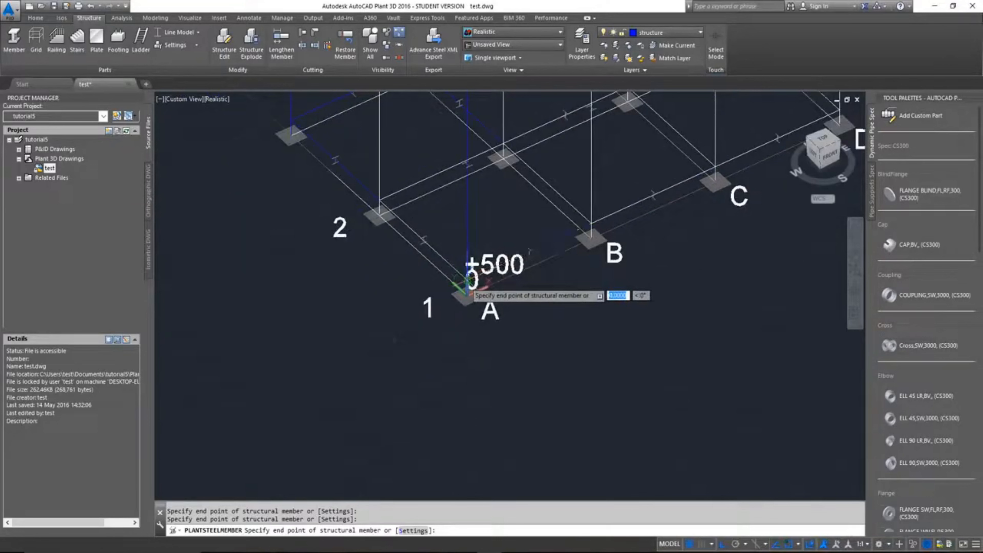
pyautogui.press('Escape')
# Step: Draw the +500 connecting beam along row 2 from the column at A-2 to the column at B-2
pyautogui.scroll(-2, 436, 204)
pyautogui.moveTo(481, 183); pyautogui.dragTo(476, 267, button='middle')
pyautogui.rightClick(467, 297)
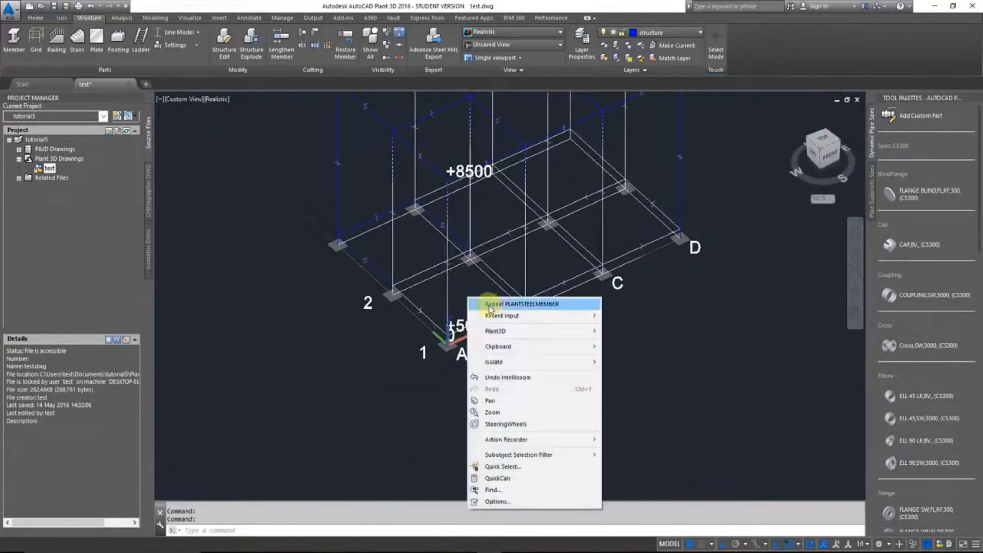
pyautogui.click(500, 309)
pyautogui.scroll(5, 395, 288)
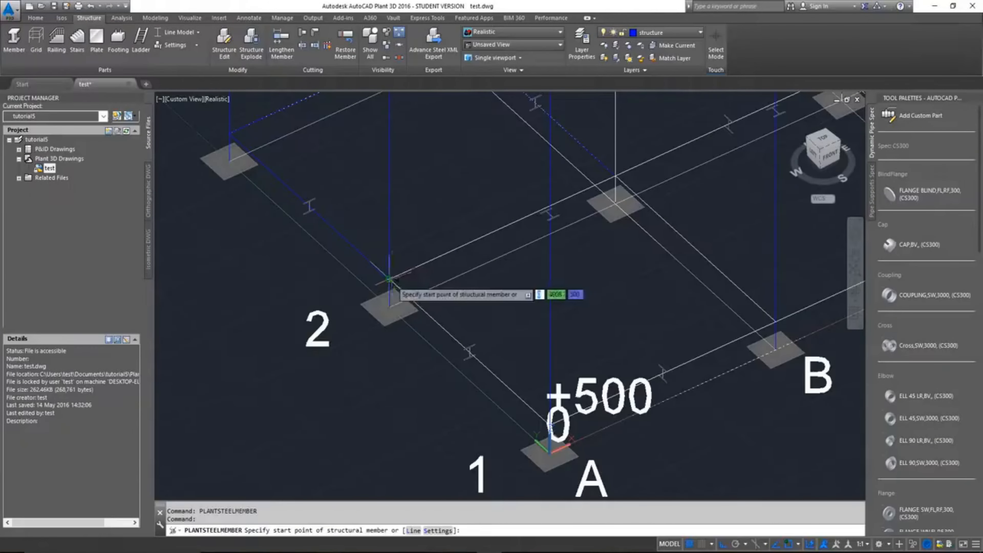
pyautogui.click(390, 279)
pyautogui.click(616, 176)
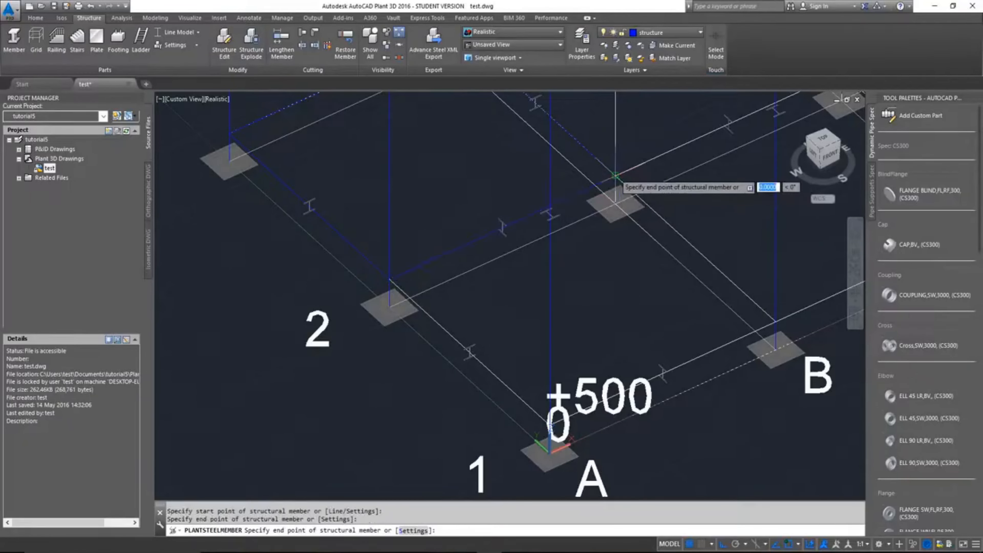
# Step: Draw the +500 connecting beam along axis B from the column at B-2 to the column at B-1
pyautogui.press('Return')
pyautogui.rightClick(633, 252)
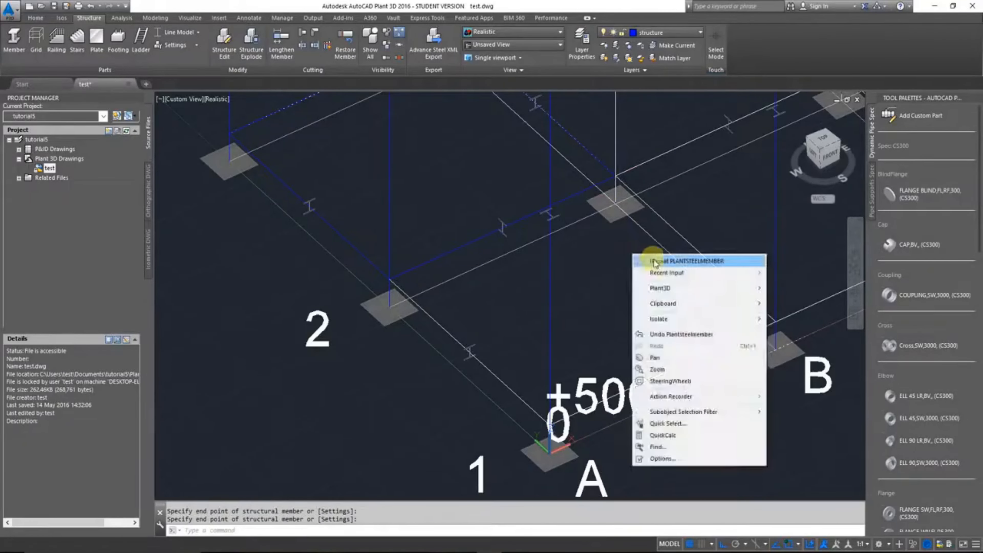
pyautogui.click(654, 257)
pyautogui.click(617, 176)
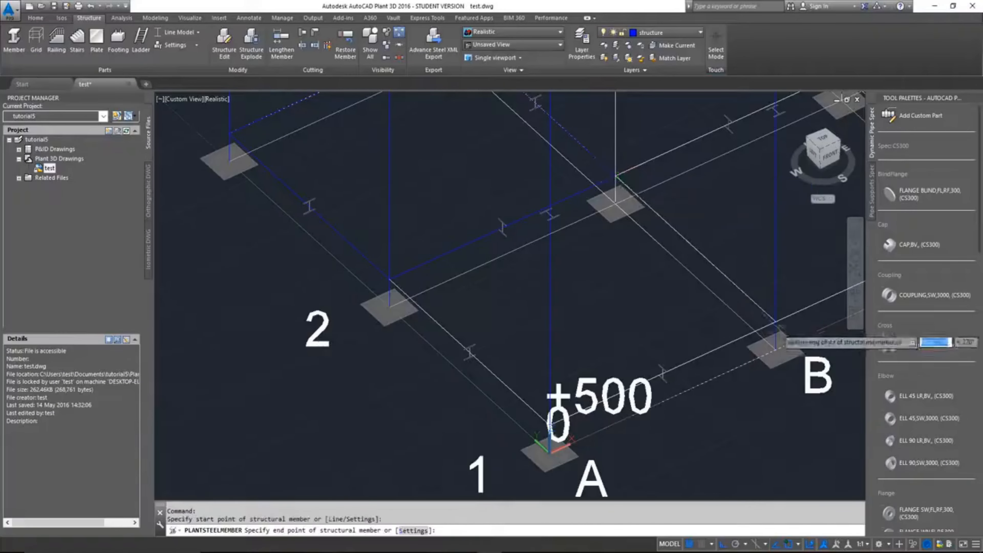
pyautogui.click(776, 322)
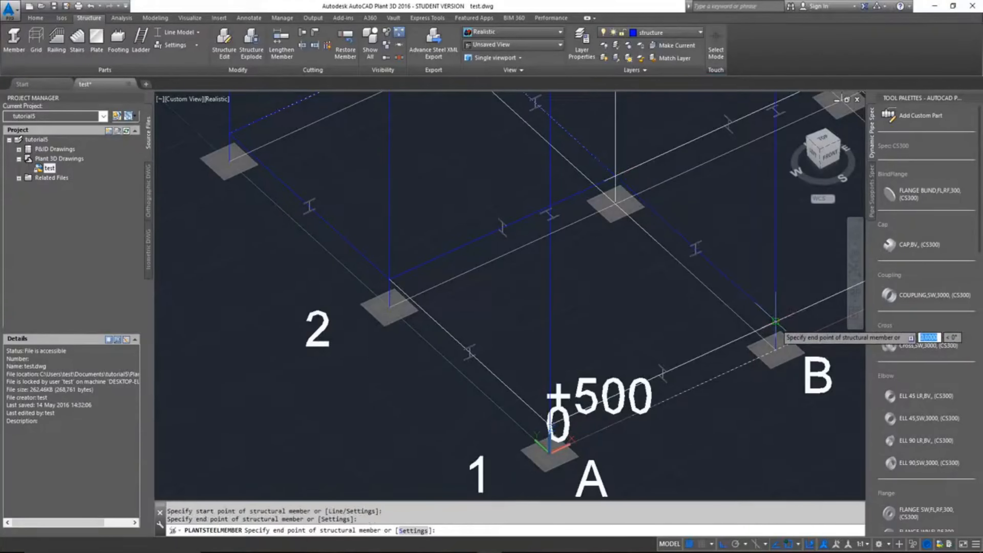
pyautogui.press('Return')
# Step: Draw the +500 connecting beam along axis C from the column at C-2 to the column at C-1
pyautogui.scroll(-5, 775, 321)
pyautogui.moveTo(797, 300); pyautogui.dragTo(564, 351, button='middle')
pyautogui.rightClick(566, 348)
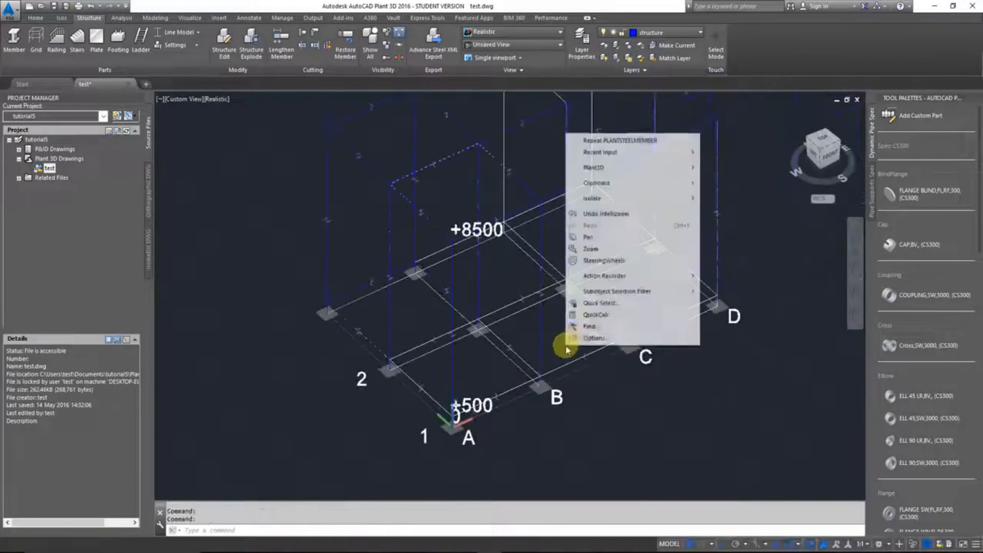
pyautogui.click(620, 140)
pyautogui.scroll(5, 584, 322)
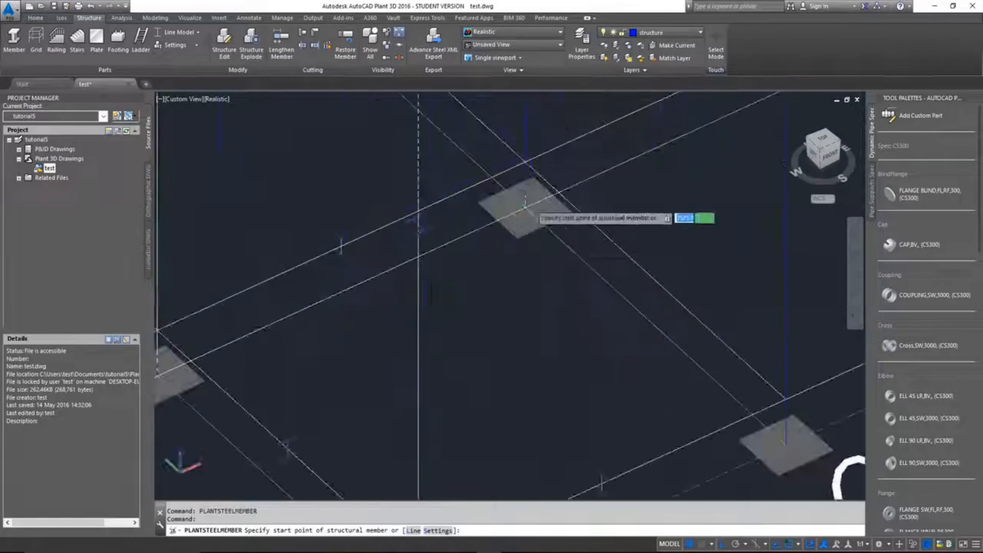
pyautogui.click(525, 161)
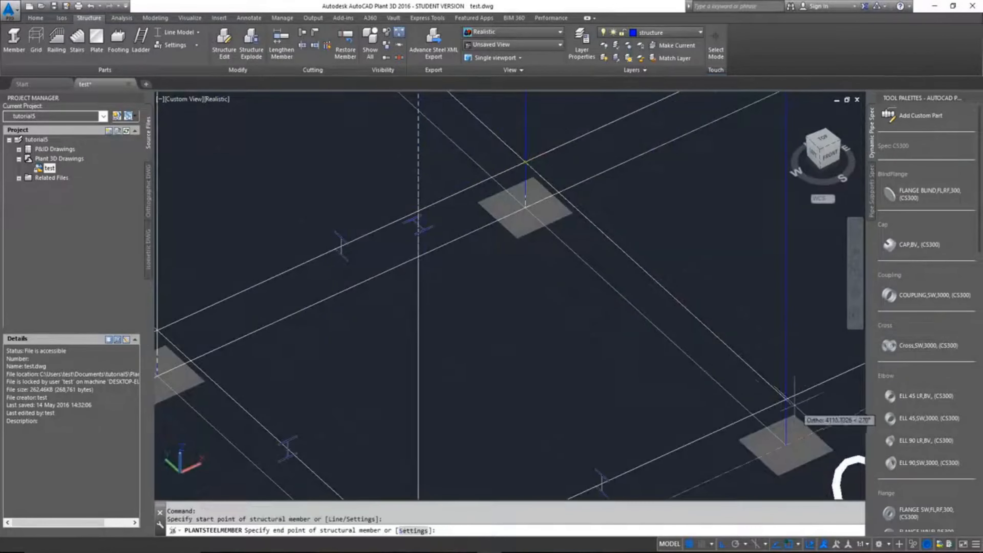
pyautogui.click(786, 399)
pyautogui.press('Return')
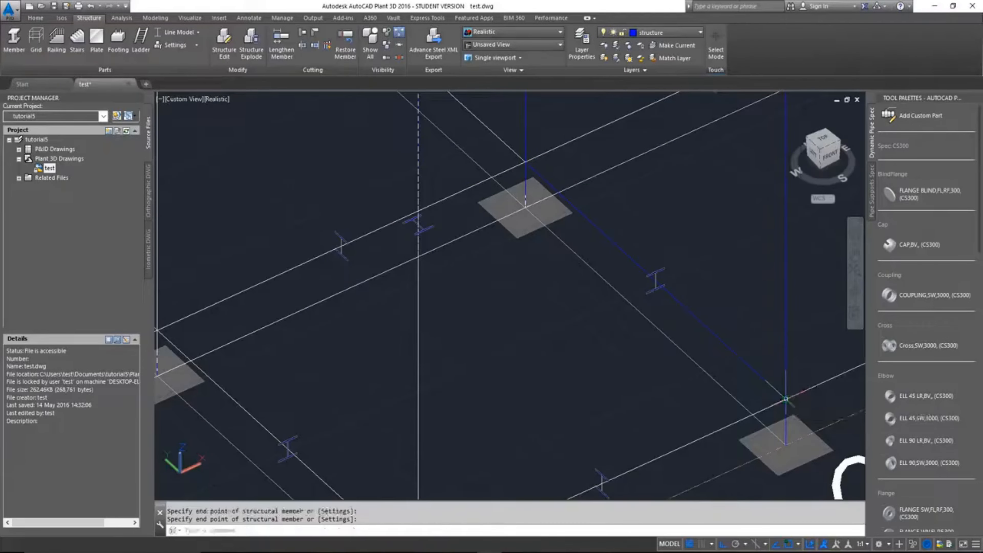
# Step: Switch the structure's representation to Shape Model
pyautogui.scroll(-5, 694, 398)
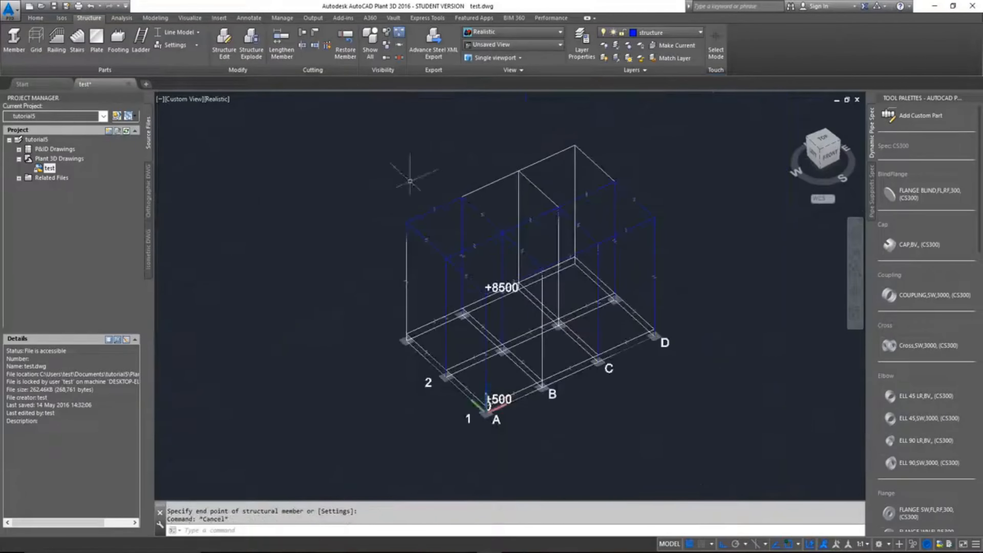
pyautogui.click(192, 35)
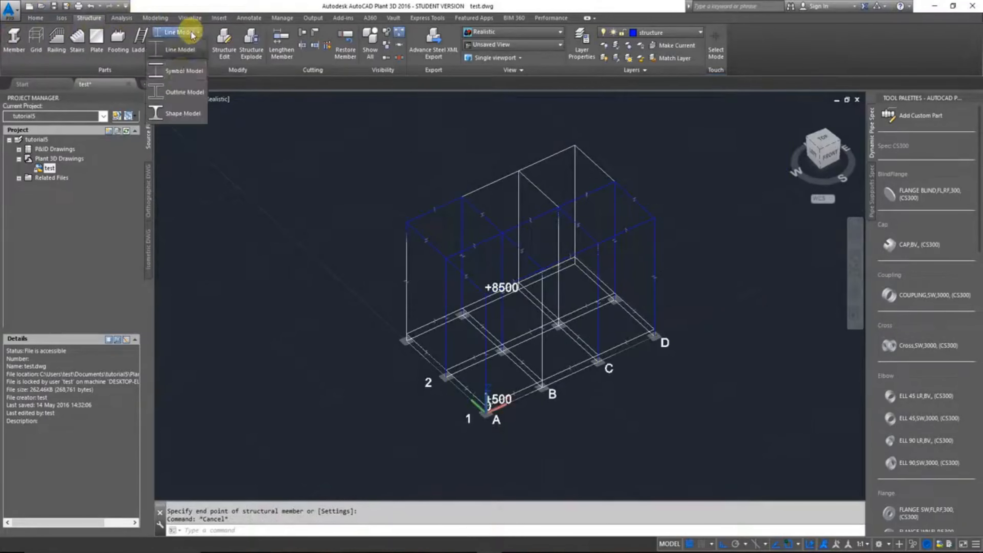
pyautogui.click(178, 113)
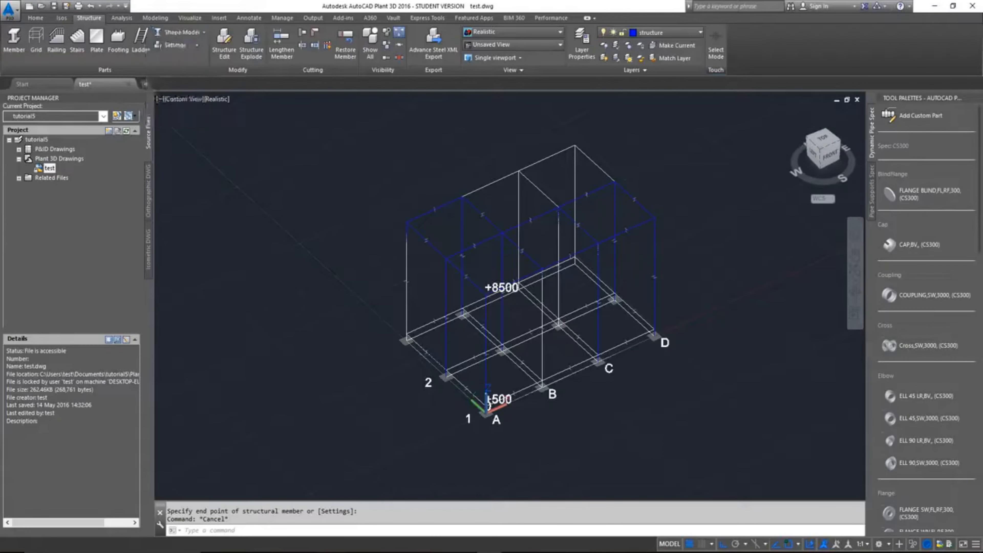
# Step: Examine the whole steel frame, including the +500 beams near the row 2 footing and a column-to-beam joint at the +8500 level
pyautogui.scroll(3, 542, 357)
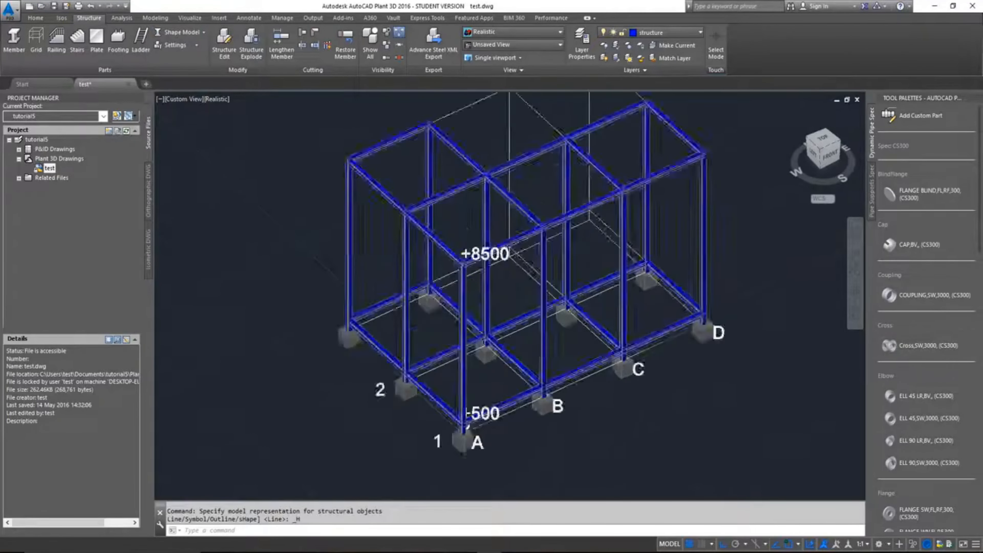
pyautogui.scroll(-3, 603, 368)
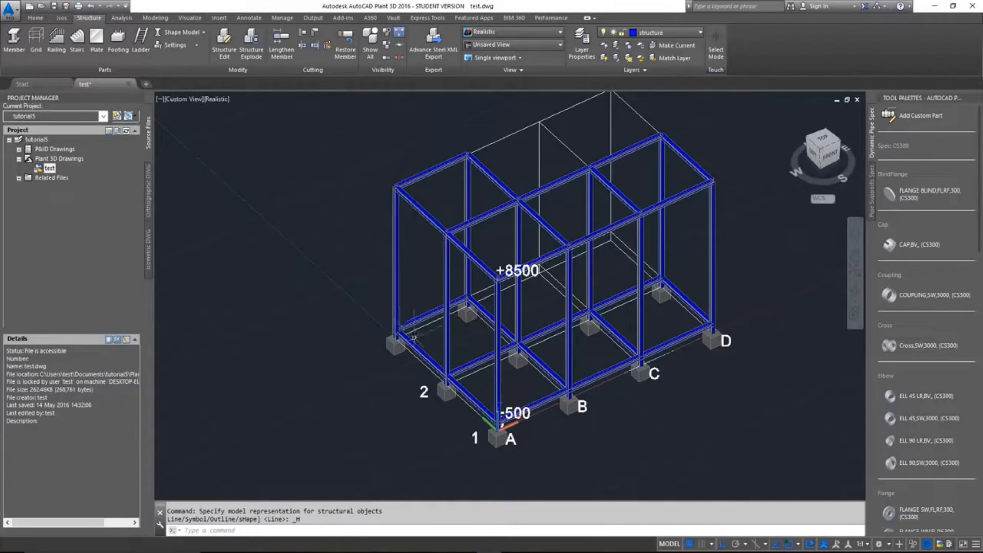
pyautogui.scroll(5, 465, 395)
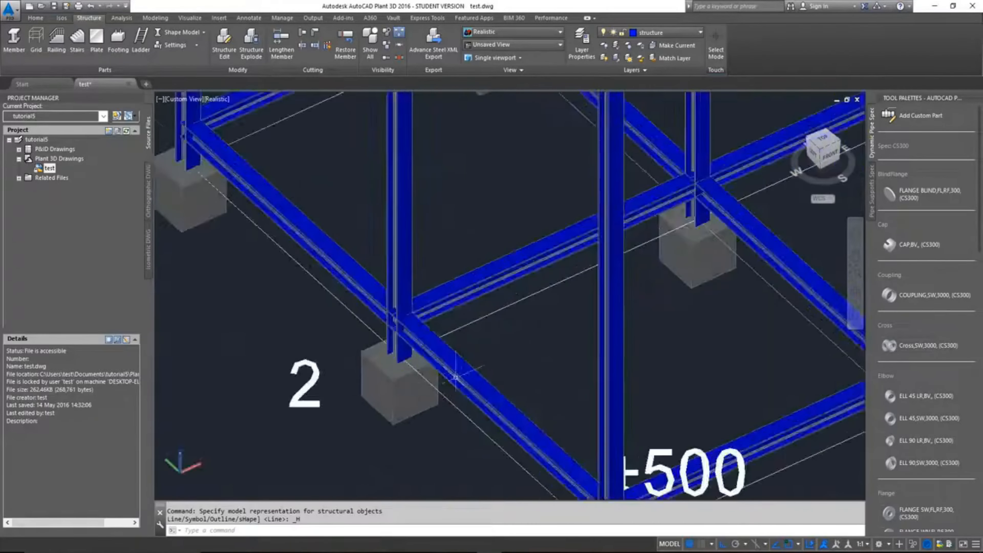
pyautogui.scroll(-2, 476, 418)
pyautogui.scroll(-5, 675, 299)
pyautogui.scroll(8, 658, 286)
pyautogui.scroll(6, 651, 267)
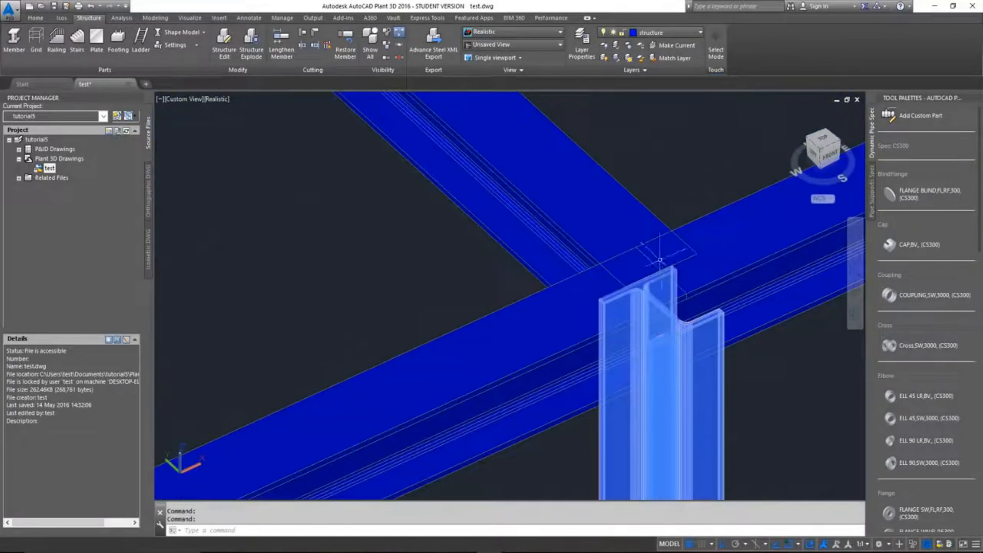
pyautogui.scroll(-8, 661, 260)
pyautogui.scroll(-2, 753, 365)
pyautogui.moveTo(661, 341); pyautogui.dragTo(573, 202, button='middle')
pyautogui.scroll(5, 568, 312)
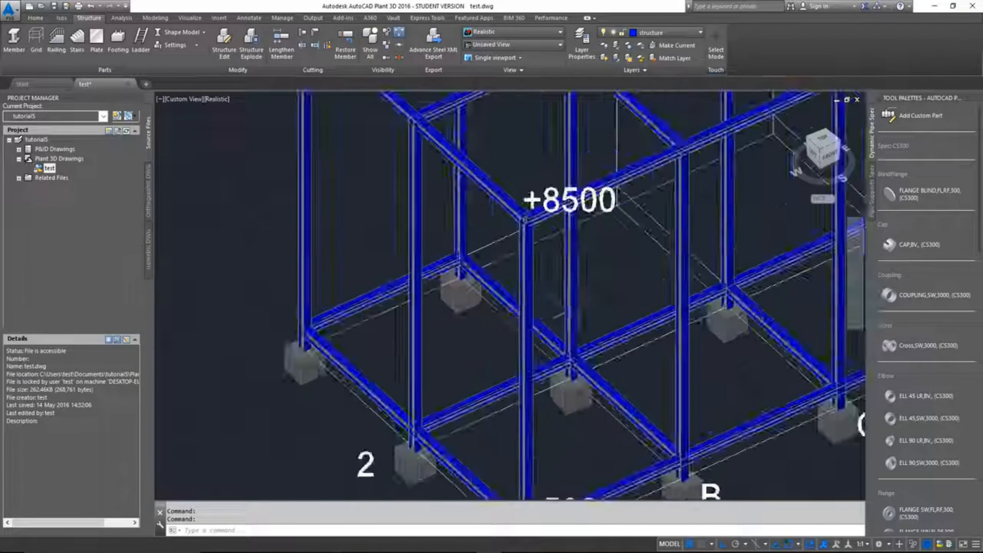
pyautogui.scroll(-5, 567, 311)
pyautogui.scroll(-2, 554, 329)
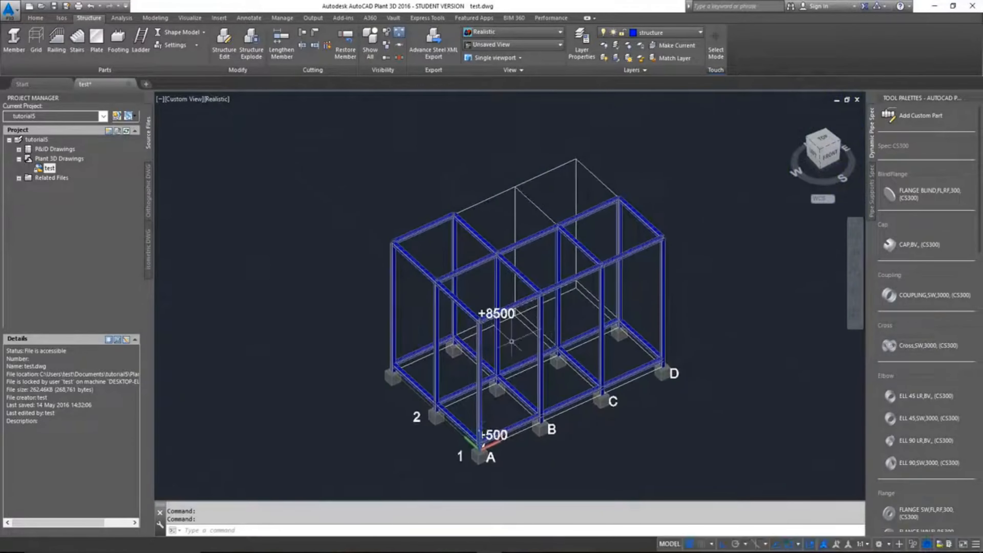
pyautogui.scroll(3, 511, 341)
pyautogui.scroll(-3, 511, 342)
pyautogui.scroll(2, 512, 342)
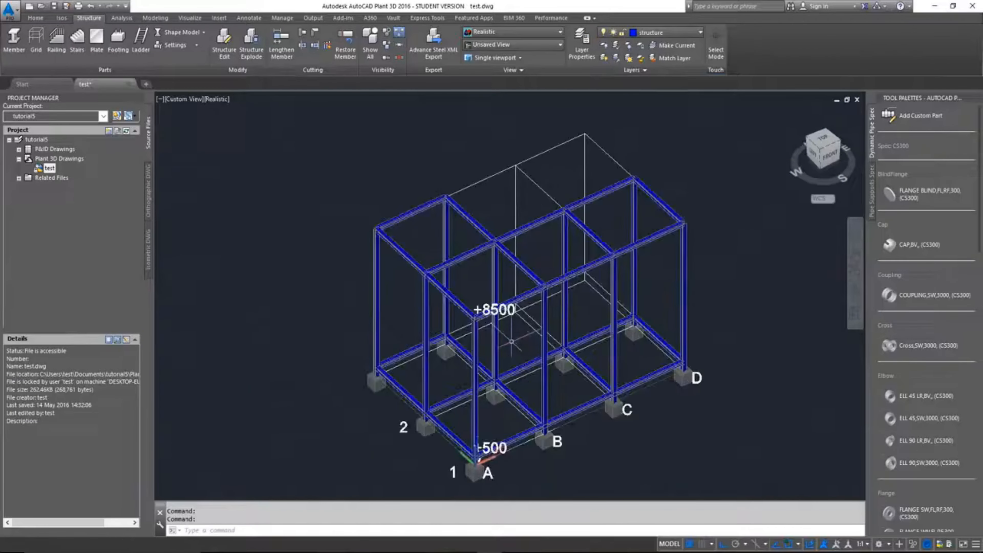